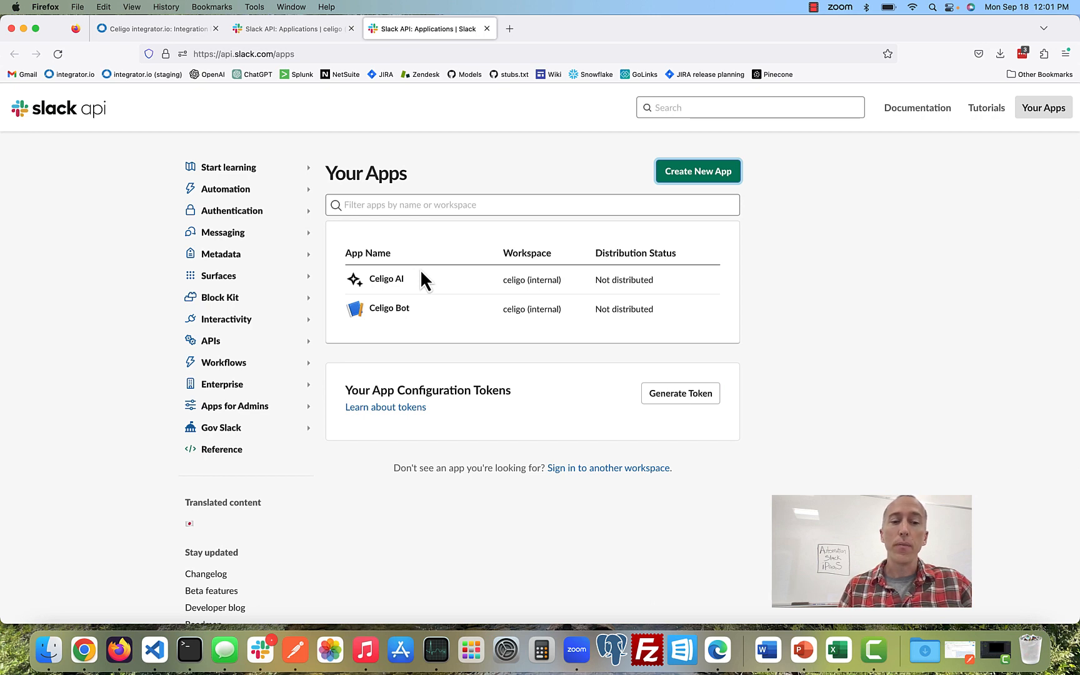
Switch to Slack and check which apps are integrated in the #ai-product-kb channel, then close the channel details
{"action": "left_click", "coordinate": [260, 650]}
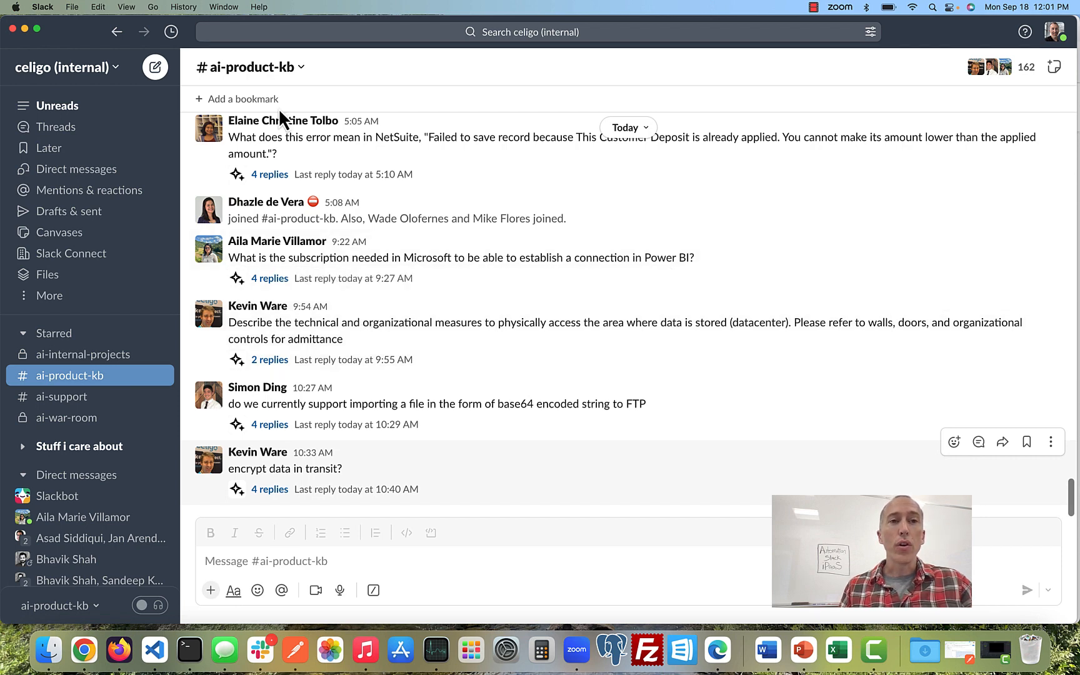
{"action": "left_click", "coordinate": [273, 74]}
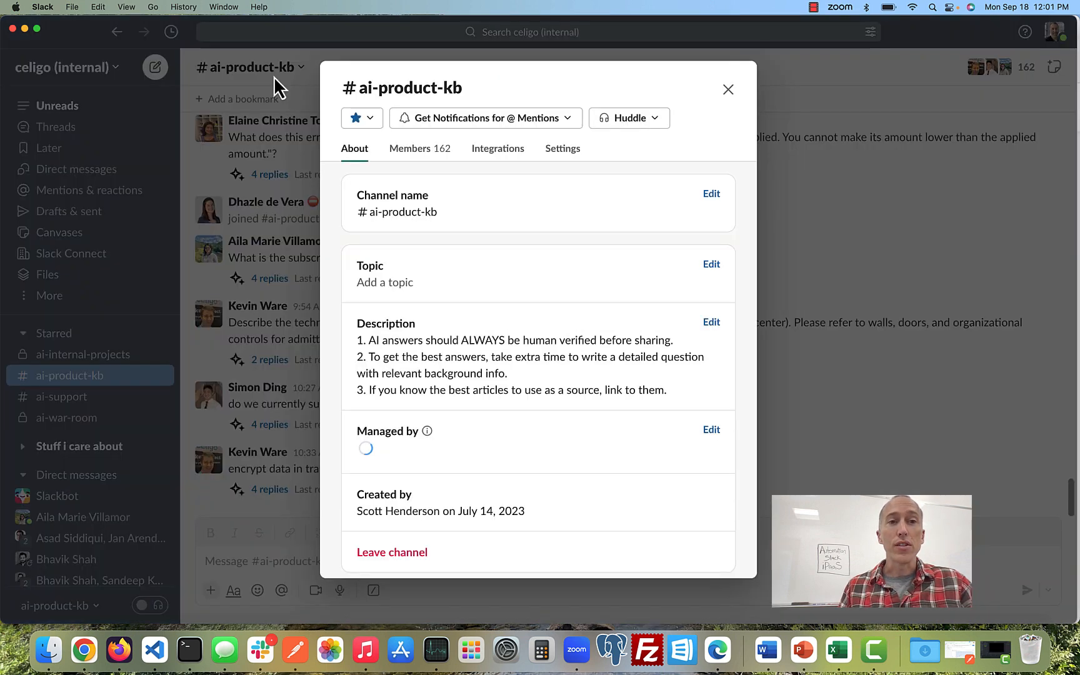
{"action": "left_click", "coordinate": [486, 150]}
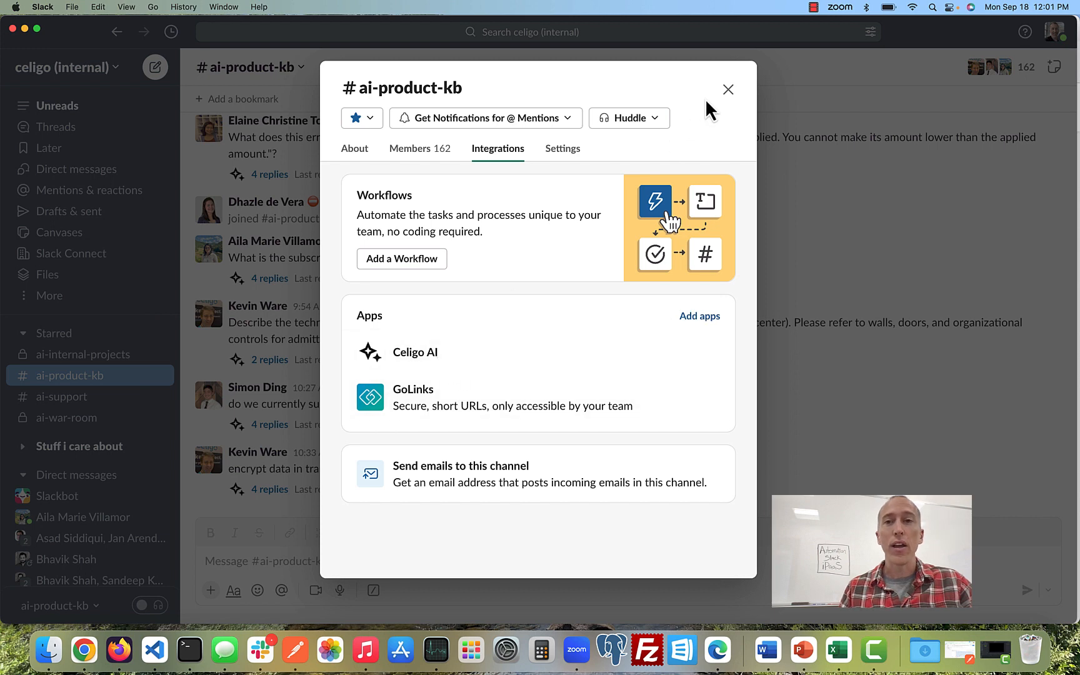
{"action": "left_click", "coordinate": [728, 89]}
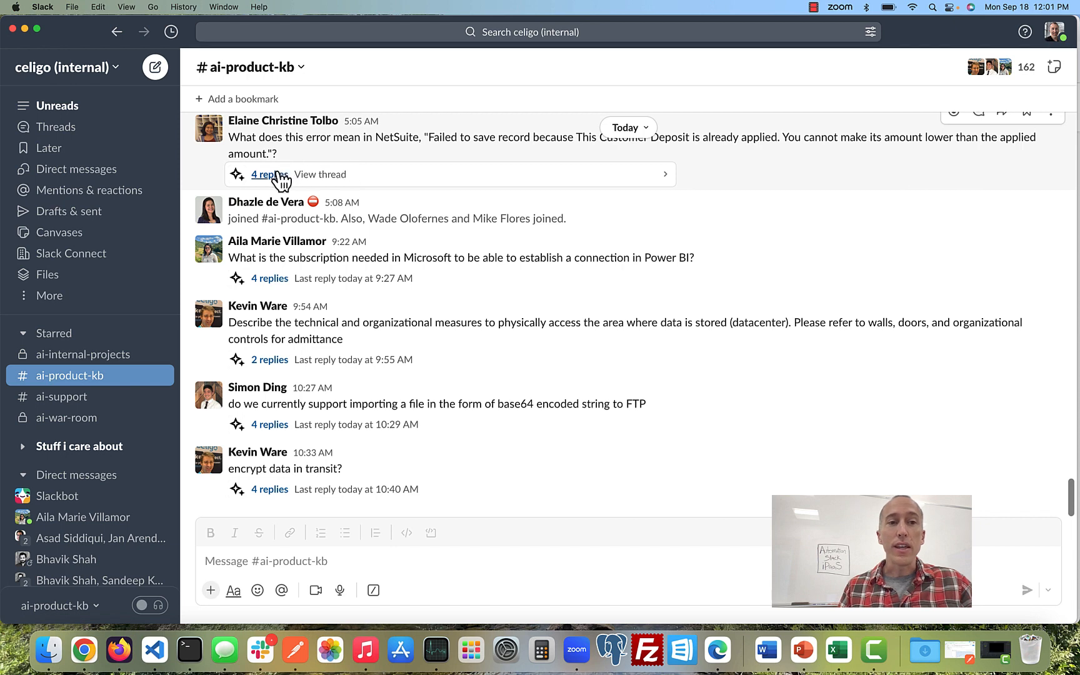
Review the reply thread on "encrypt data in transit?" and the Celigo AI app's profile card, then close the thread
{"action": "left_click", "coordinate": [270, 489]}
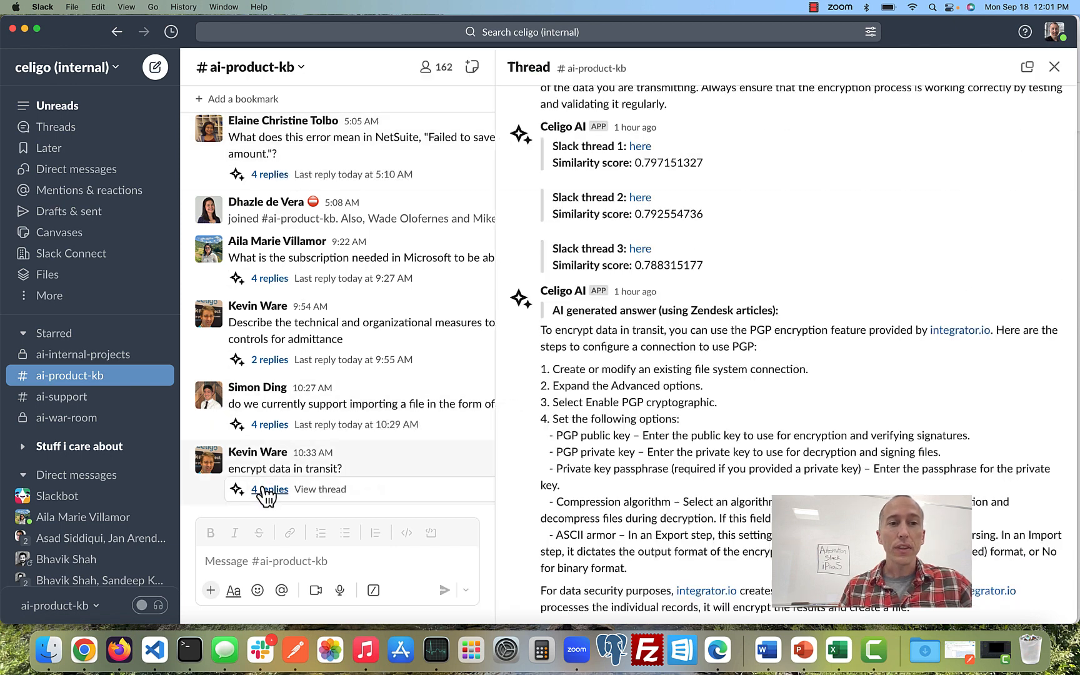
{"action": "left_click", "coordinate": [567, 127]}
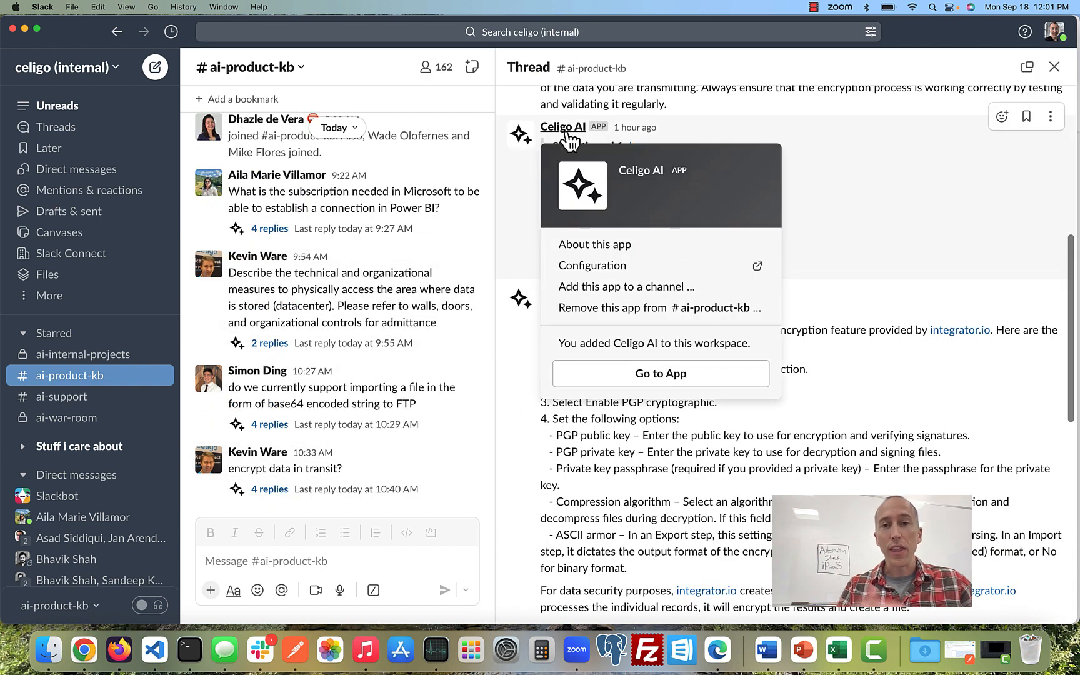
{"action": "left_click", "coordinate": [845, 170]}
{"action": "scroll", "coordinate": [848, 169], "scroll_direction": "up", "scroll_amount": 2}
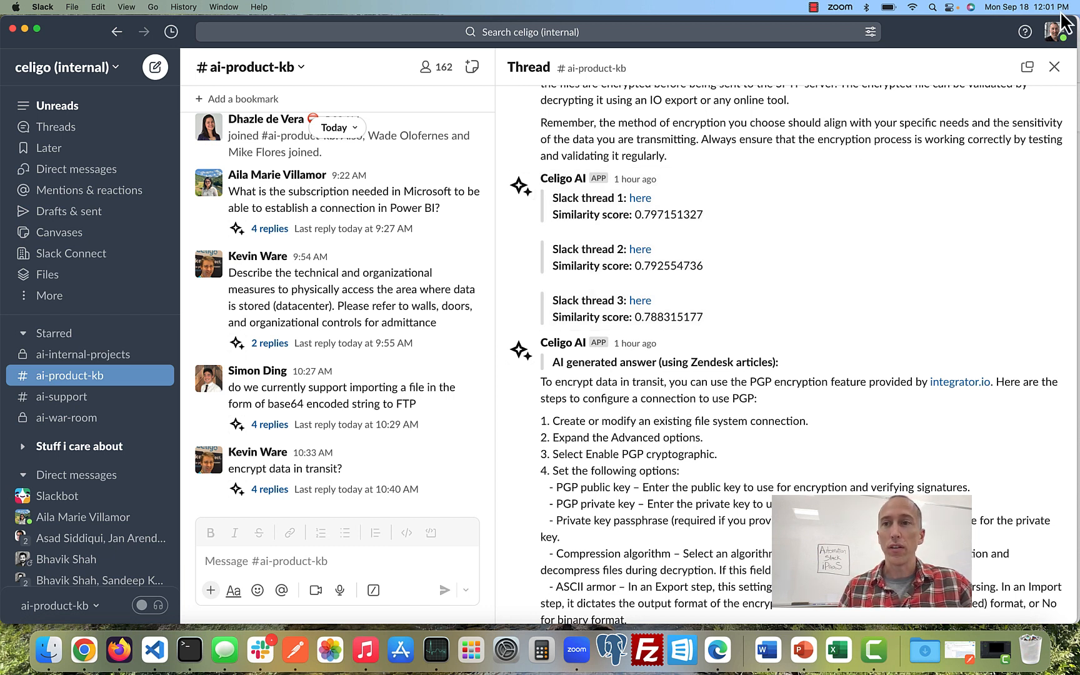
{"action": "left_click", "coordinate": [1054, 67]}
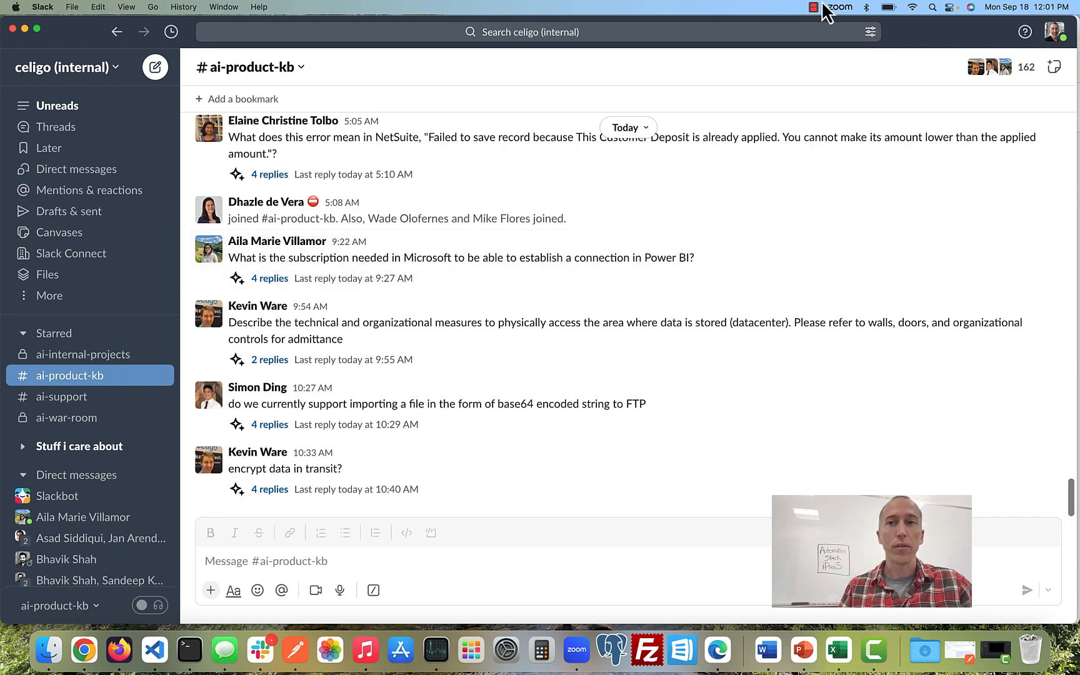
Switch to Firefox and review the Celigo AI app's Event Subscriptions, including the request URL and the subscribed bot events
{"action": "left_click", "coordinate": [119, 650]}
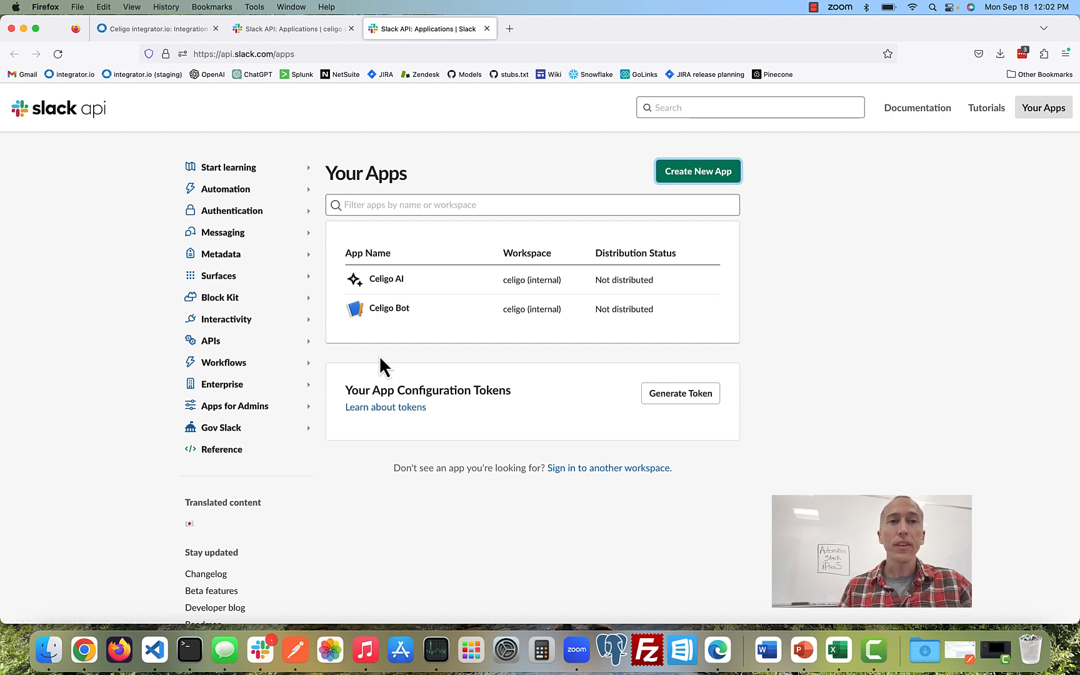
{"action": "left_click", "coordinate": [299, 29]}
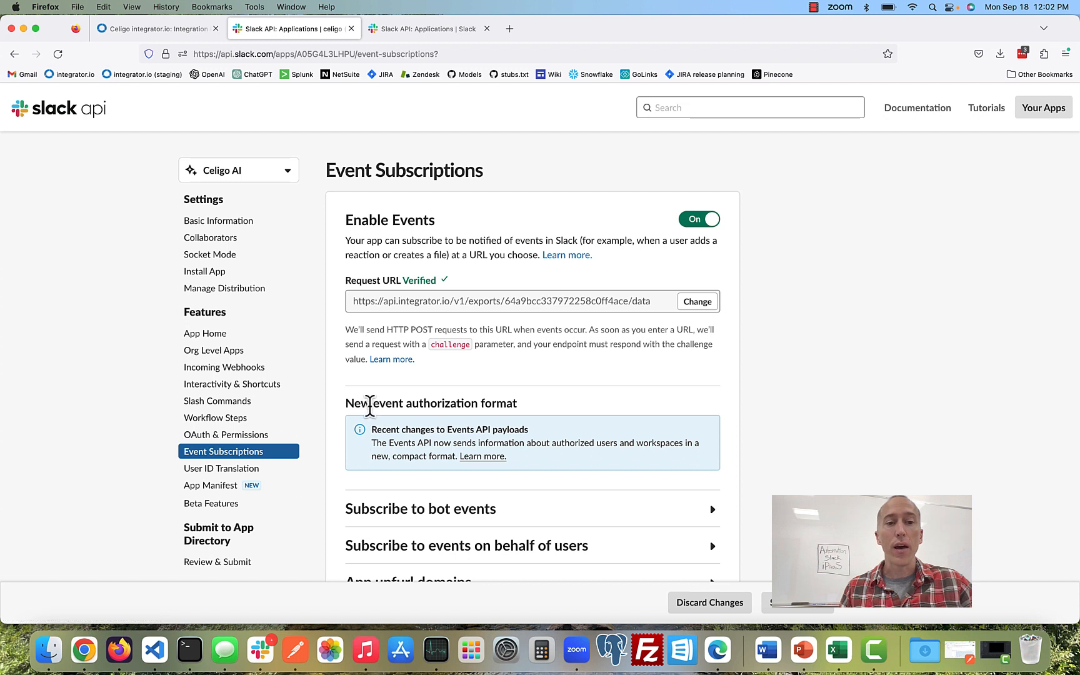
{"action": "scroll", "coordinate": [375, 400], "scroll_direction": "down", "scroll_amount": 1}
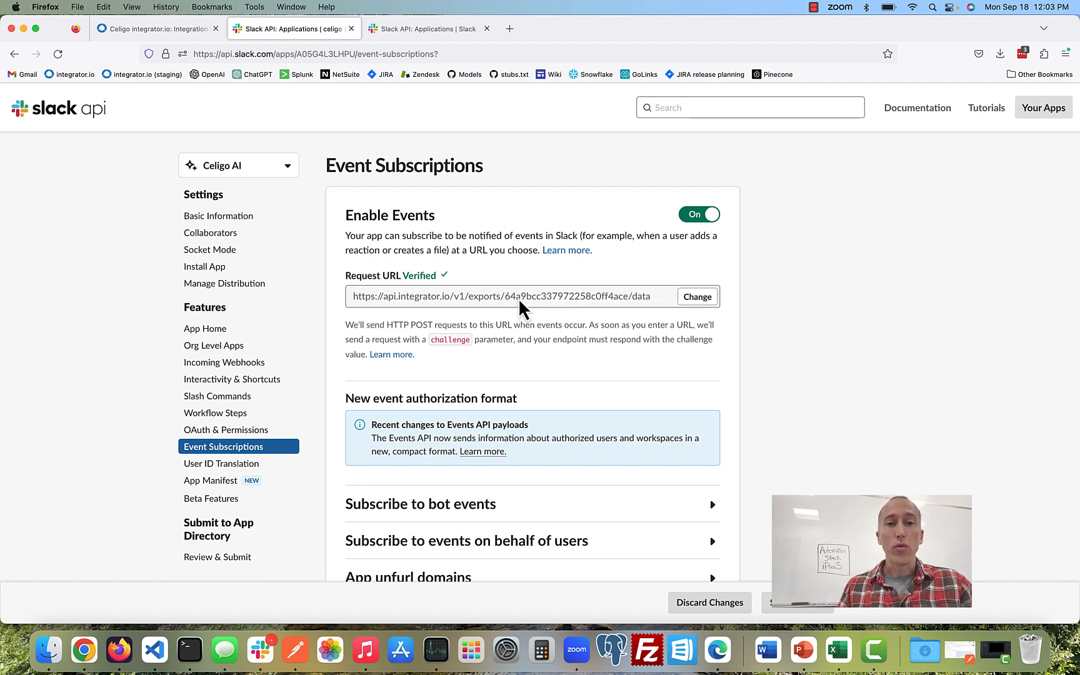
{"action": "scroll", "coordinate": [518, 306], "scroll_direction": "down", "scroll_amount": 1}
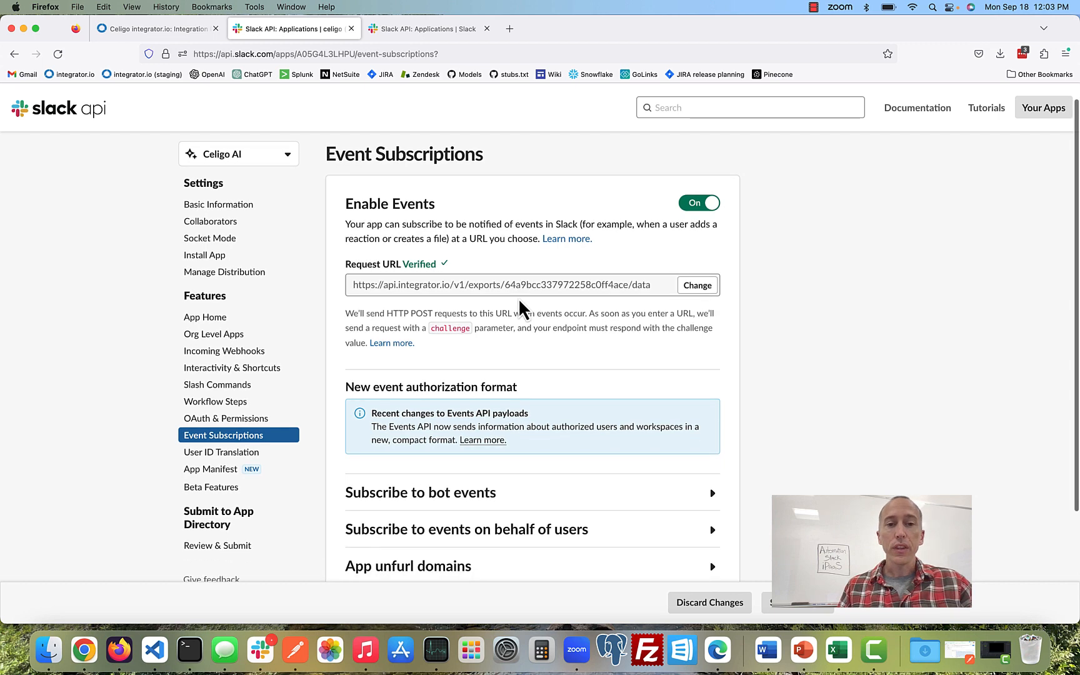
{"action": "scroll", "coordinate": [447, 363], "scroll_direction": "down", "scroll_amount": 4}
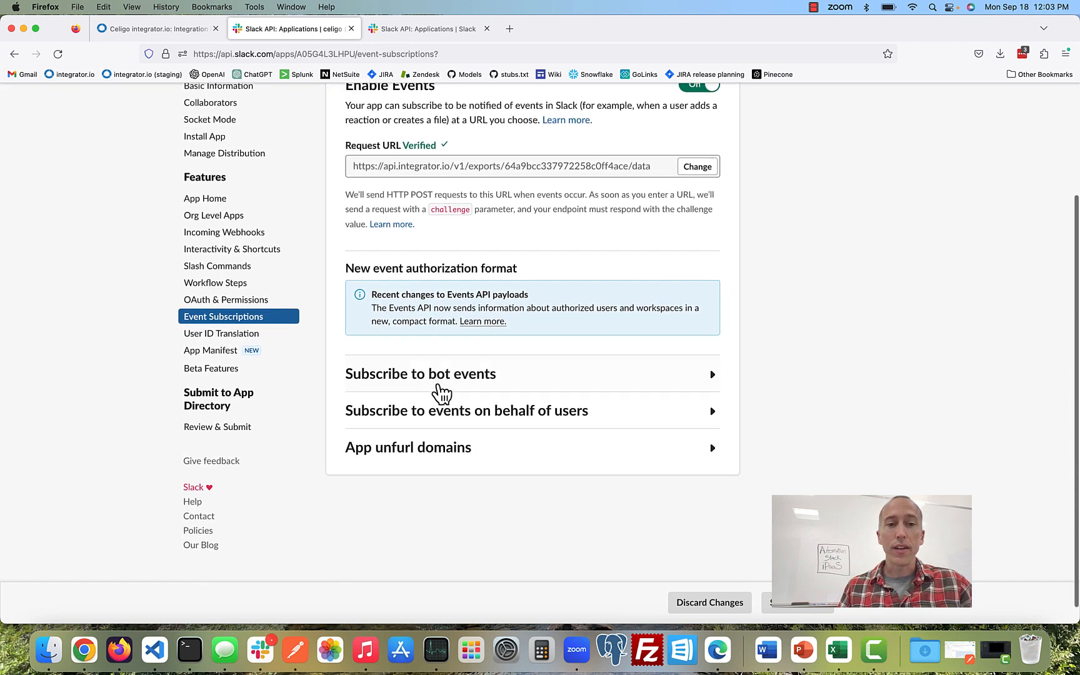
{"action": "left_click", "coordinate": [433, 379]}
{"action": "scroll", "coordinate": [444, 422], "scroll_direction": "down", "scroll_amount": 1}
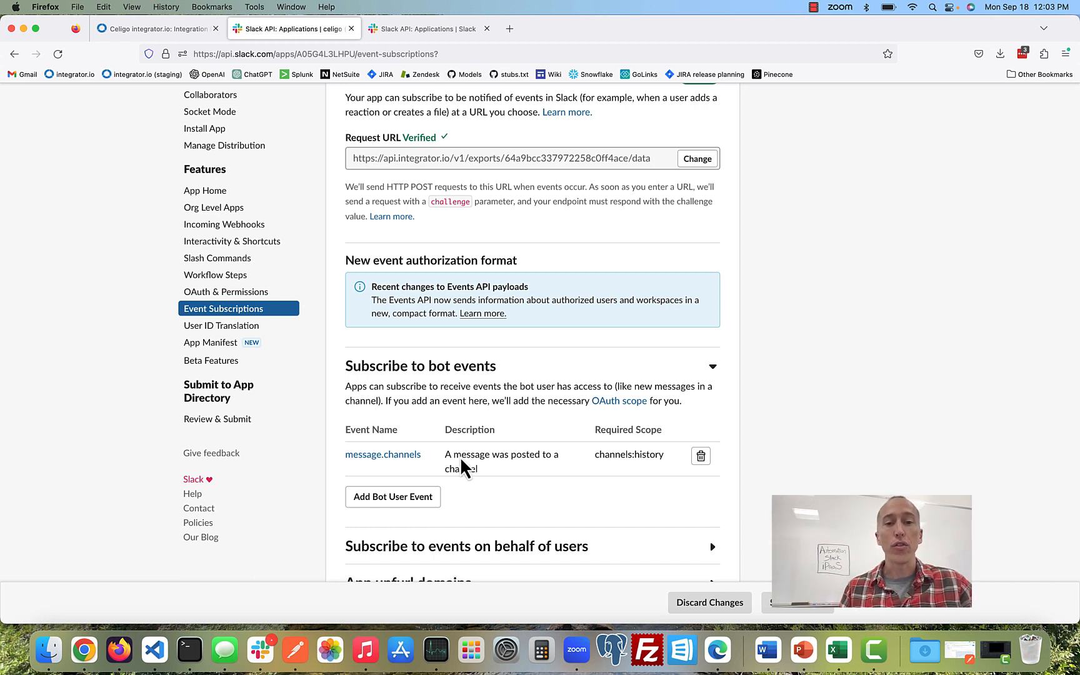
{"action": "scroll", "coordinate": [469, 378], "scroll_direction": "up", "scroll_amount": 4}
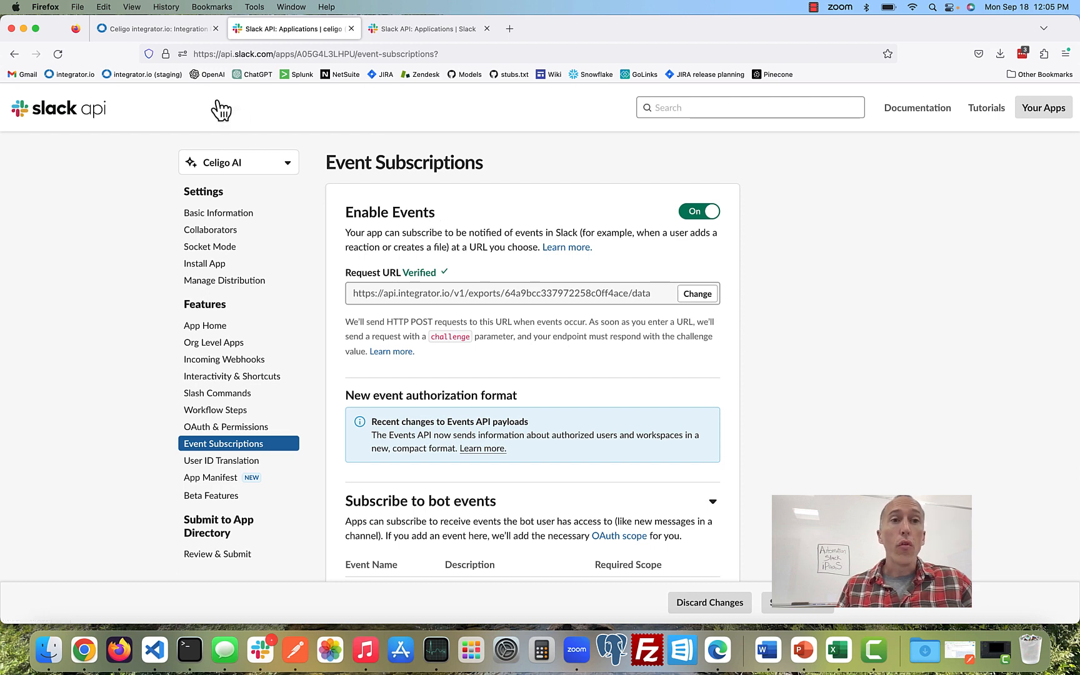
Compare the public URL of the "Listen for #ai-product-kb messages" listener with the Slack app's request URL, then close the listener
{"action": "left_click", "coordinate": [175, 32]}
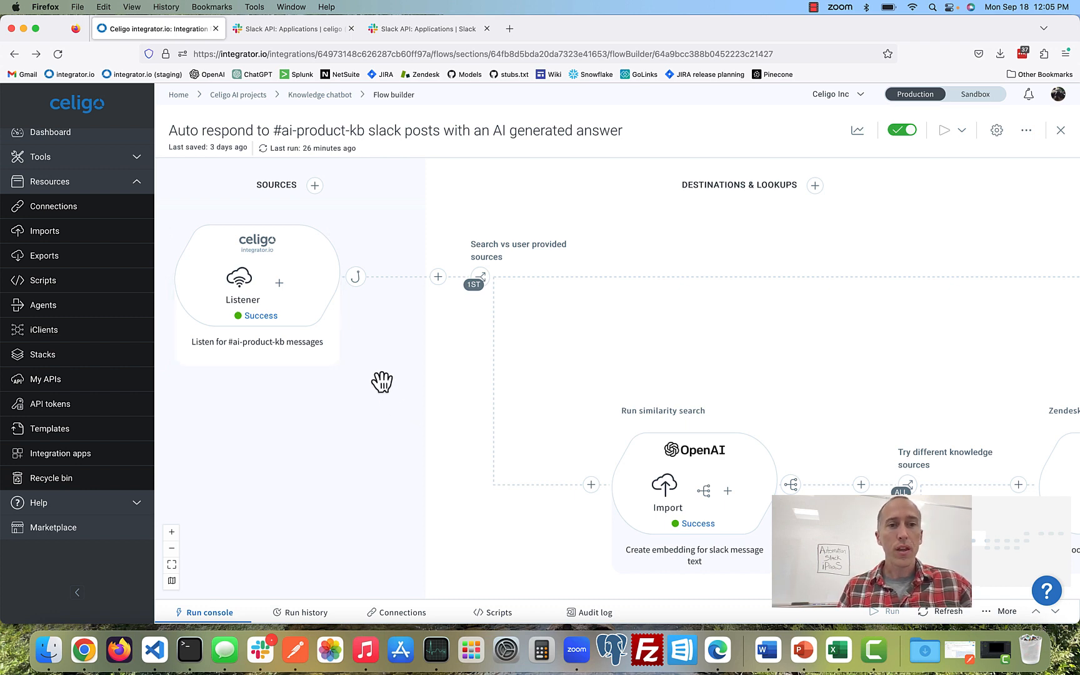
{"action": "left_click", "coordinate": [239, 282]}
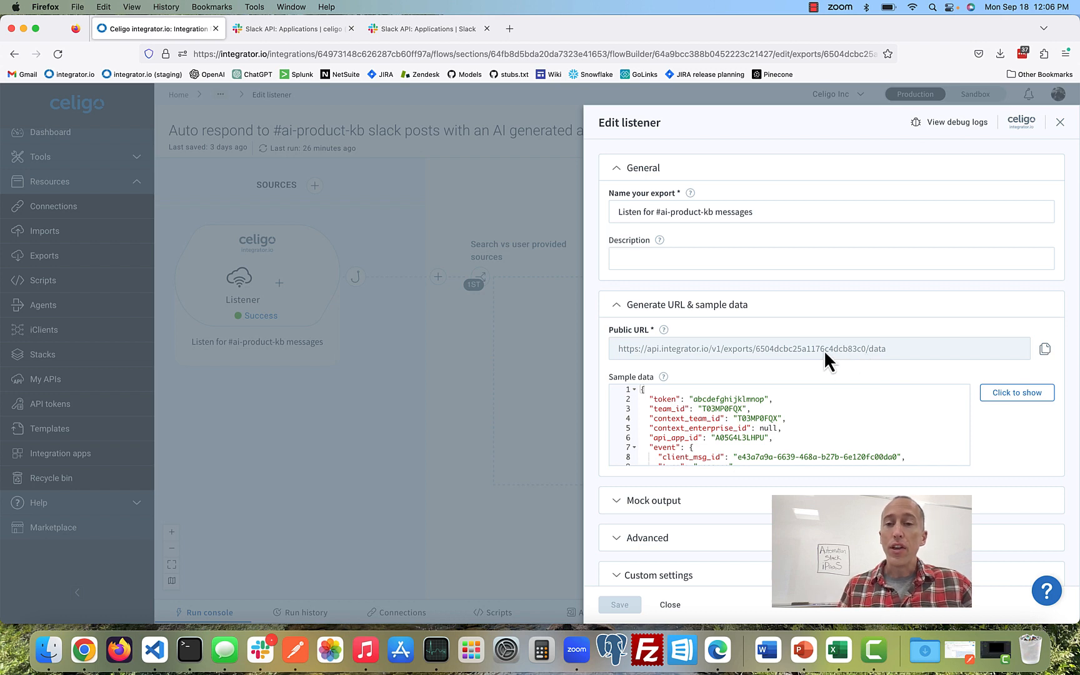
{"action": "left_click", "coordinate": [279, 28]}
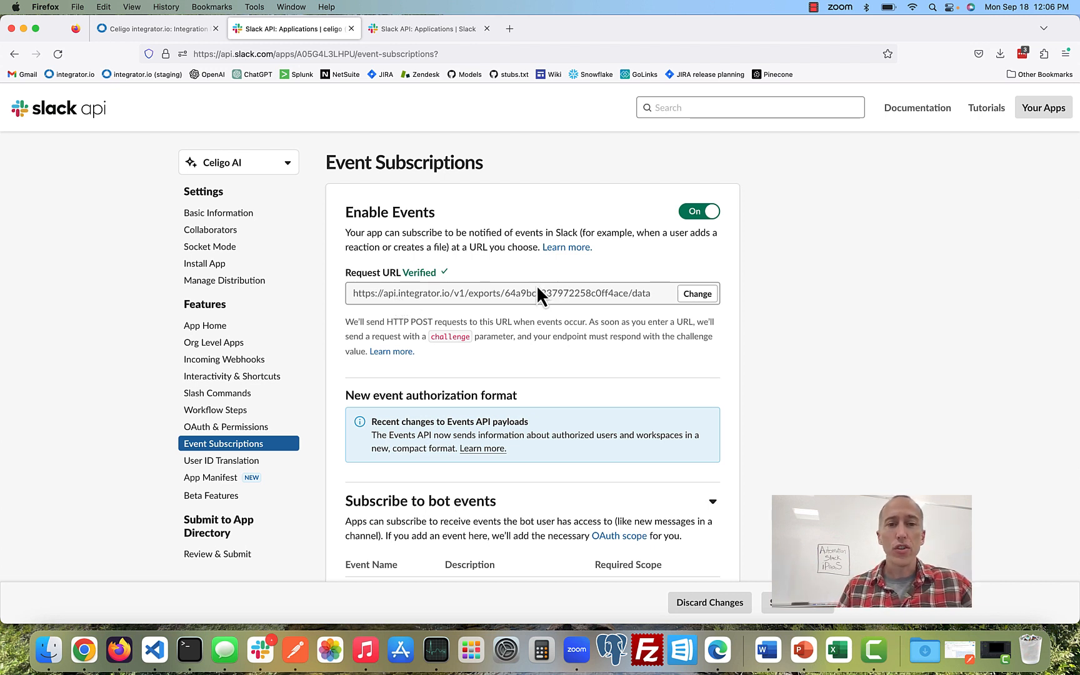
{"action": "left_click", "coordinate": [146, 29]}
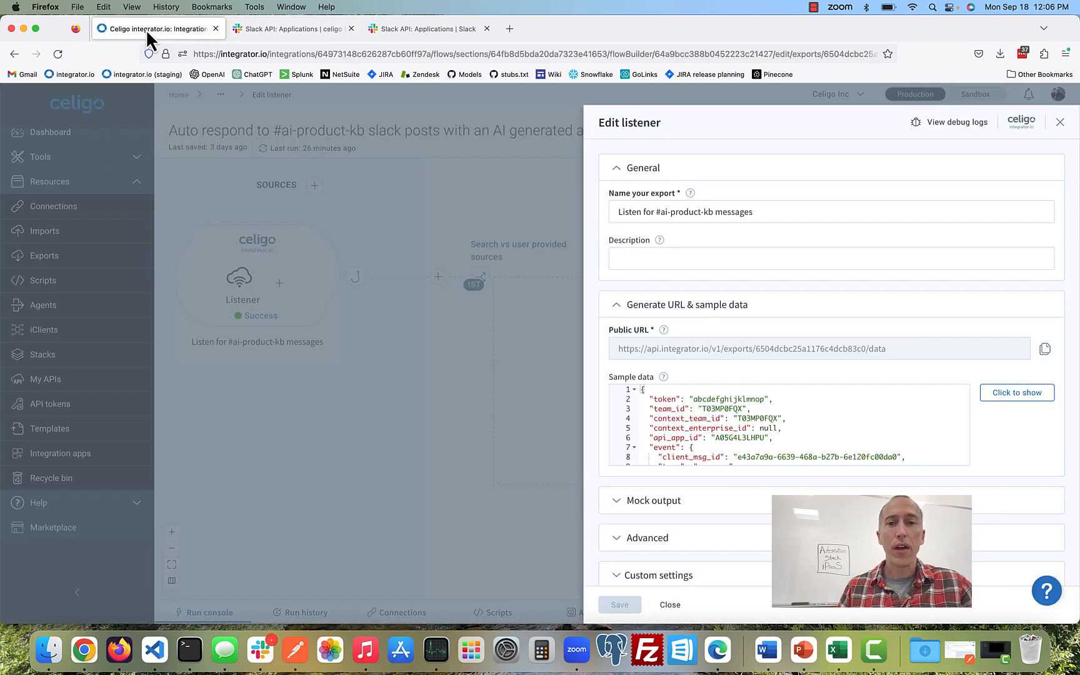
{"action": "left_click", "coordinate": [1060, 122]}
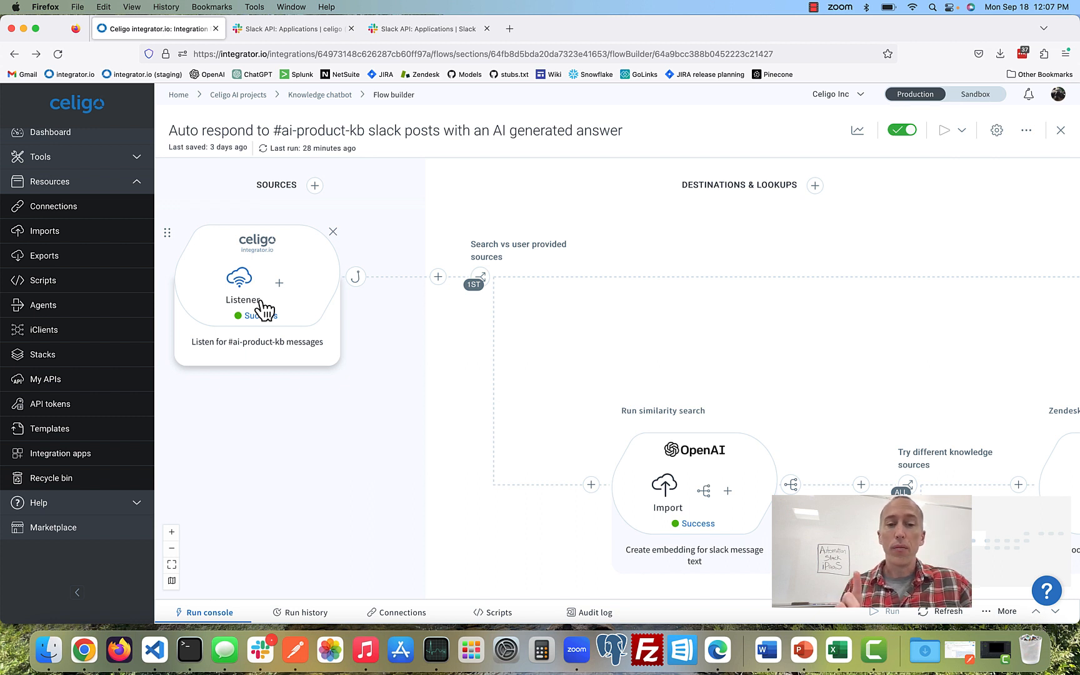
Switch to Slack and check which apps are integrated in the #ai-support channel, then close the channel details
{"action": "left_click", "coordinate": [260, 650]}
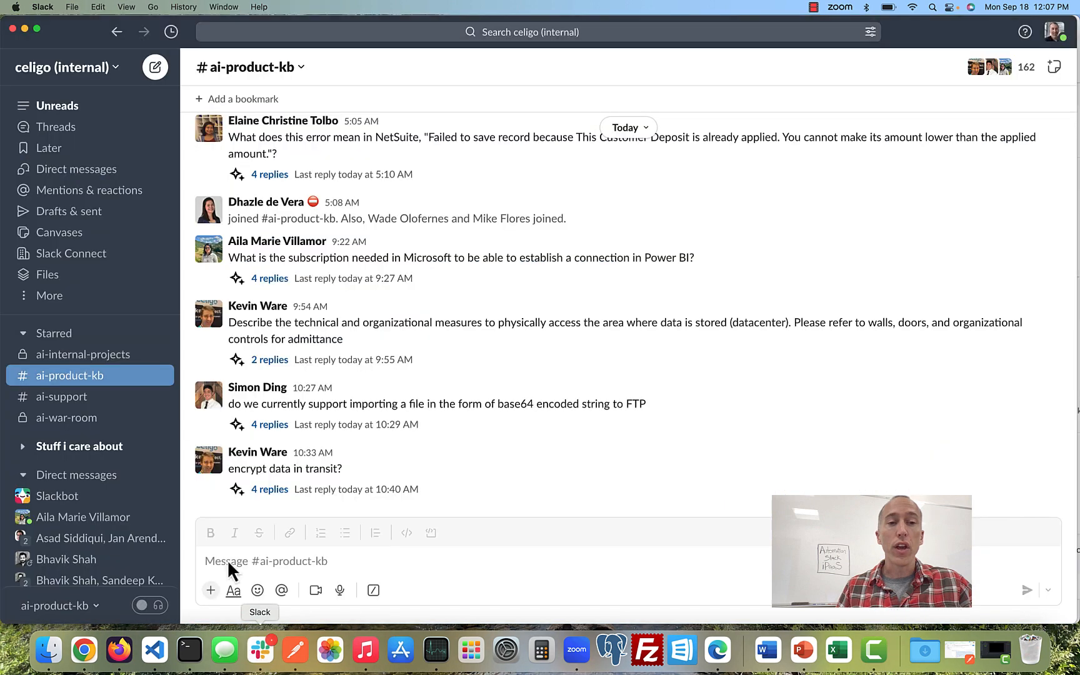
{"action": "left_click", "coordinate": [75, 400]}
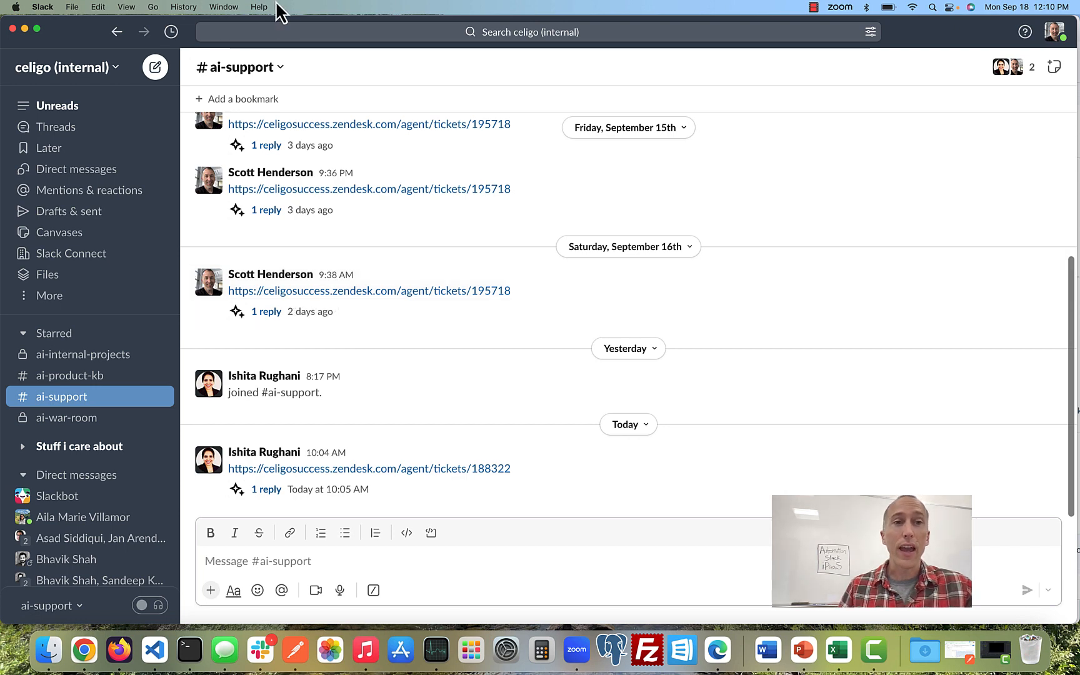
{"action": "left_click", "coordinate": [282, 70]}
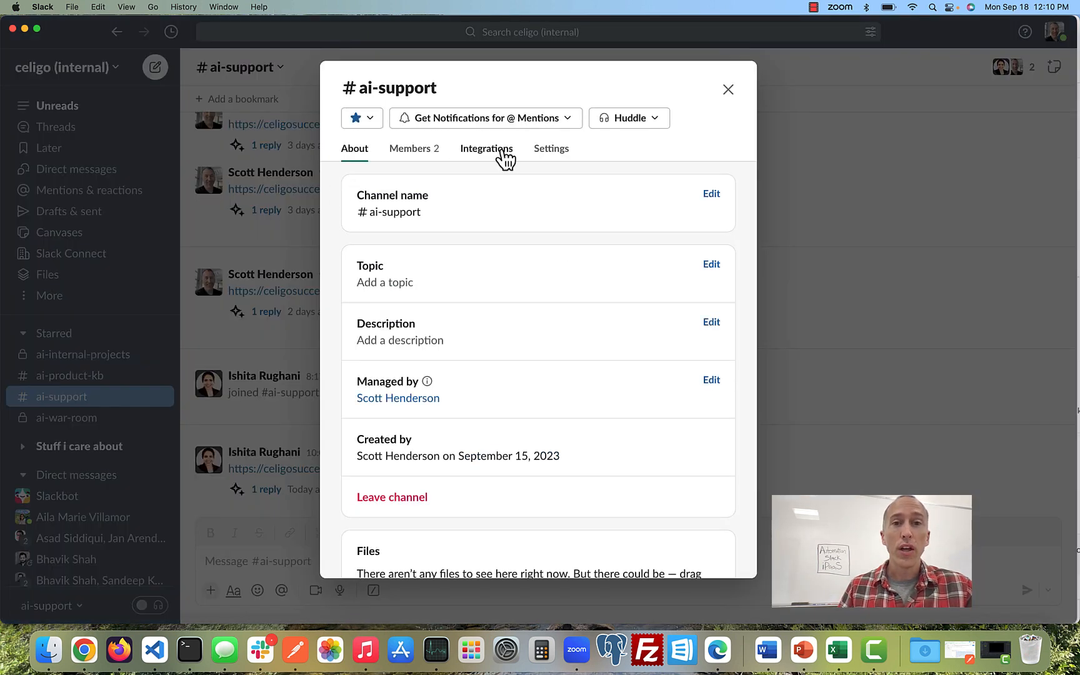
{"action": "left_click", "coordinate": [503, 153]}
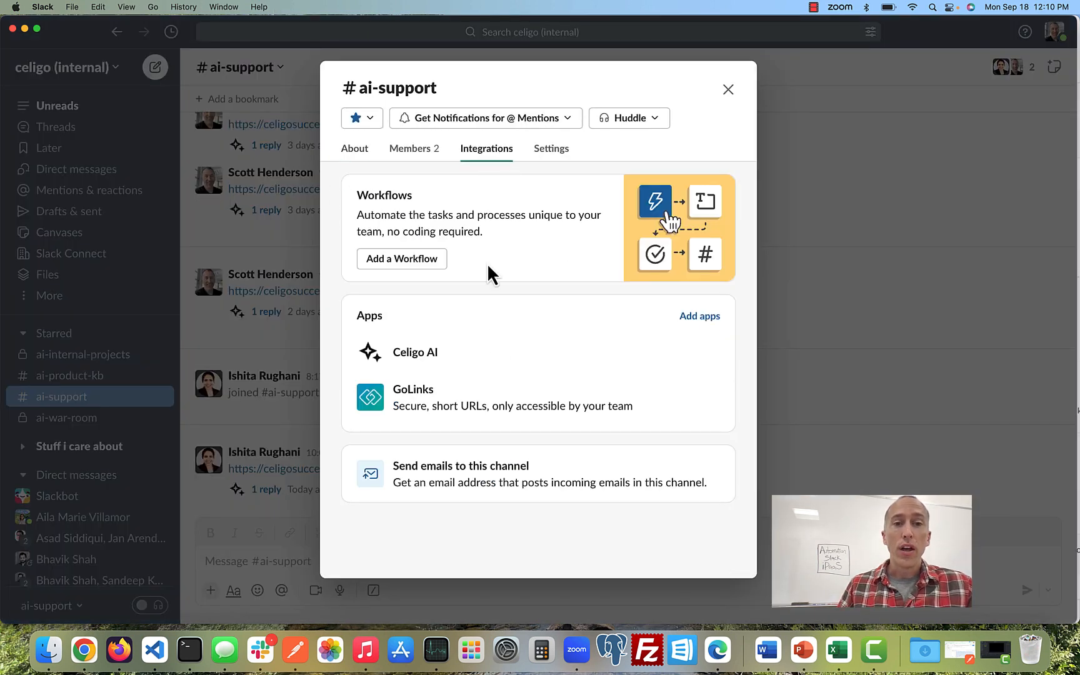
{"action": "left_click", "coordinate": [729, 89]}
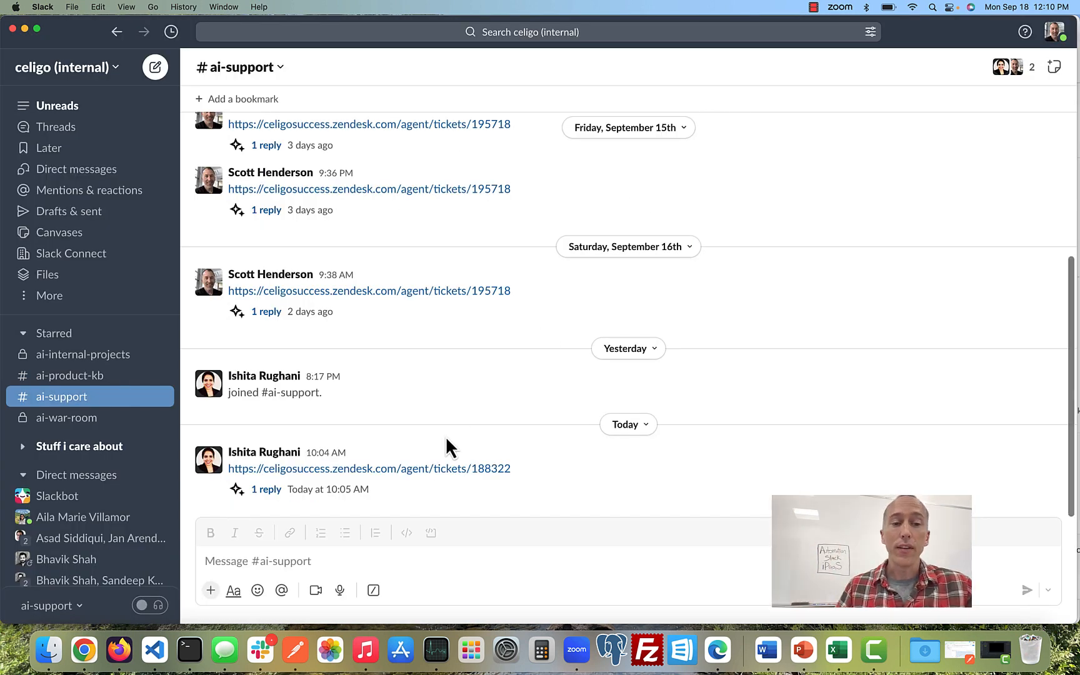
Switch to Firefox and examine all branches of the #ai-product-kb auto-respond flow, from the listener to the Slack imports
{"action": "left_click", "coordinate": [119, 650]}
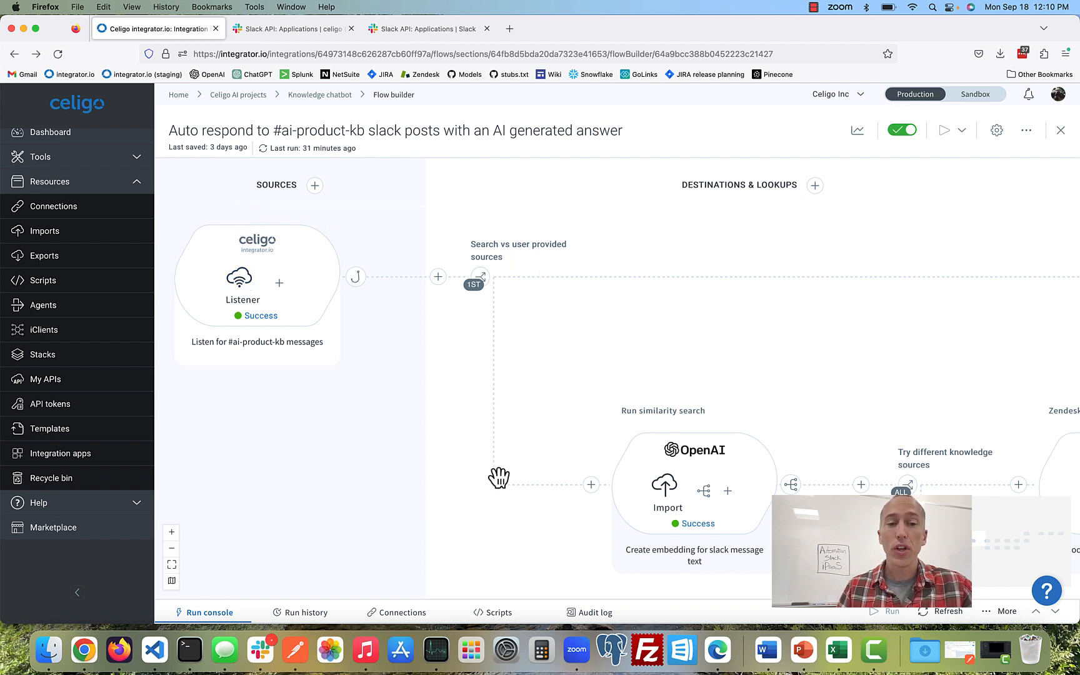
{"action": "left_click", "coordinate": [172, 555]}
{"action": "left_click", "coordinate": [172, 556]}
{"action": "left_click", "coordinate": [172, 556]}
{"action": "left_click", "coordinate": [172, 556]}
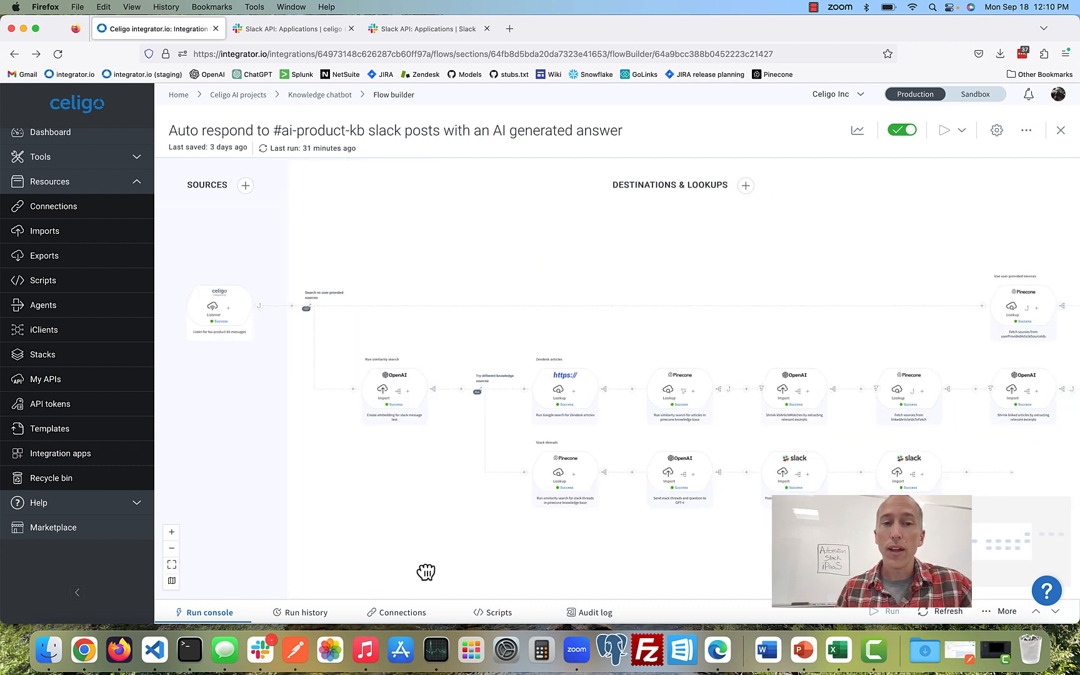
{"action": "scroll", "coordinate": [388, 562], "scroll_direction": "right", "scroll_amount": 5}
{"action": "left_click_drag", "start_coordinate": [690, 540], "coordinate": [514, 554]}
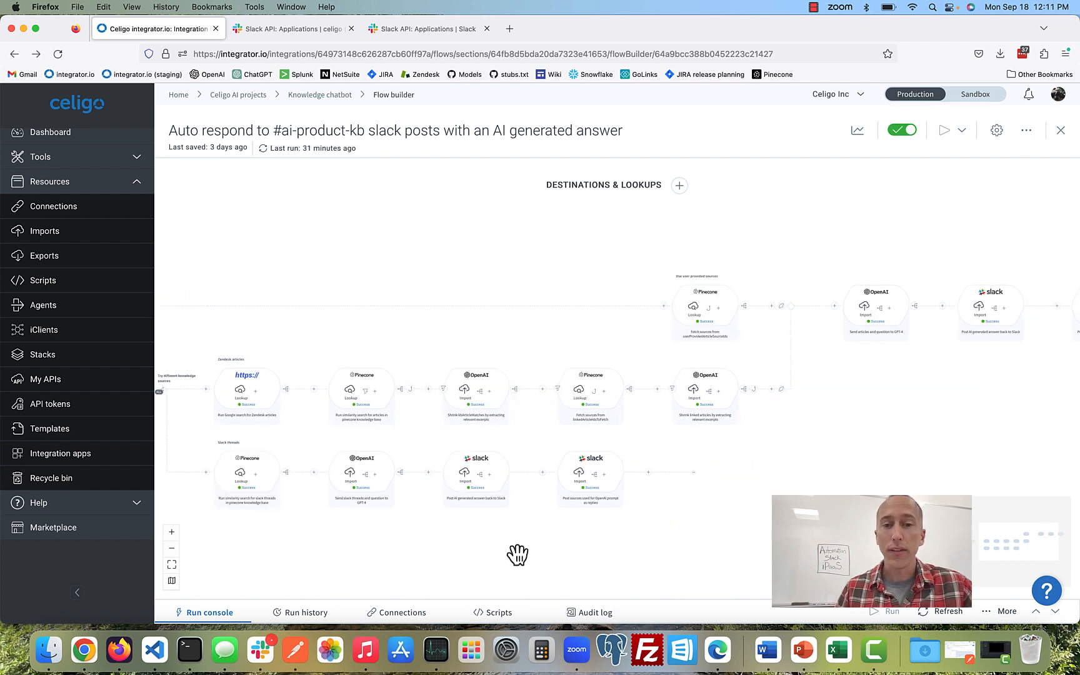
{"action": "left_click_drag", "start_coordinate": [501, 557], "coordinate": [738, 559]}
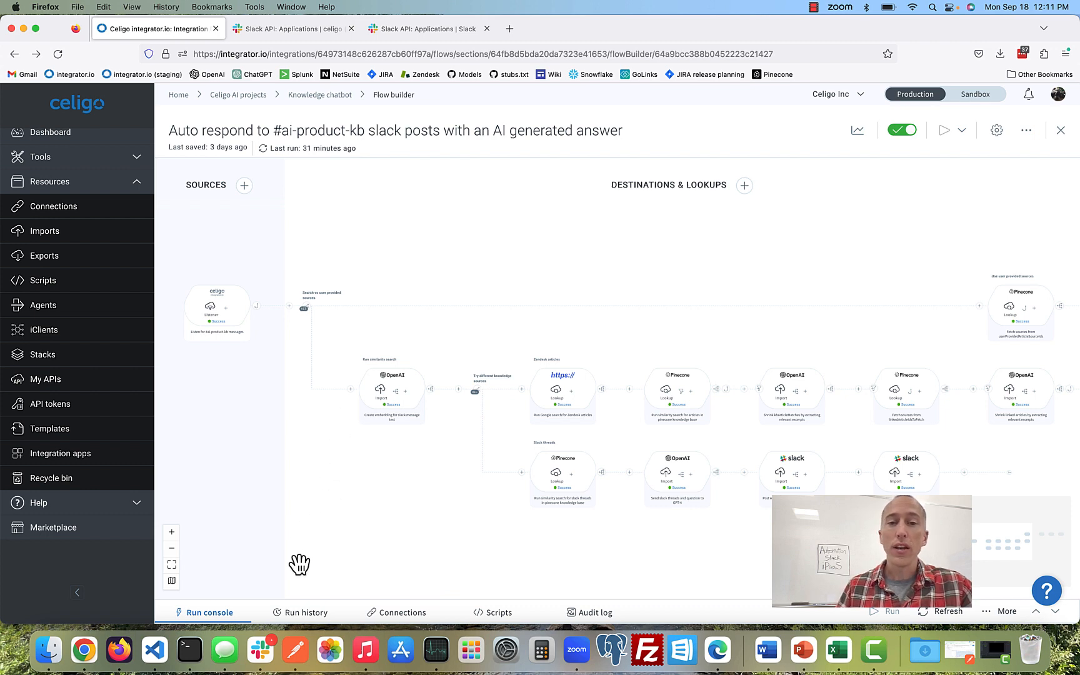
{"action": "left_click_drag", "start_coordinate": [579, 559], "coordinate": [402, 535]}
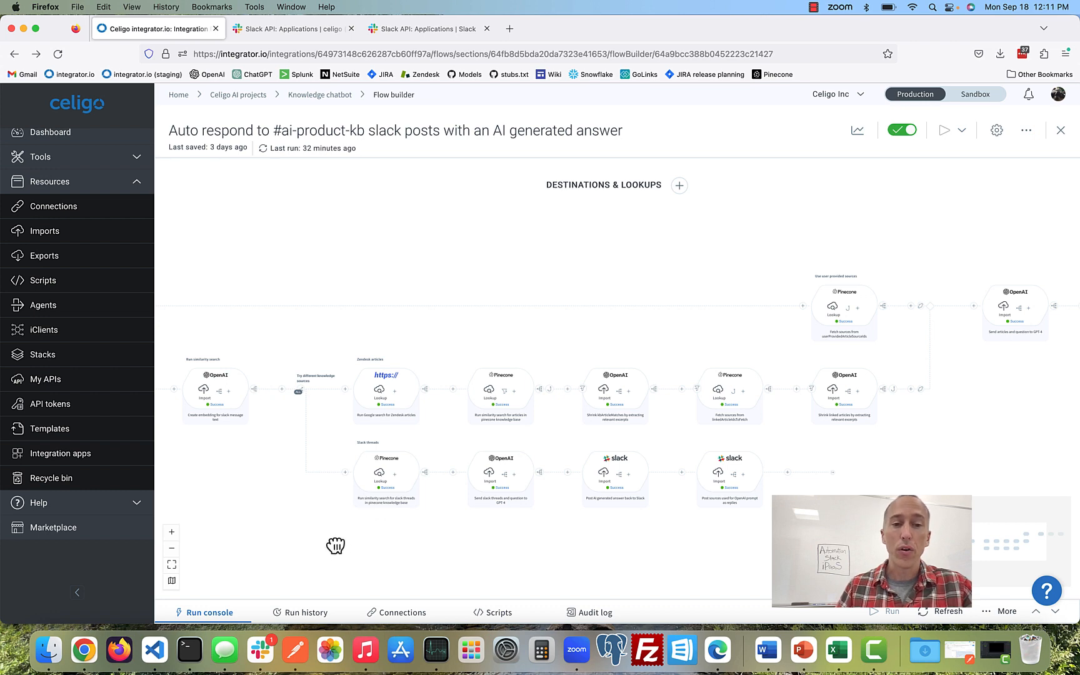
{"action": "left_click_drag", "start_coordinate": [336, 545], "coordinate": [528, 548]}
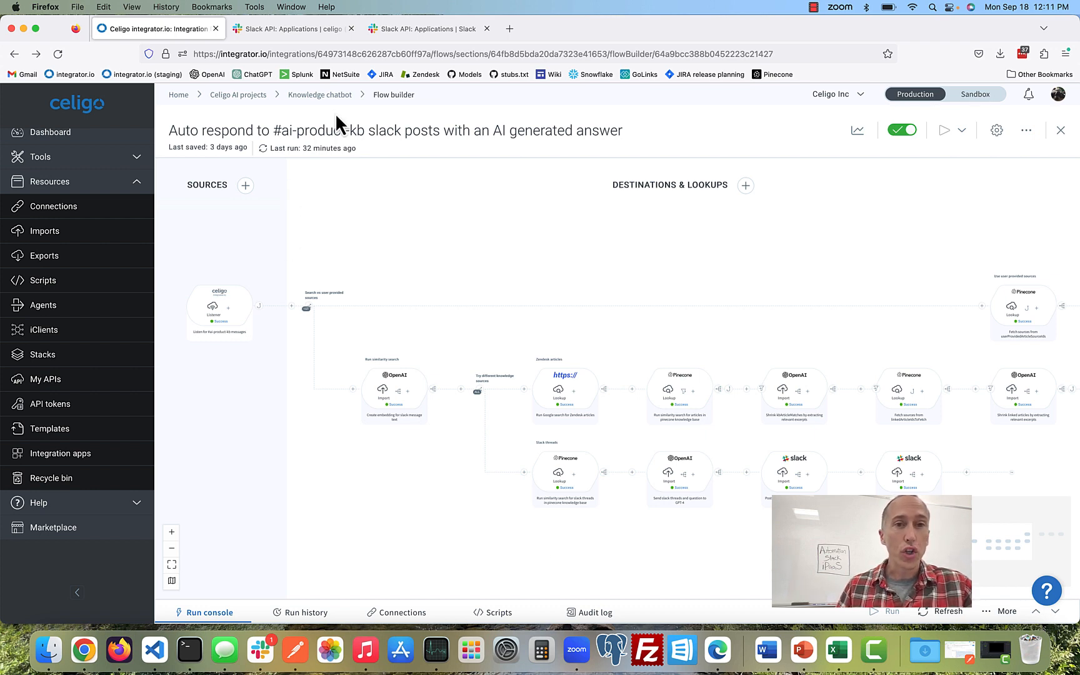
Open the "Auto respond to #ai-support slack posts with an AI generated answer" flow from the Support ticket assistant group in Celigo AI projects
{"action": "left_click", "coordinate": [257, 96]}
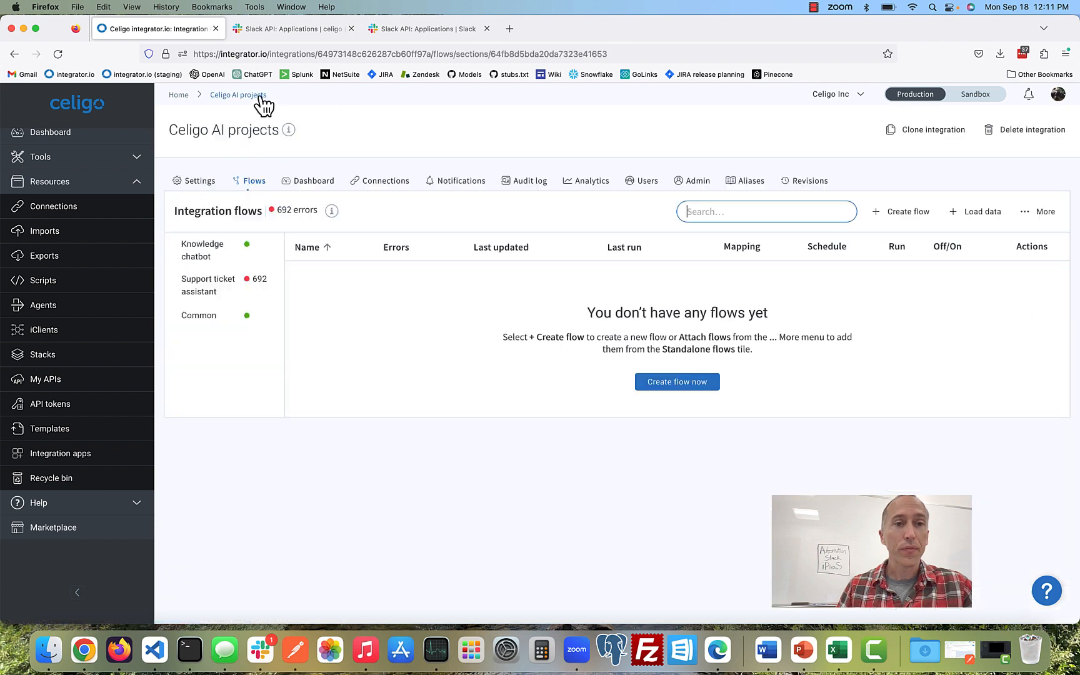
{"action": "left_click", "coordinate": [210, 285]}
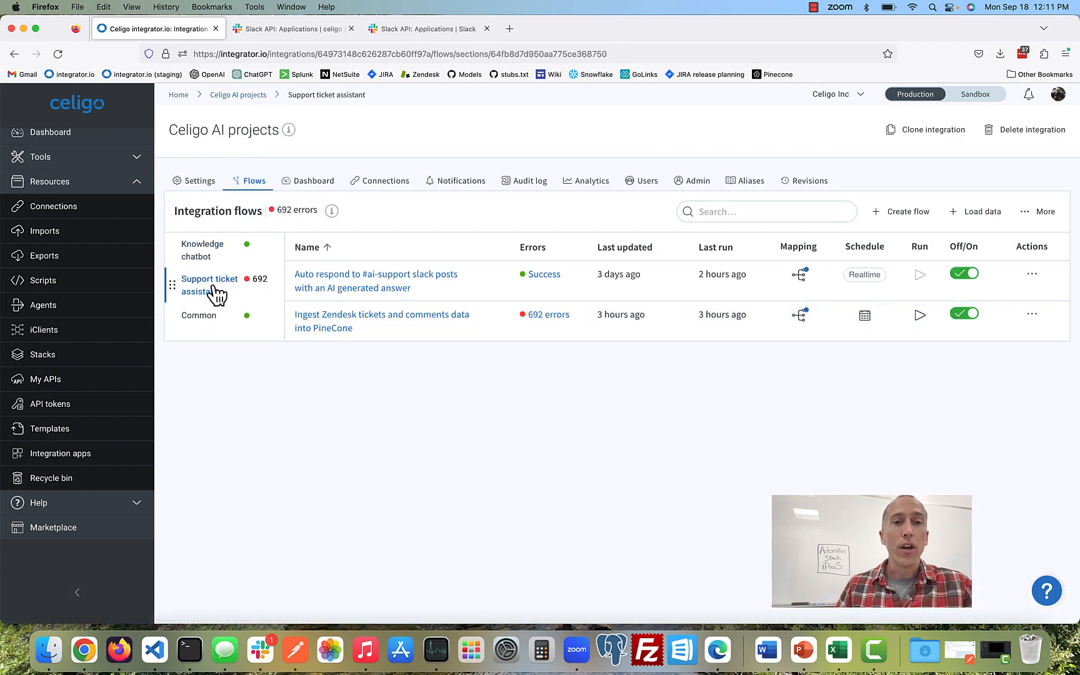
{"action": "left_click", "coordinate": [365, 283]}
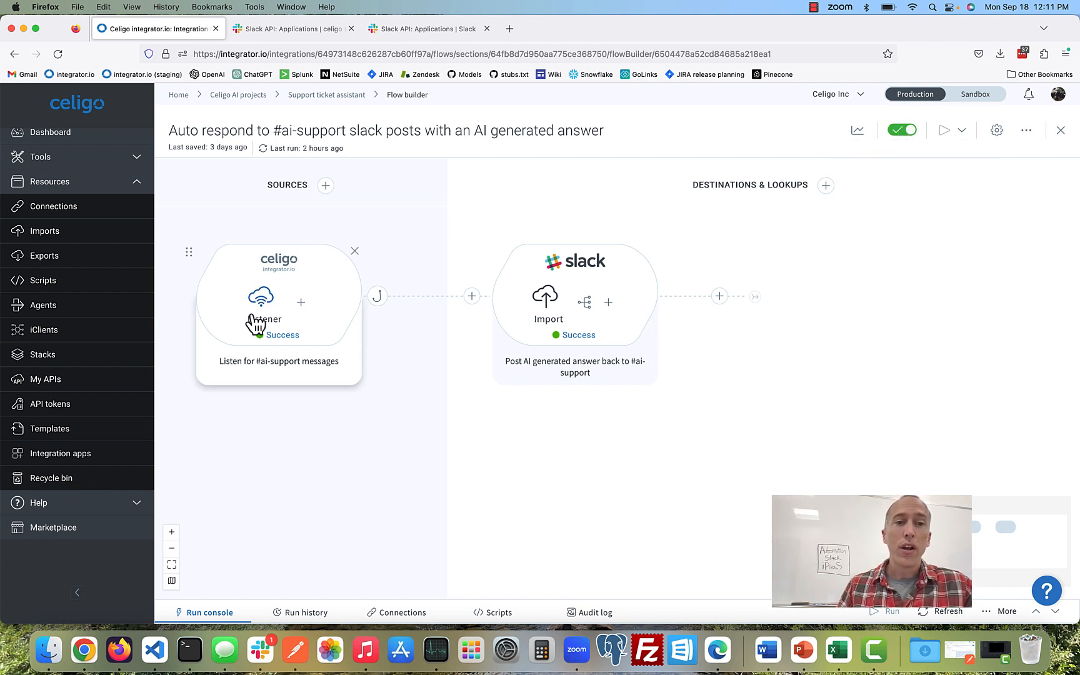
Switch to Slack and read the AI reply thread under today's ticket post in #ai-support, then close the thread
{"action": "left_click", "coordinate": [260, 650]}
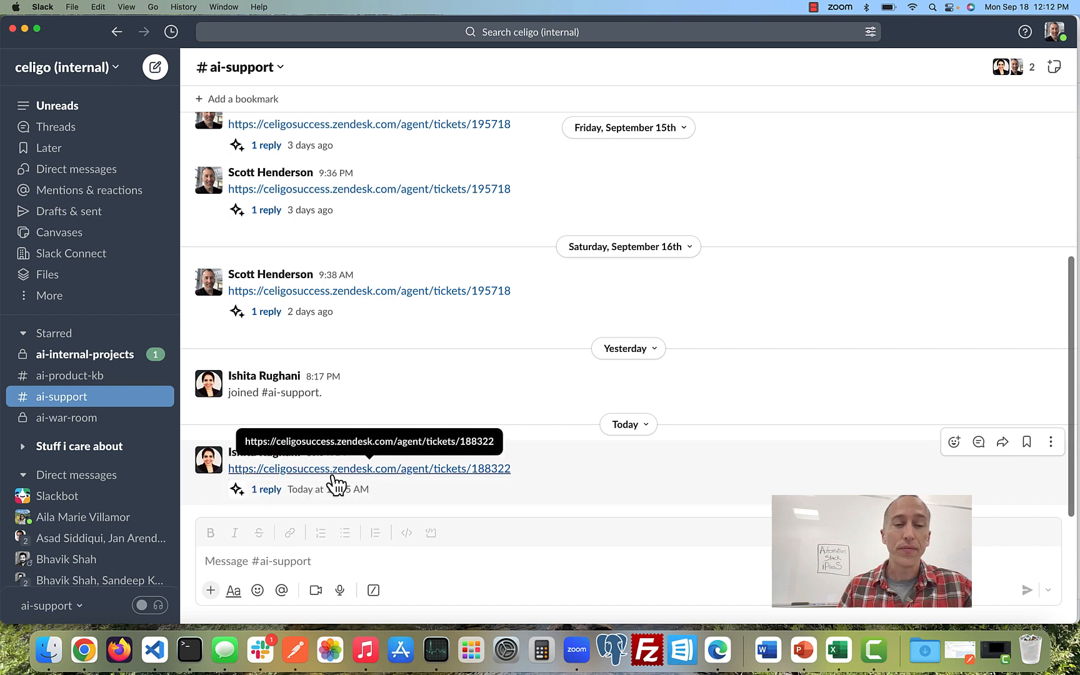
{"action": "left_click", "coordinate": [266, 490]}
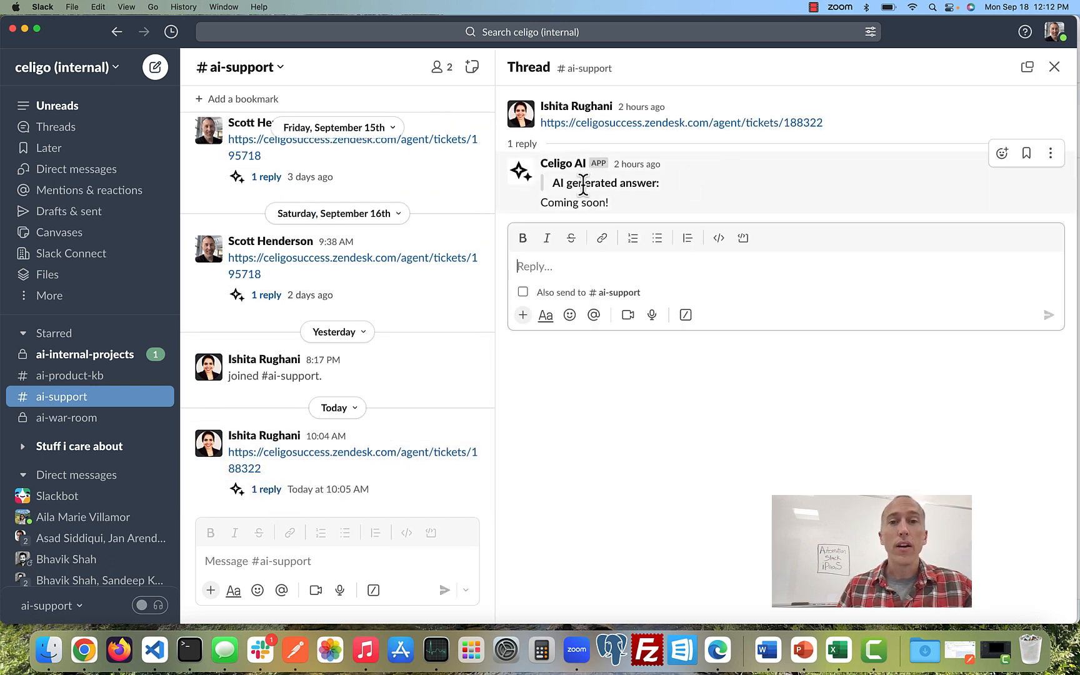
{"action": "double_click", "coordinate": [638, 184]}
{"action": "left_click", "coordinate": [596, 207]}
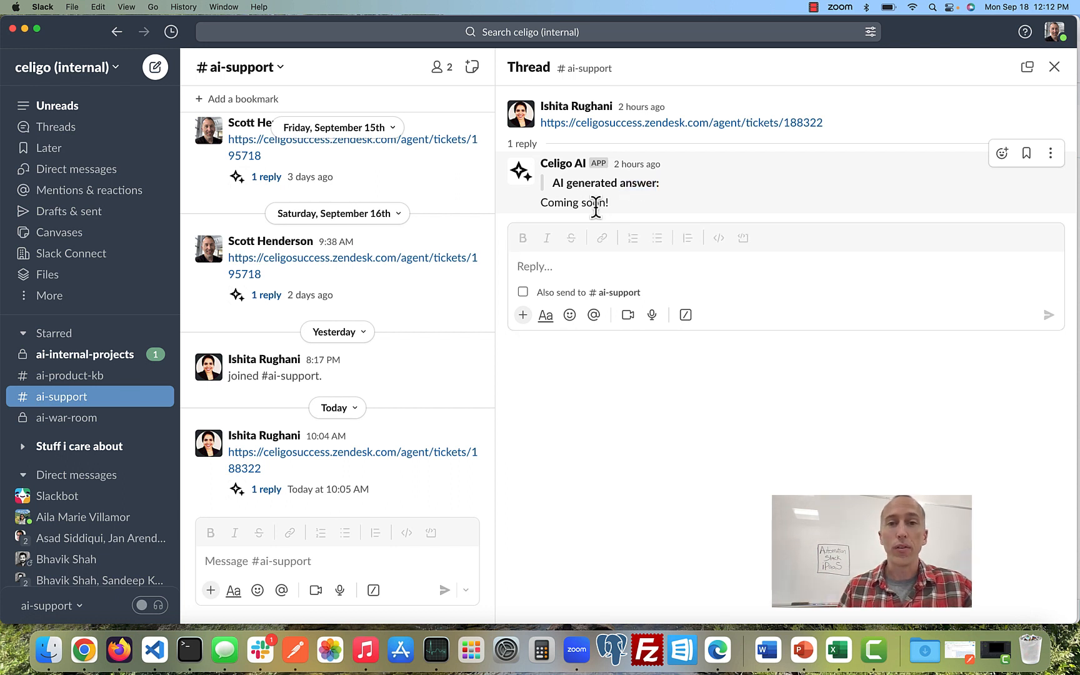
{"action": "triple_click", "coordinate": [591, 207]}
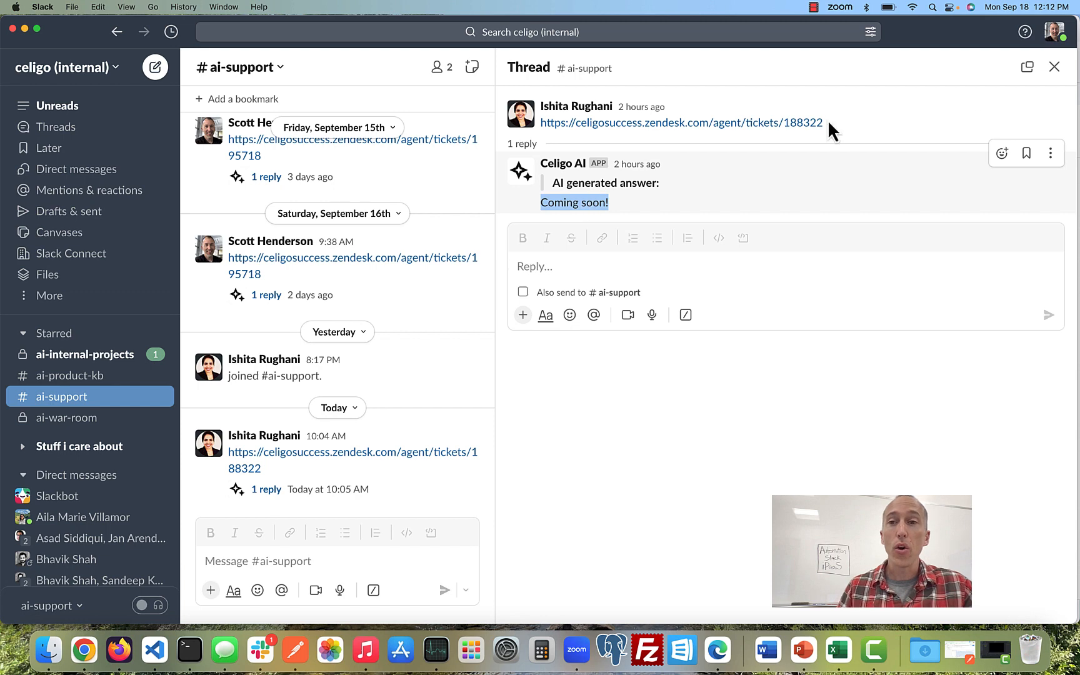
{"action": "left_click", "coordinate": [1054, 69]}
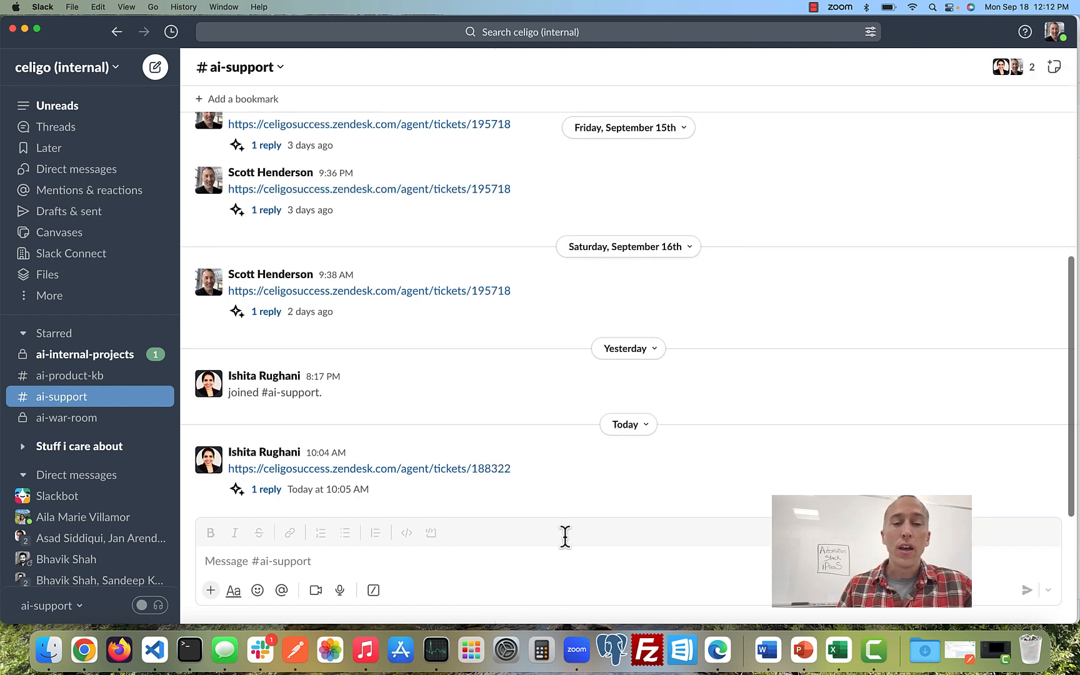
Switch to Firefox and open the "Route messages from Celigo AI slack app" flow from the Common group in Celigo AI projects
{"action": "left_click", "coordinate": [134, 661]}
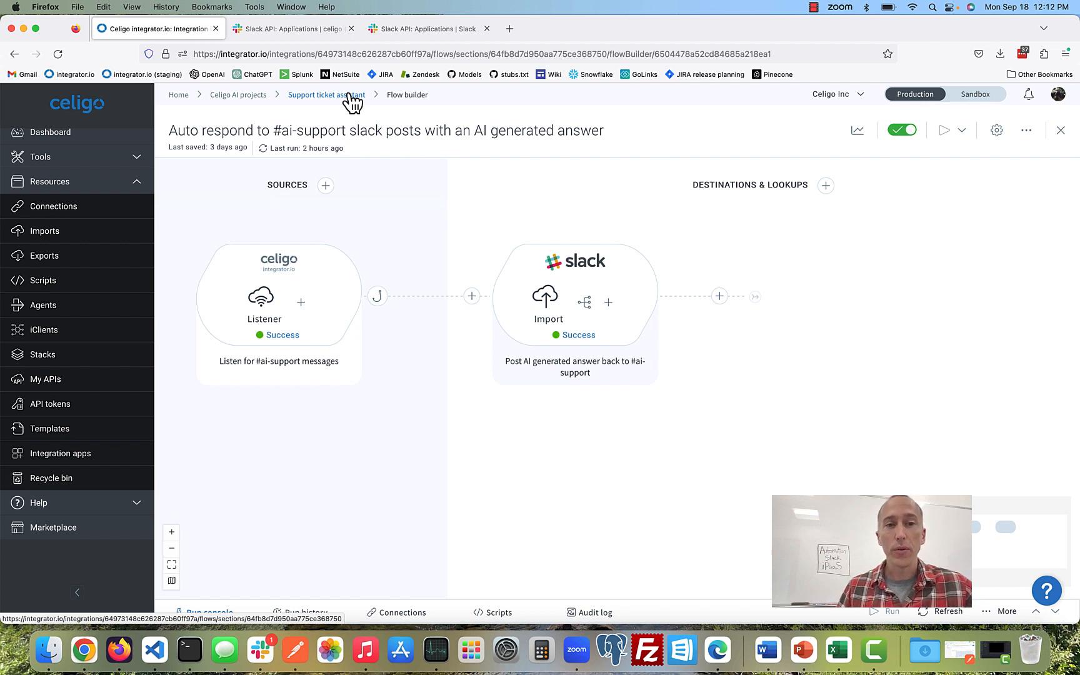
{"action": "left_click", "coordinate": [260, 98]}
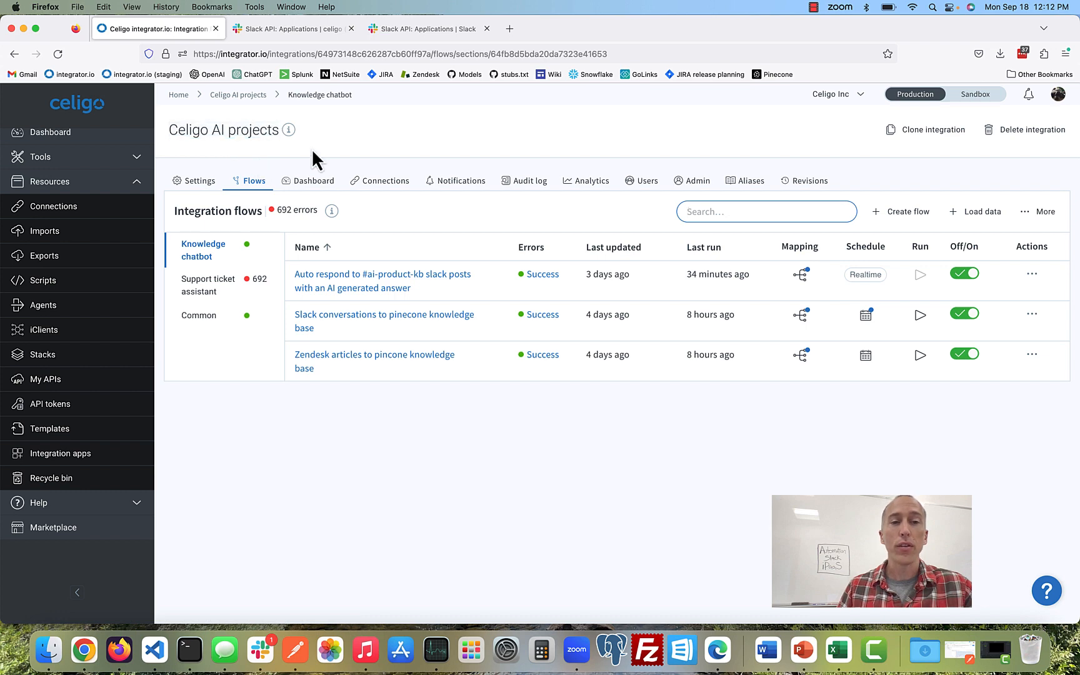
{"action": "left_click", "coordinate": [210, 320]}
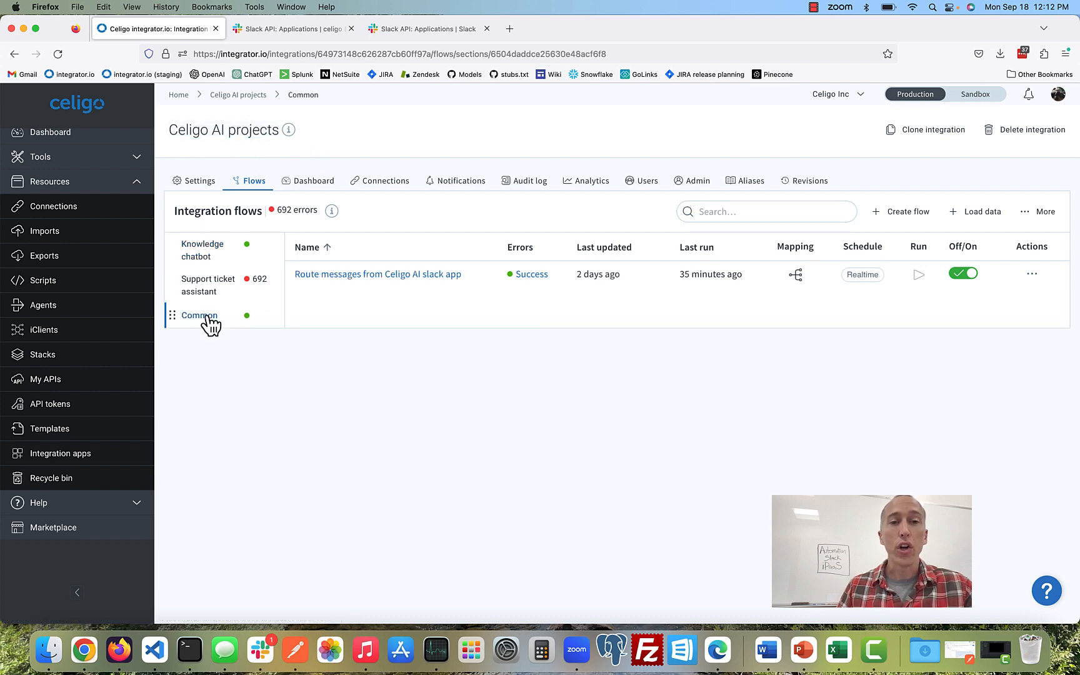
{"action": "left_click", "coordinate": [342, 275]}
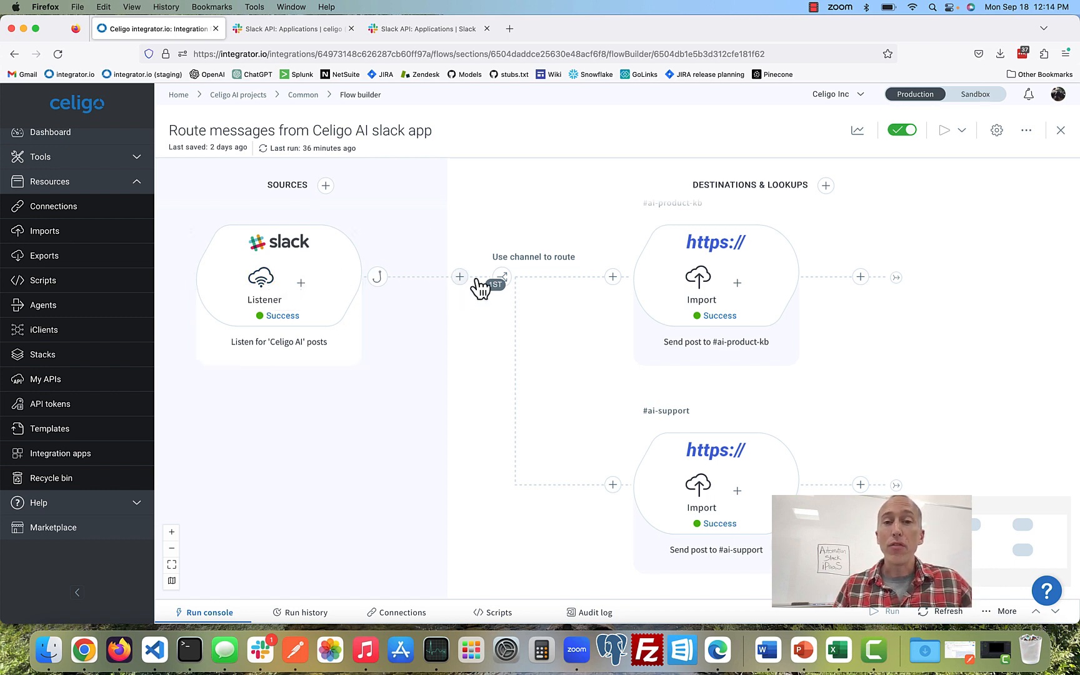
Examine the channel conditions of both branches in the "Use channel to route" branching, then close it and discard any changes
{"action": "left_click", "coordinate": [503, 278]}
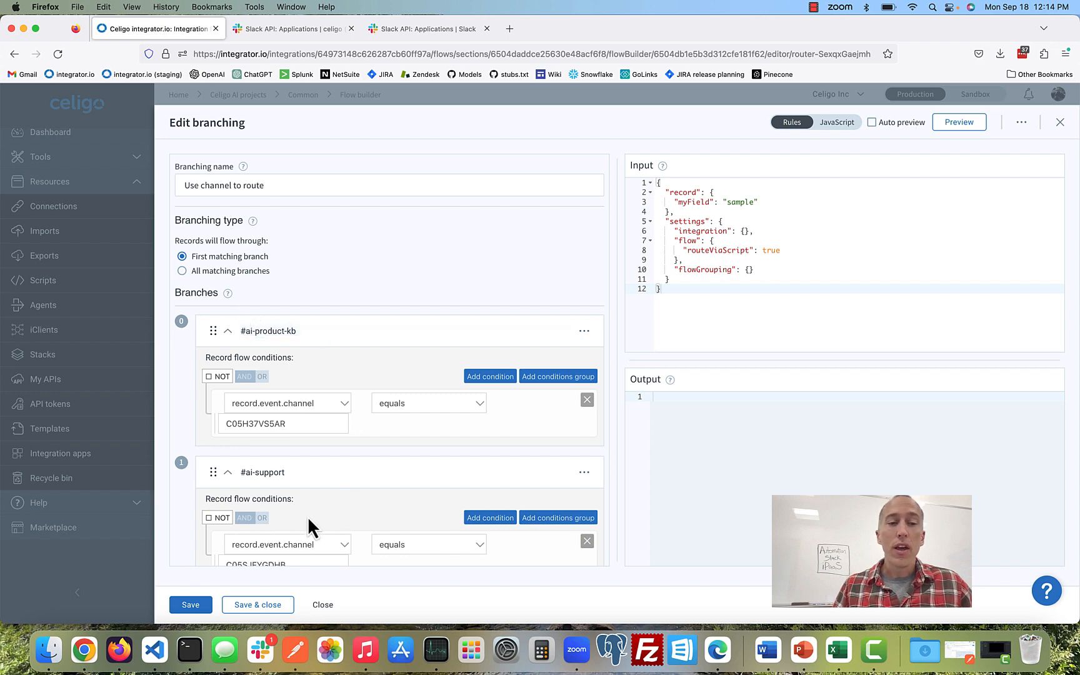
{"action": "scroll", "coordinate": [304, 519], "scroll_direction": "down", "scroll_amount": 1}
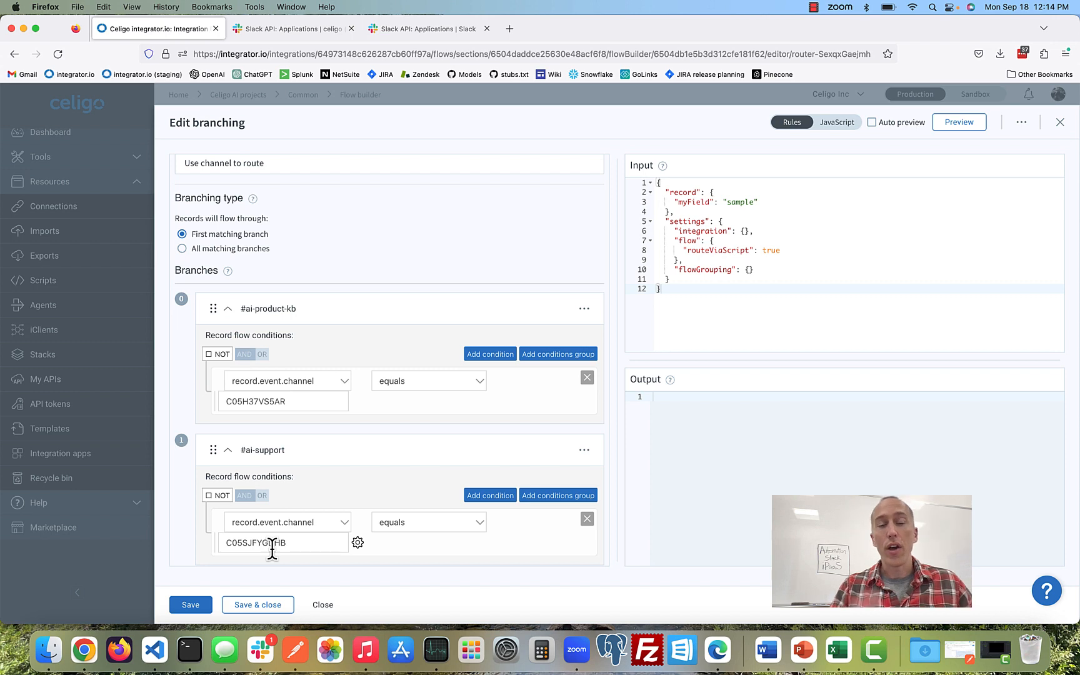
{"action": "left_click", "coordinate": [1061, 123]}
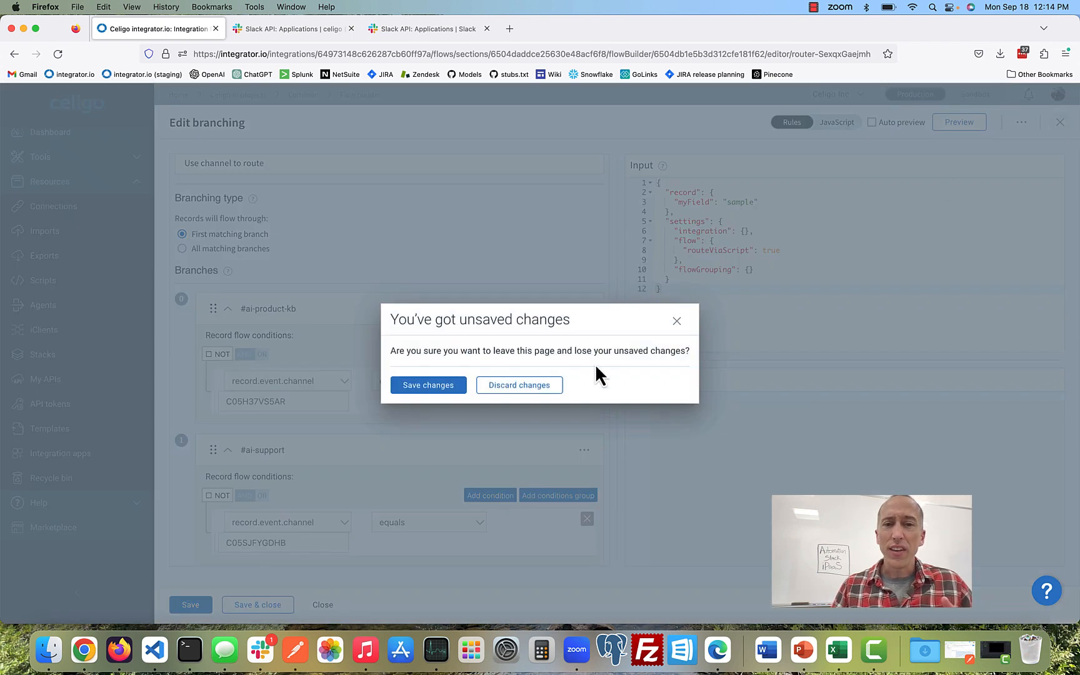
{"action": "left_click", "coordinate": [525, 383]}
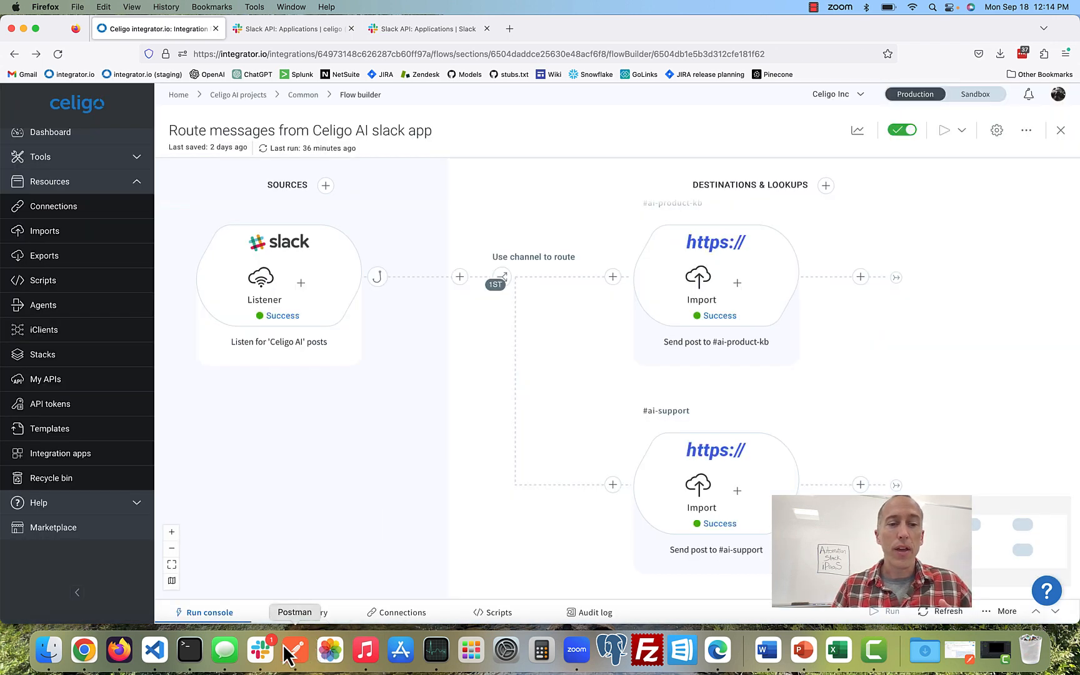
Switch to Slack and copy the #ai-support channel's ID from its details, then close the details
{"action": "left_click", "coordinate": [260, 650]}
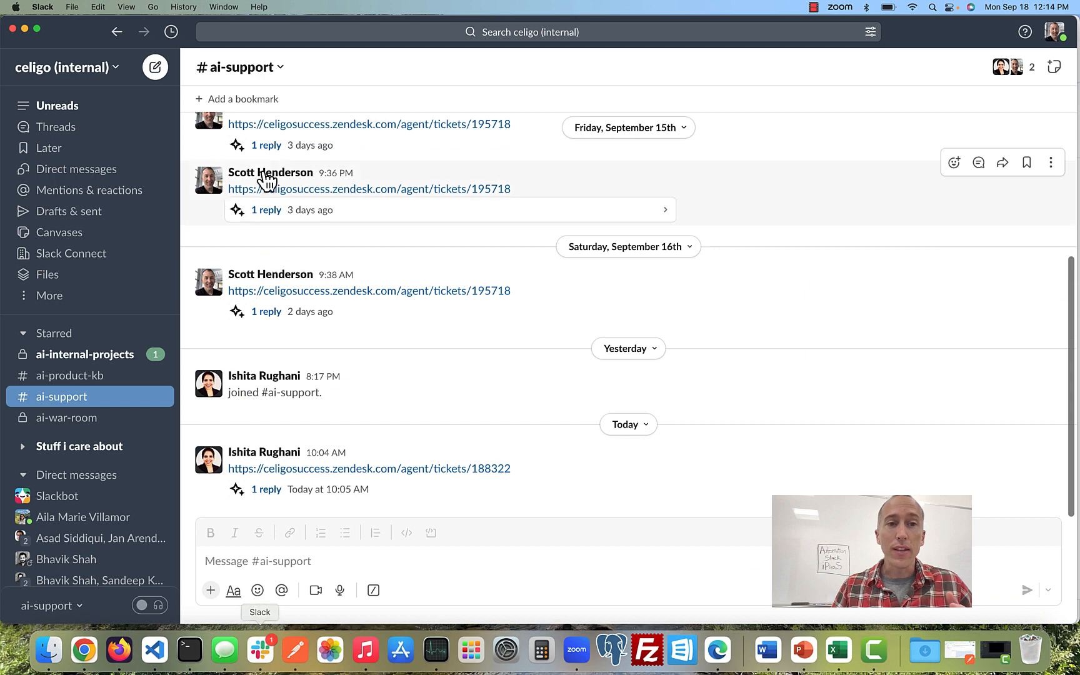
{"action": "left_click", "coordinate": [247, 71]}
{"action": "scroll", "coordinate": [410, 484], "scroll_direction": "down", "scroll_amount": 3}
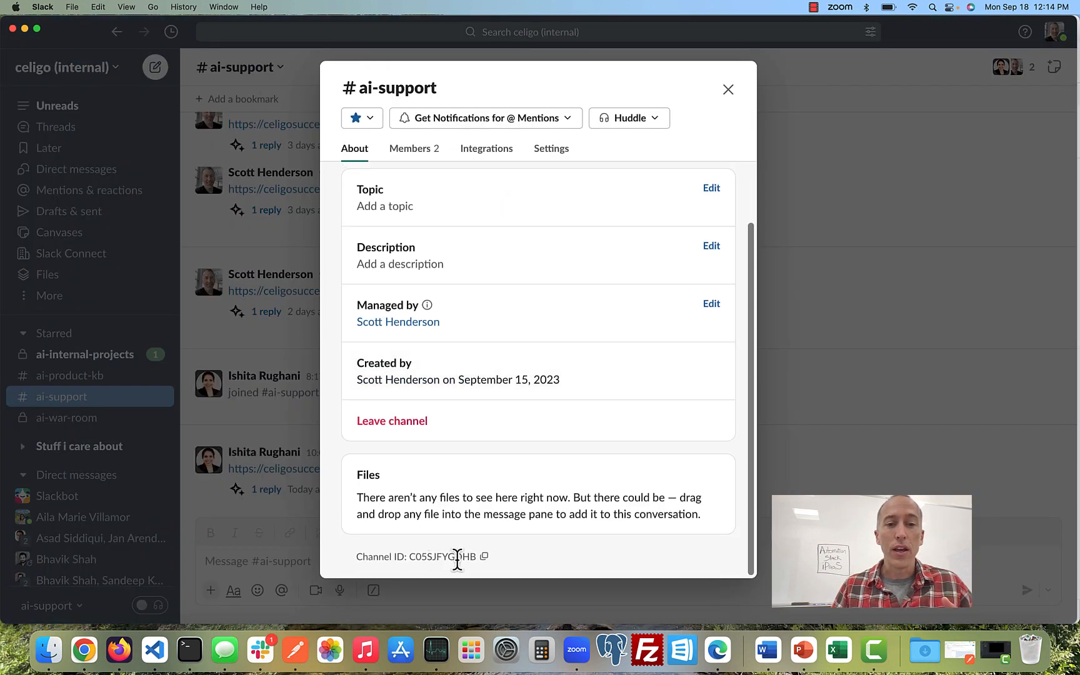
{"action": "left_click", "coordinate": [484, 557]}
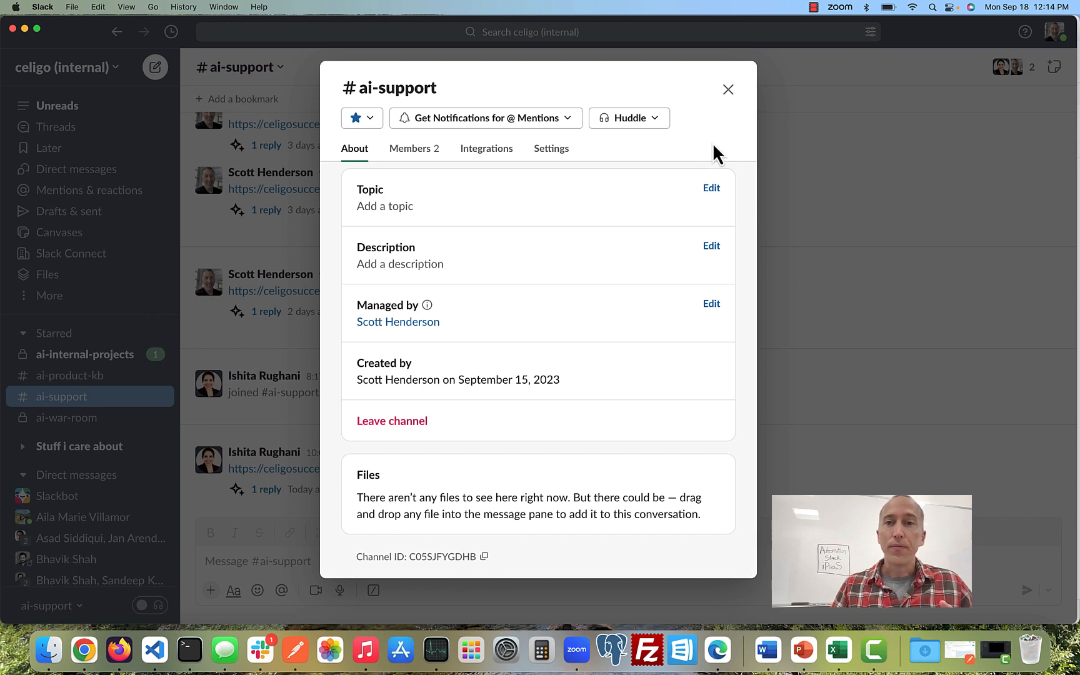
{"action": "left_click", "coordinate": [729, 91]}
Switch to Firefox and check the relative URI of the "Send post to #ai-product-kb" import, then close the import
{"action": "left_click", "coordinate": [113, 656]}
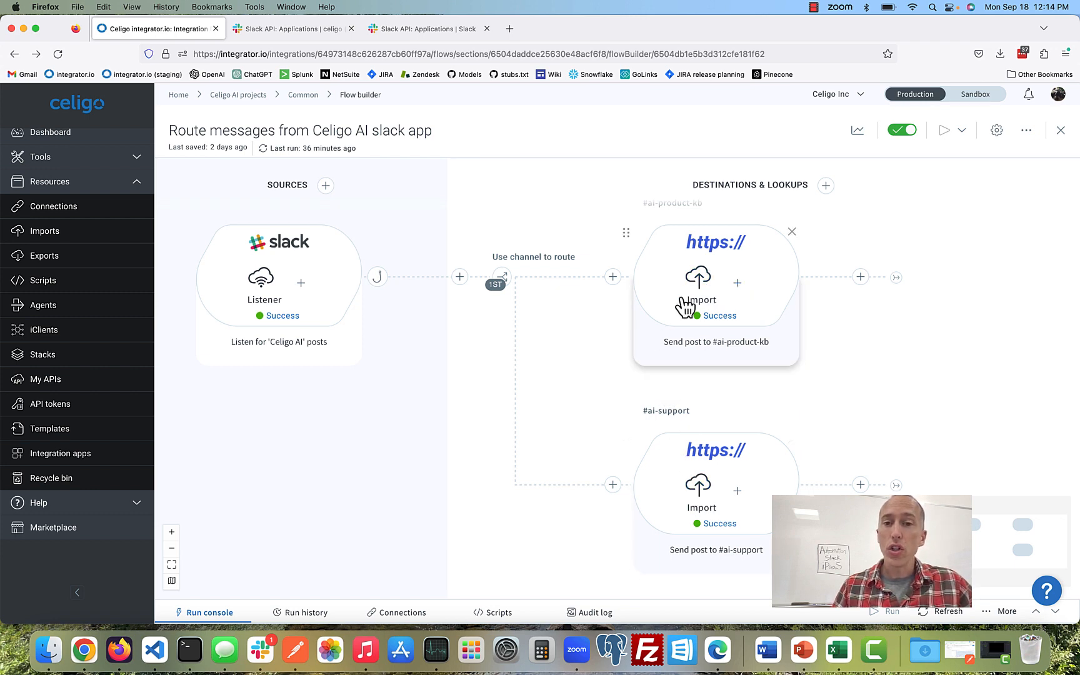
{"action": "left_click", "coordinate": [706, 287]}
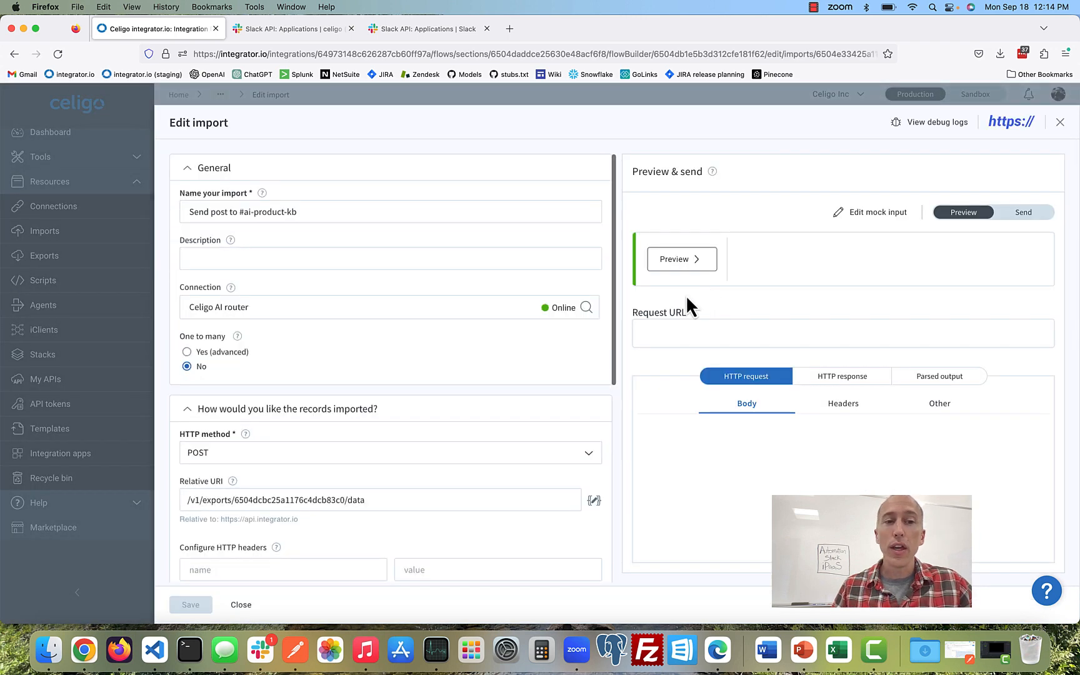
{"action": "scroll", "coordinate": [445, 430], "scroll_direction": "down", "scroll_amount": 3}
{"action": "left_click", "coordinate": [403, 406]}
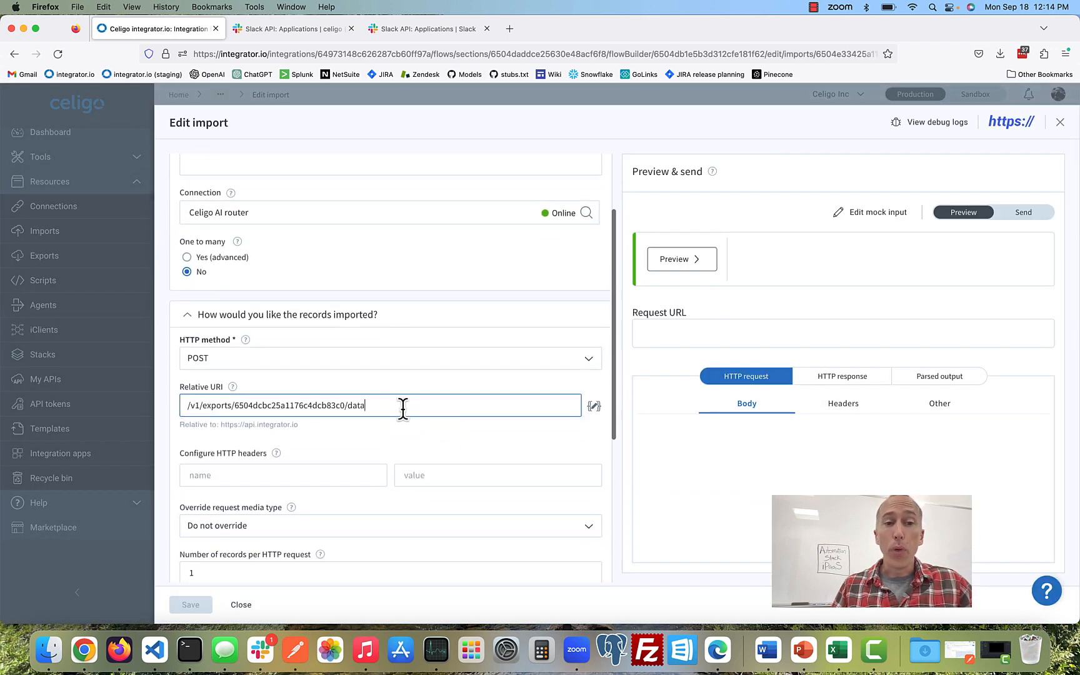
{"action": "triple_click", "coordinate": [302, 406]}
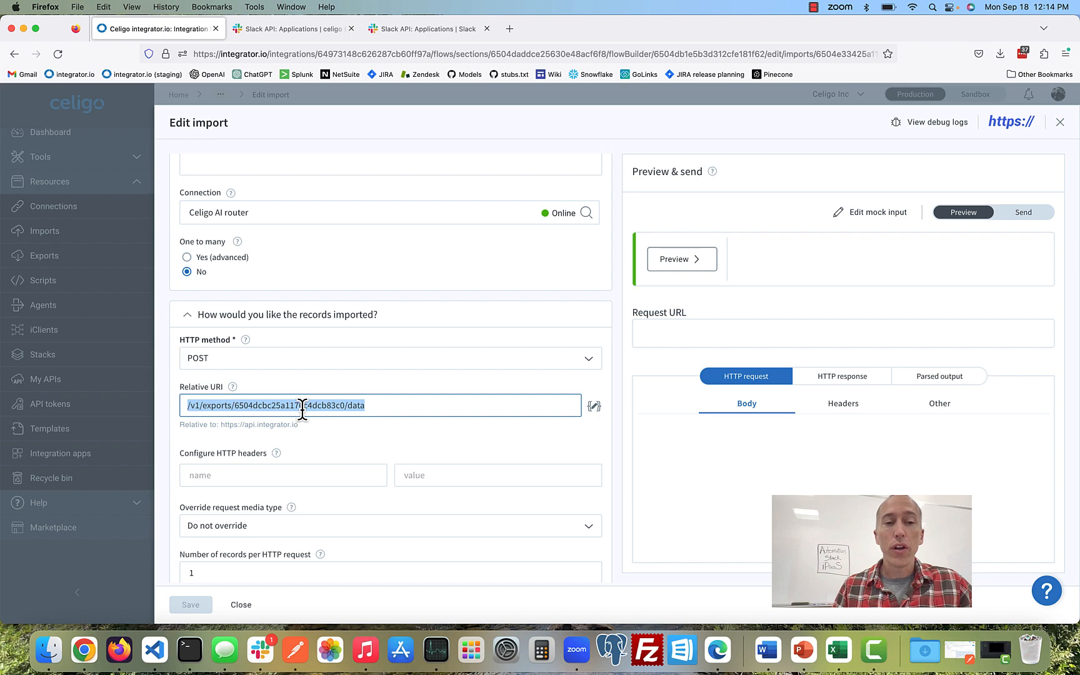
{"action": "left_click", "coordinate": [269, 406]}
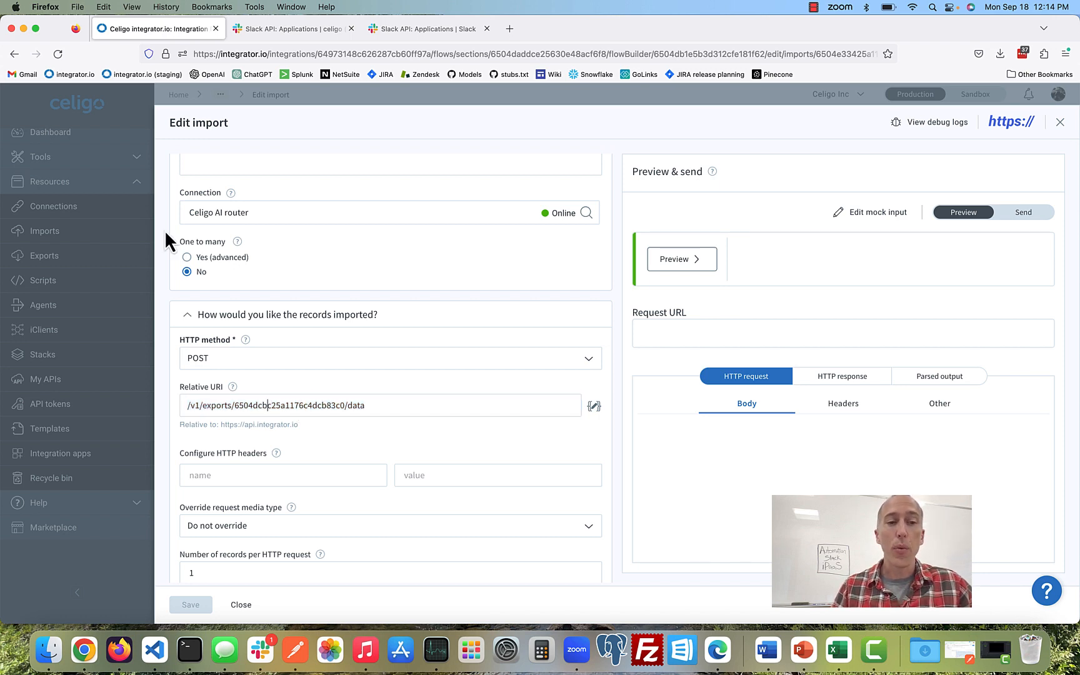
{"action": "left_click", "coordinate": [1060, 122]}
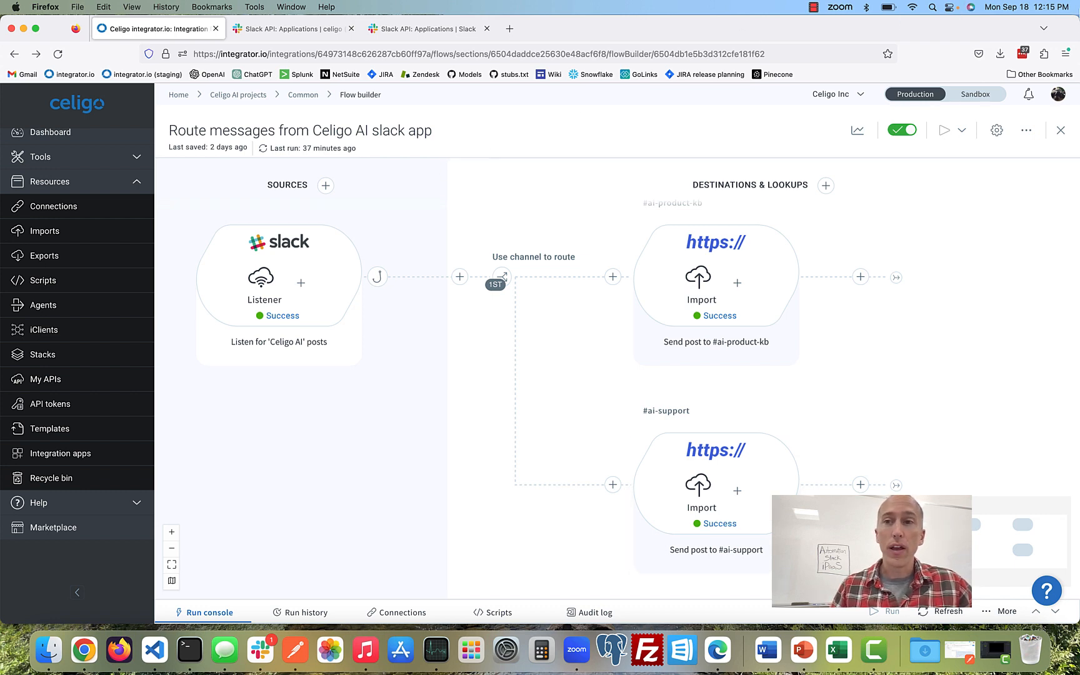
Leave the routing flow and open the #ai-product-kb auto-respond flow from the Knowledge chatbot group
{"action": "left_click", "coordinate": [1061, 133]}
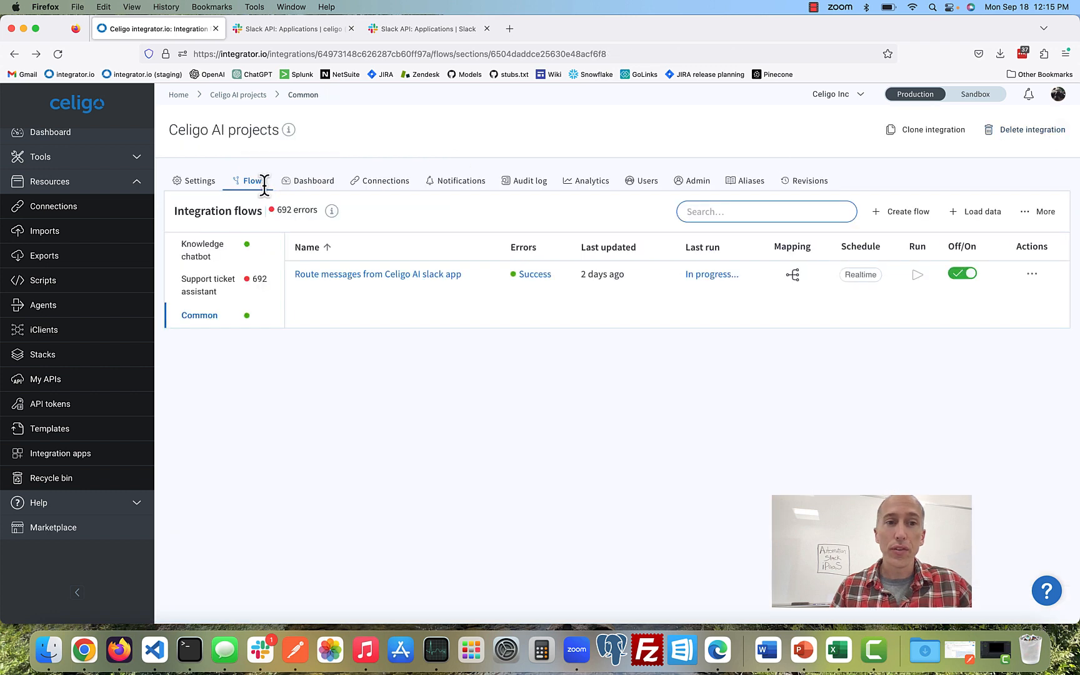
{"action": "left_click", "coordinate": [196, 256]}
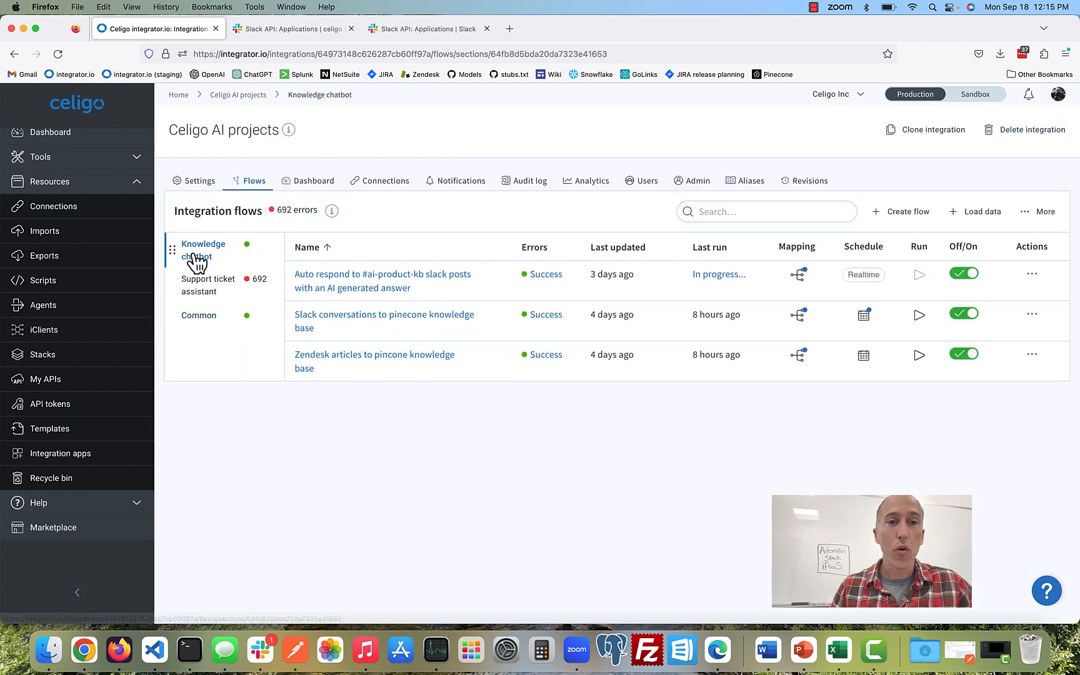
{"action": "left_click", "coordinate": [349, 288]}
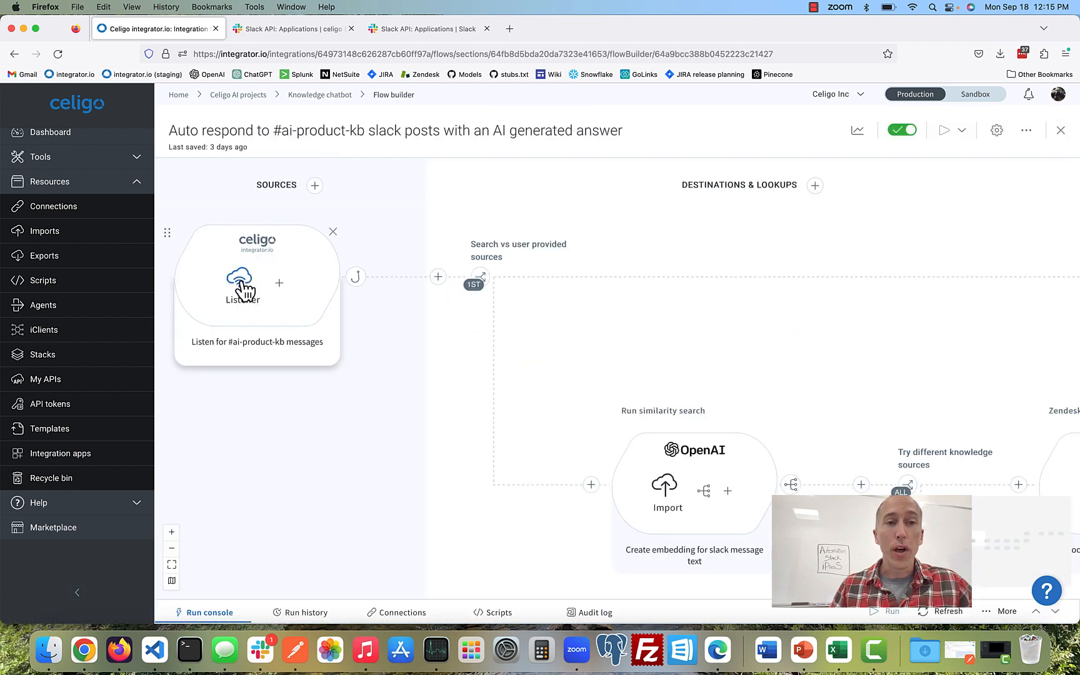
Check the public URL of the "Listen for #ai-product-kb messages" listener, then close the listener
{"action": "left_click", "coordinate": [241, 280]}
{"action": "scroll", "coordinate": [690, 400], "scroll_direction": "down", "scroll_amount": 1}
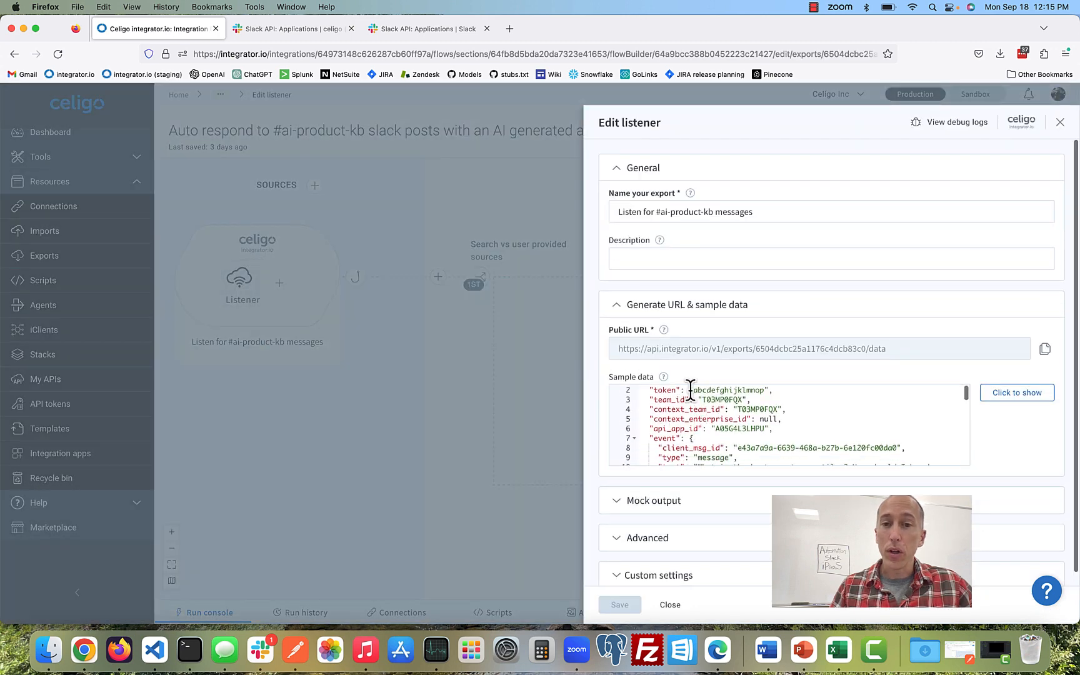
{"action": "double_click", "coordinate": [684, 349]}
{"action": "left_click", "coordinate": [685, 351]}
{"action": "triple_click", "coordinate": [760, 343]}
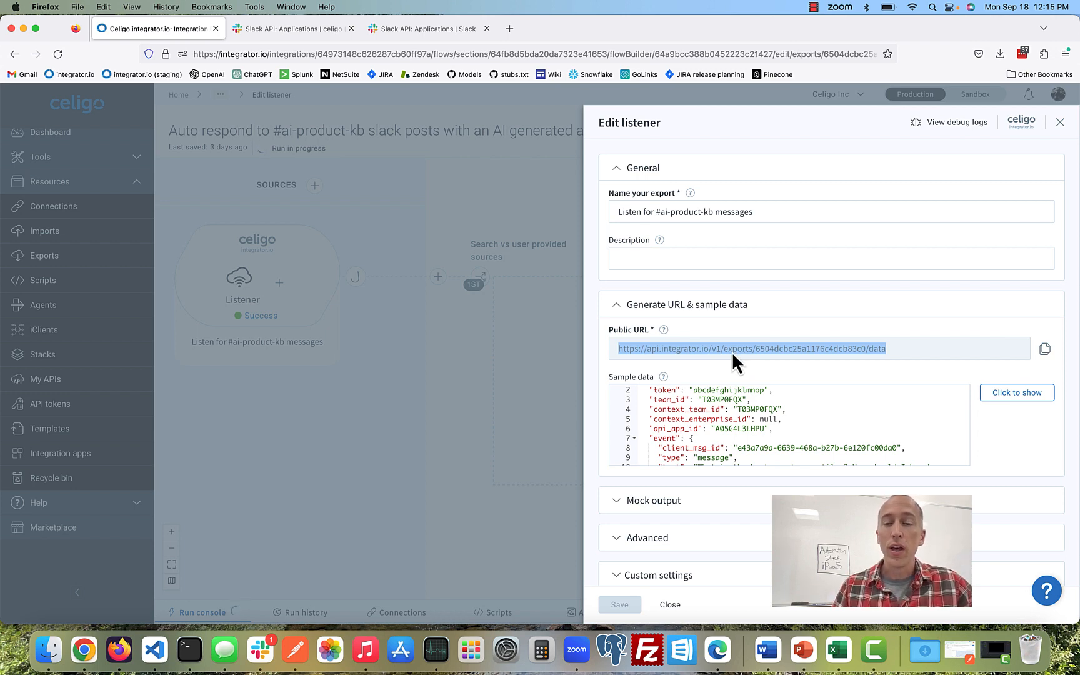
{"action": "left_click", "coordinate": [1060, 122]}
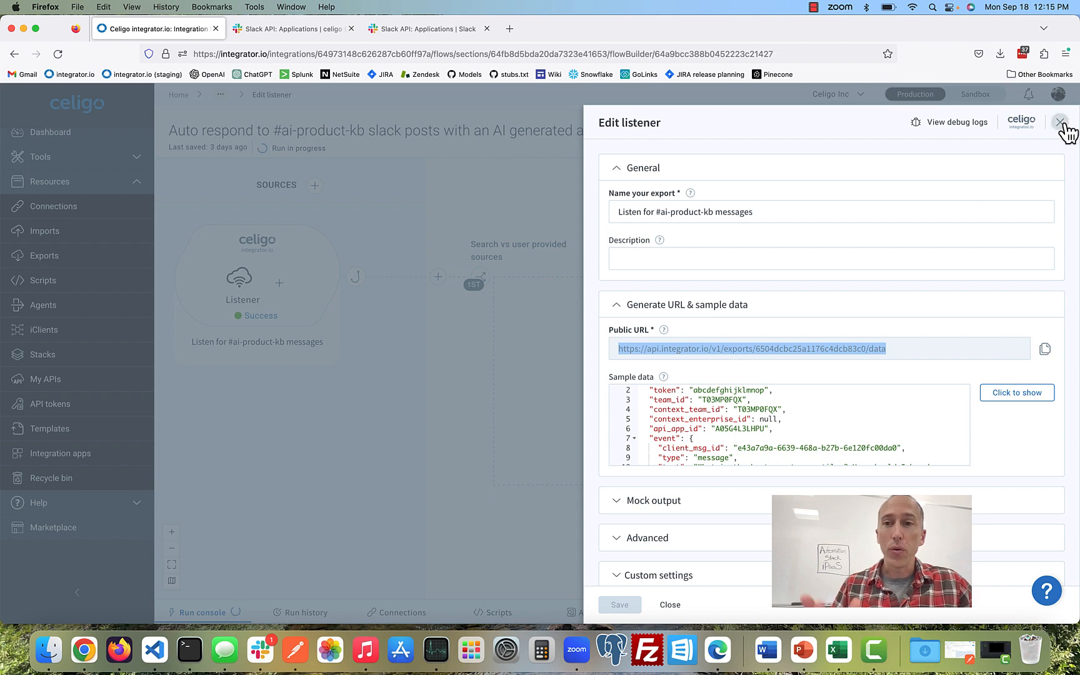
Return to Celigo AI projects and reopen the "Route messages from Celigo AI slack app" flow from the Common group
{"action": "left_click", "coordinate": [241, 95]}
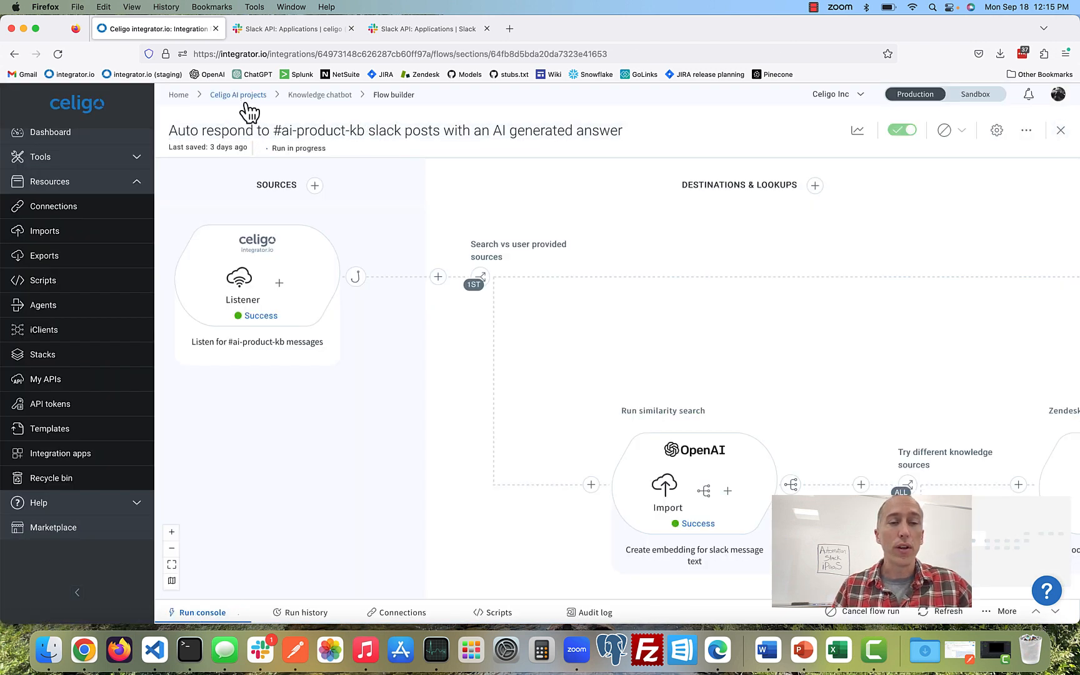
{"action": "left_click", "coordinate": [220, 318]}
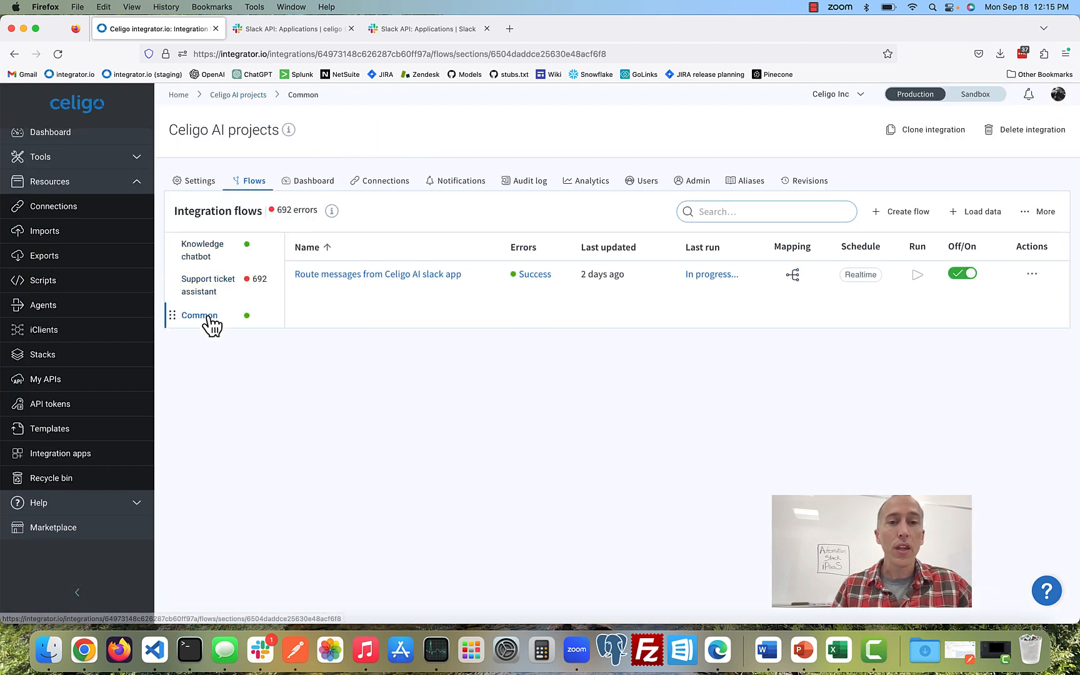
{"action": "left_click", "coordinate": [406, 277]}
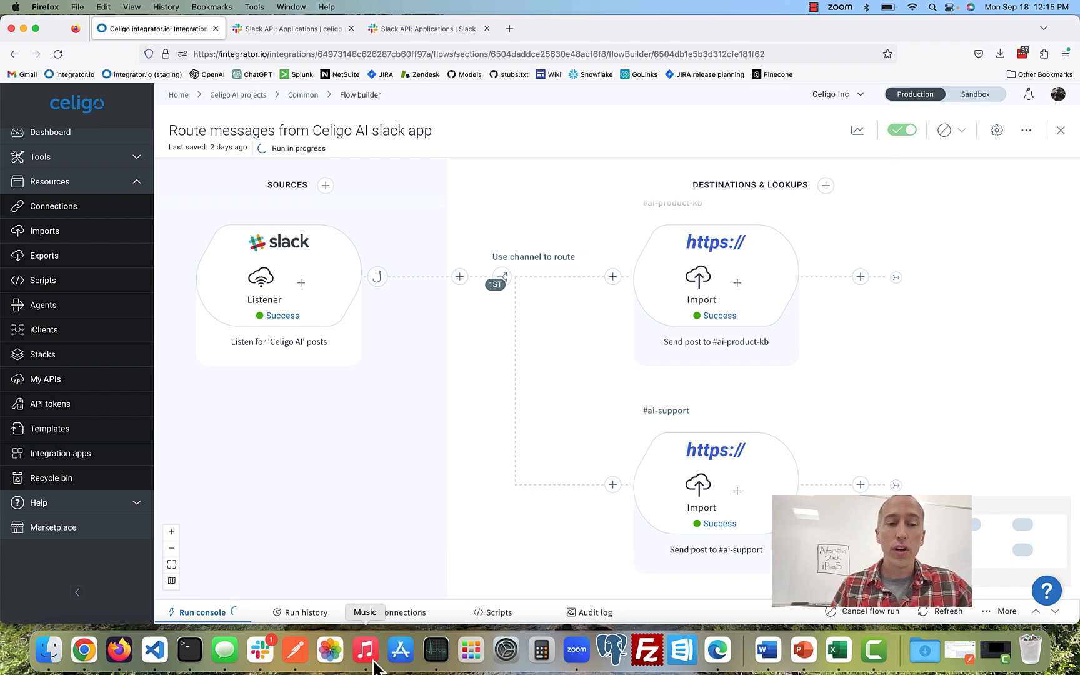
Open the Celigo AI router connection used by the routing flow and check its base URI
{"action": "left_click", "coordinate": [398, 614]}
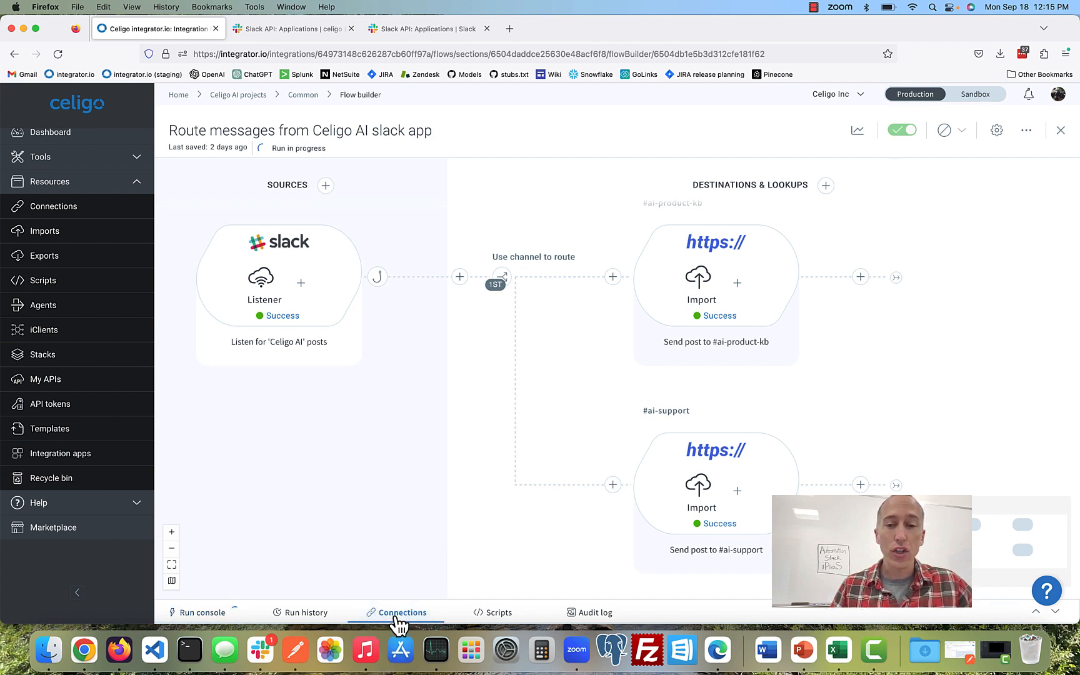
{"action": "left_click", "coordinate": [1035, 612]}
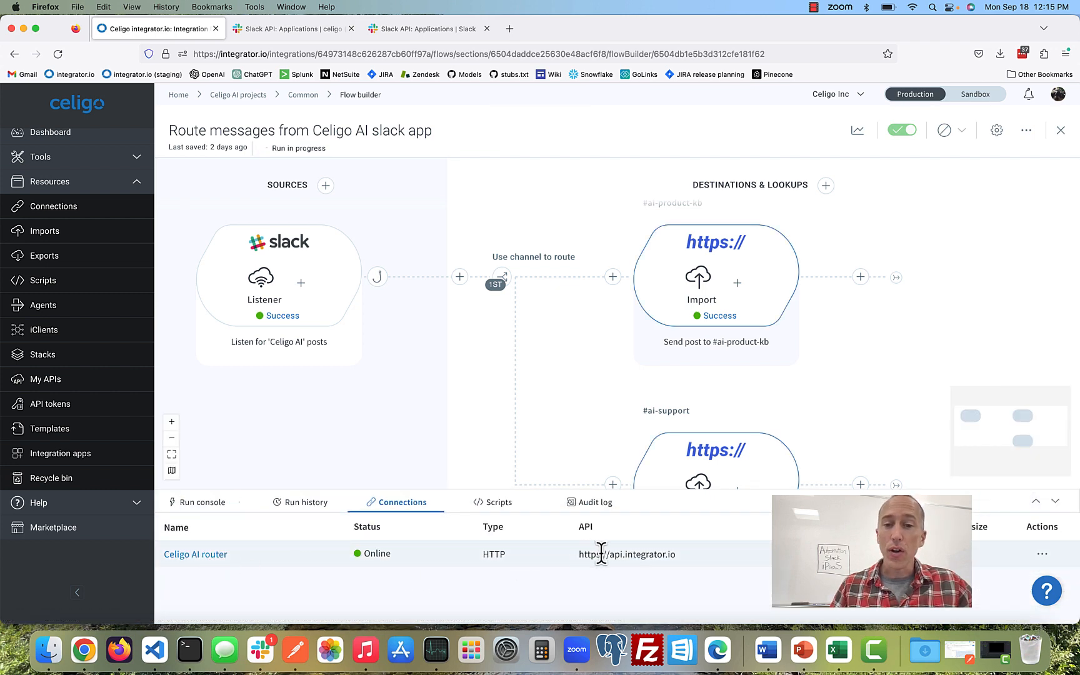
{"action": "left_click", "coordinate": [208, 558]}
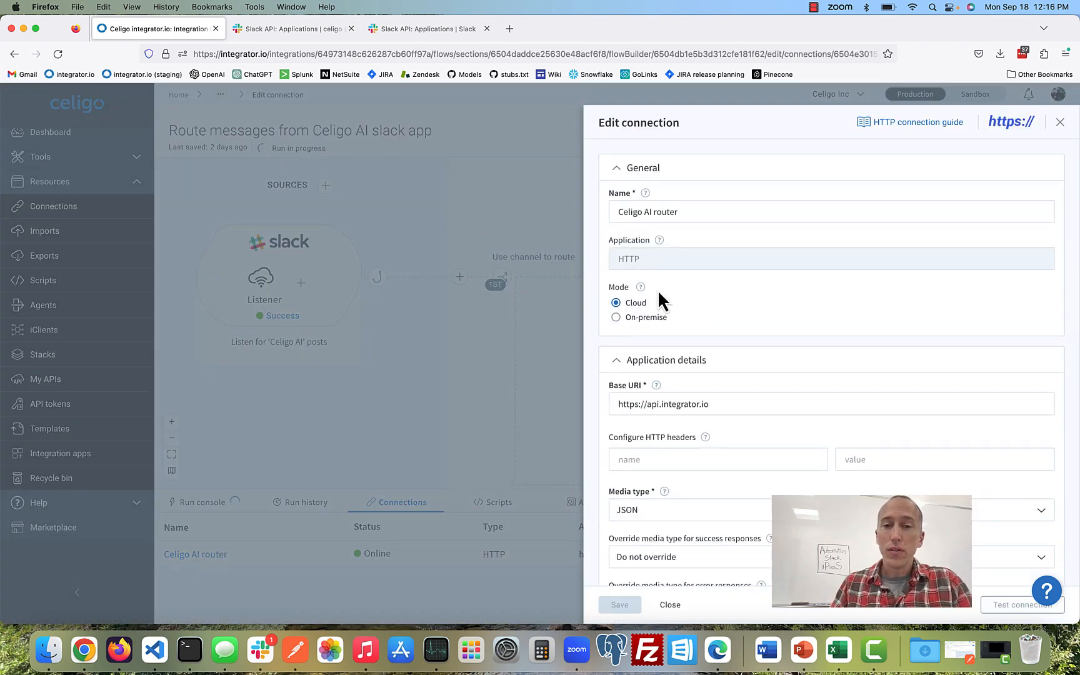
{"action": "triple_click", "coordinate": [642, 412]}
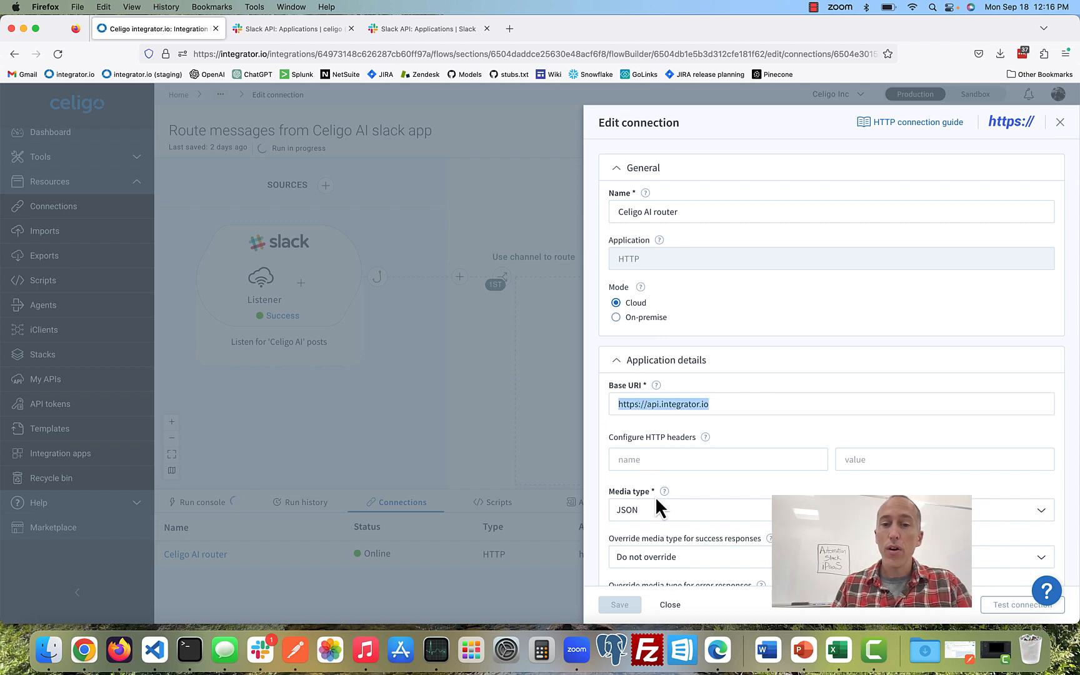
Review the token authentication settings of the Celigo AI router connection, then close the connection
{"action": "scroll", "coordinate": [655, 496], "scroll_direction": "down", "scroll_amount": 1}
{"action": "scroll", "coordinate": [658, 504], "scroll_direction": "down", "scroll_amount": 6}
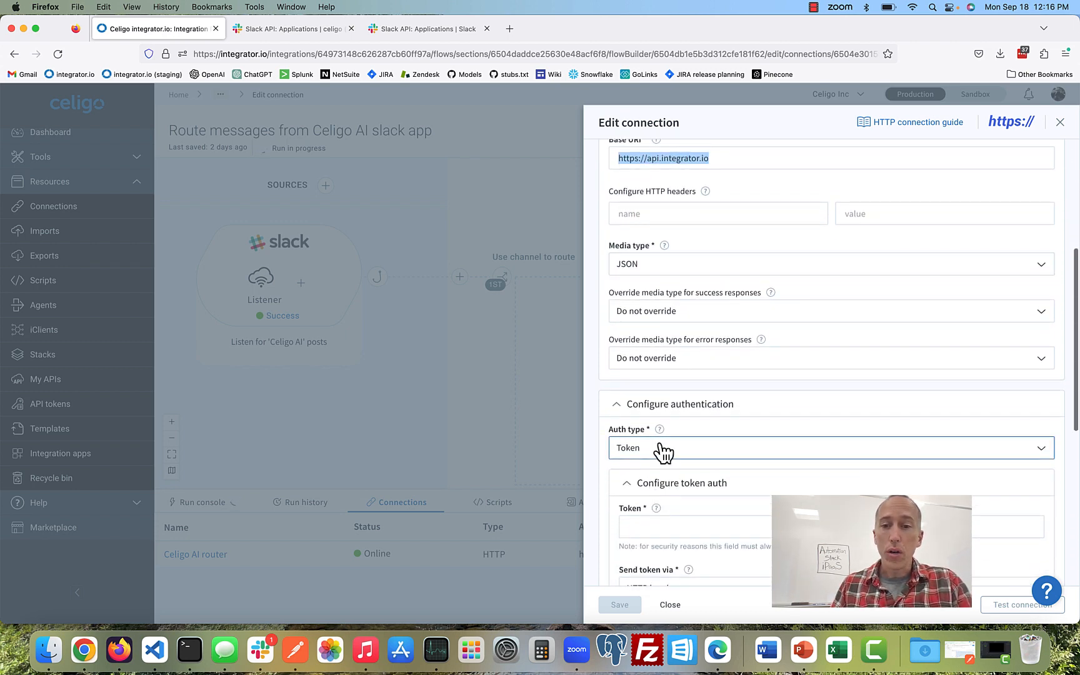
{"action": "scroll", "coordinate": [660, 449], "scroll_direction": "down", "scroll_amount": 4}
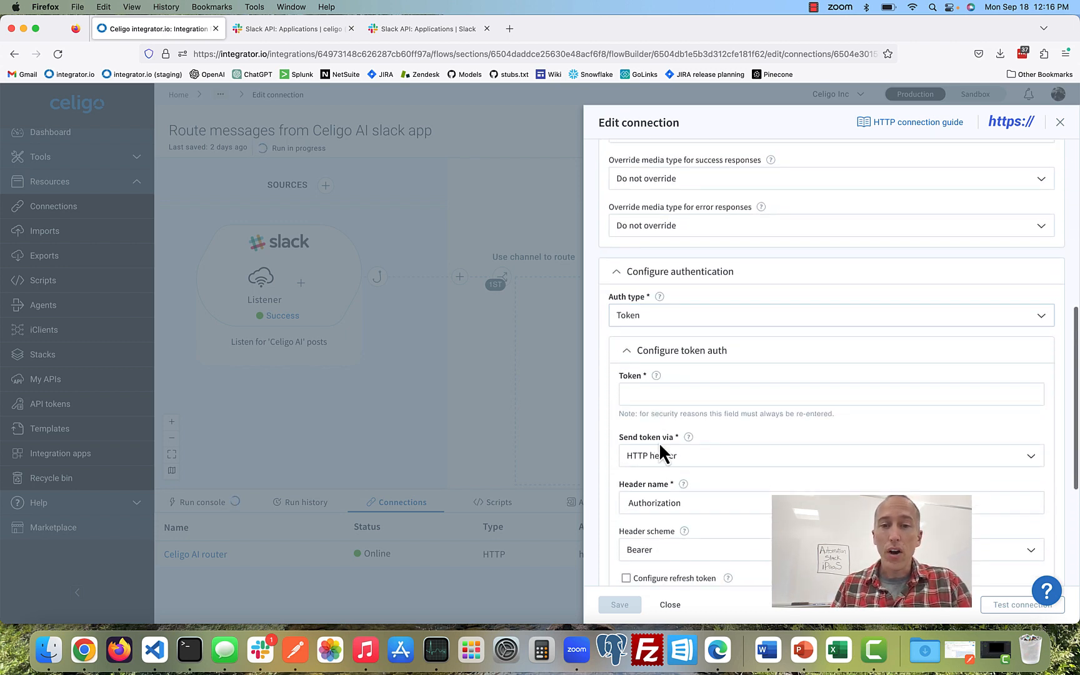
{"action": "left_click", "coordinate": [1060, 122]}
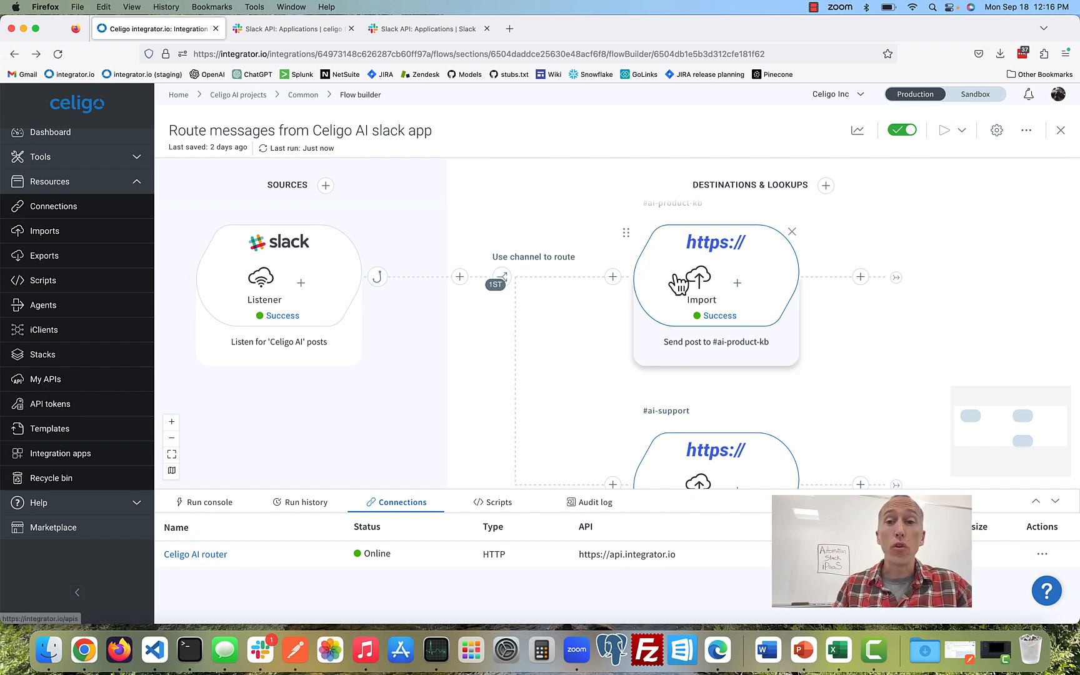
{"action": "scroll", "coordinate": [682, 281], "scroll_direction": "down", "scroll_amount": 1}
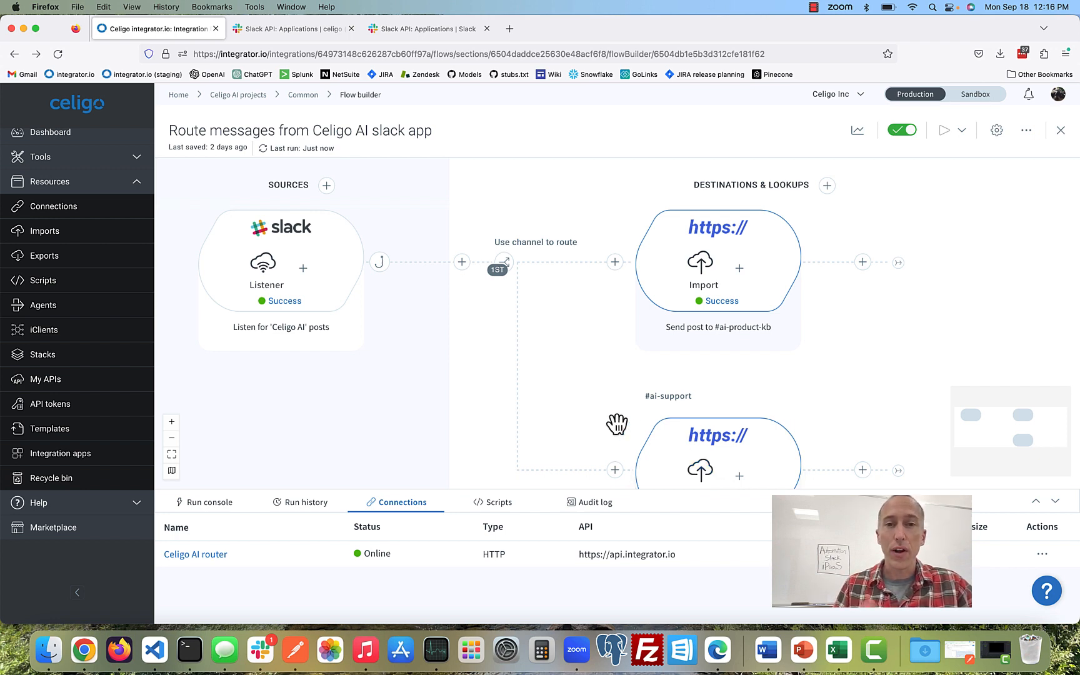
{"action": "left_click_drag", "start_coordinate": [444, 405], "coordinate": [466, 408]}
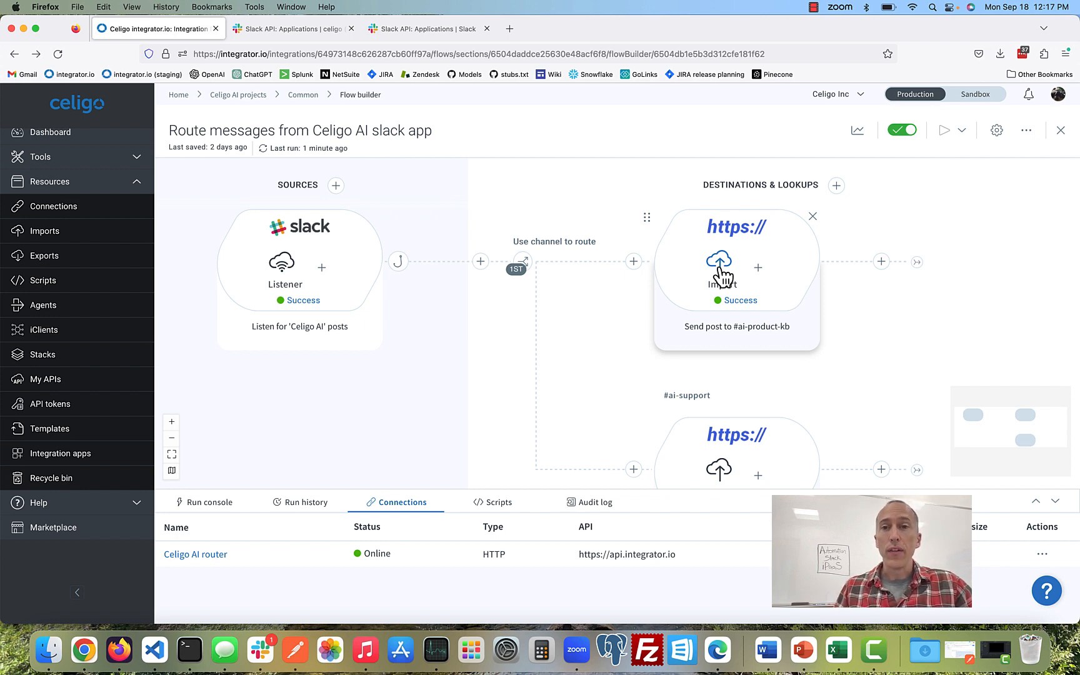
{"action": "scroll", "coordinate": [722, 275], "scroll_direction": "down", "scroll_amount": 1}
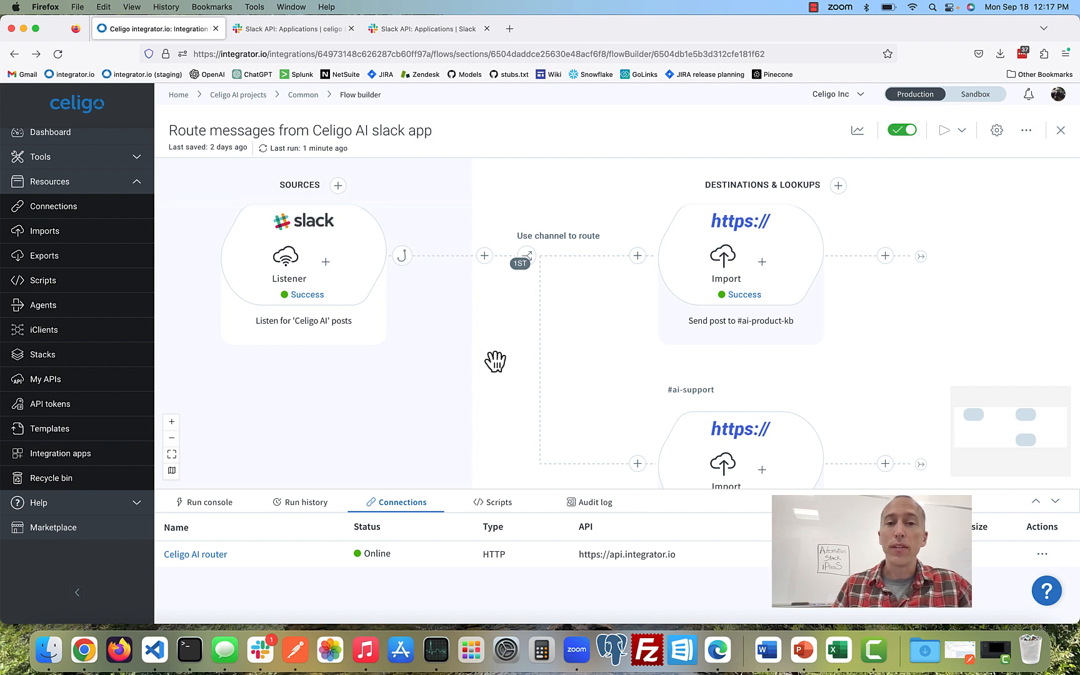
{"action": "scroll", "coordinate": [458, 386], "scroll_direction": "down", "scroll_amount": 1}
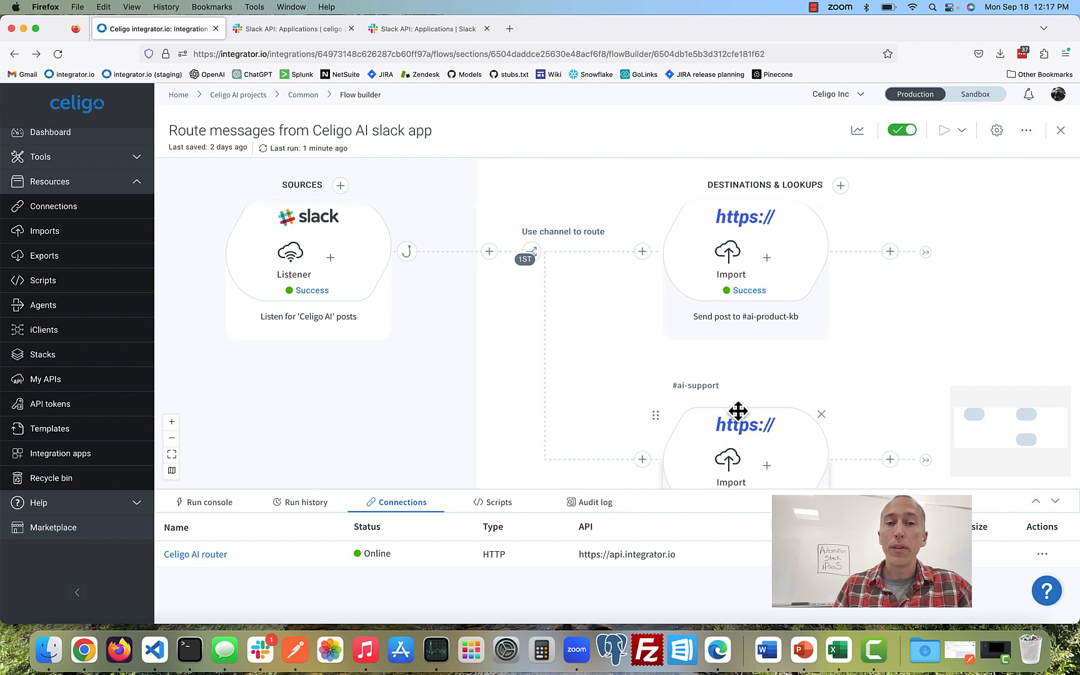
Open the script of the Slack listener's pre save page hook and find the preProcessCeligoAIPosts function in it
{"action": "left_click", "coordinate": [409, 251]}
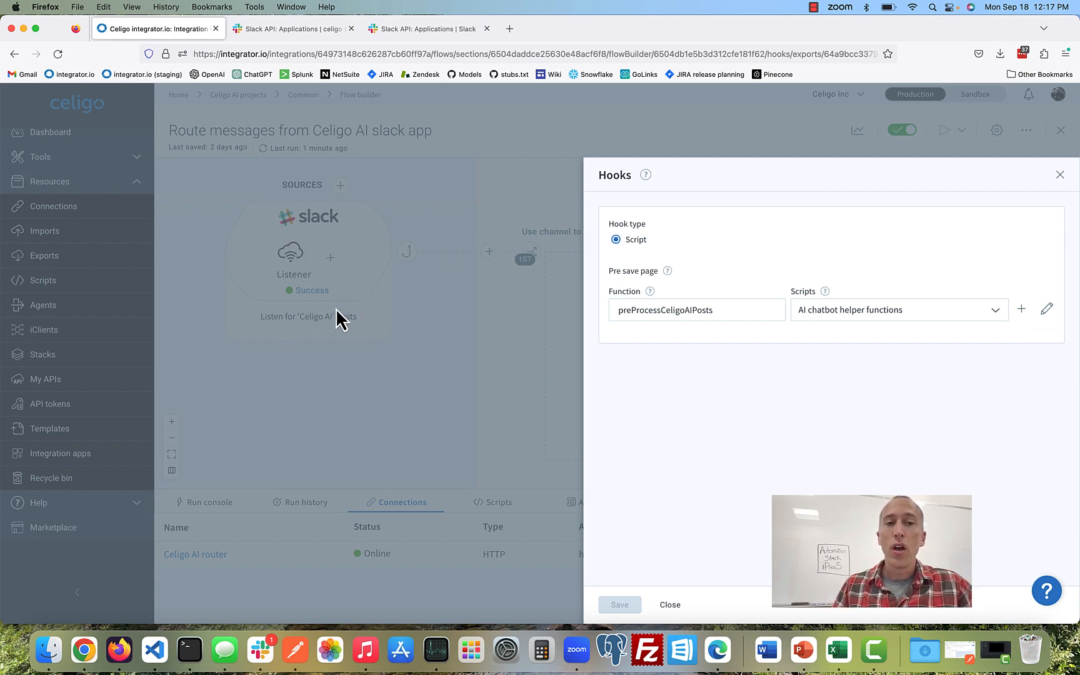
{"action": "left_click", "coordinate": [1048, 310]}
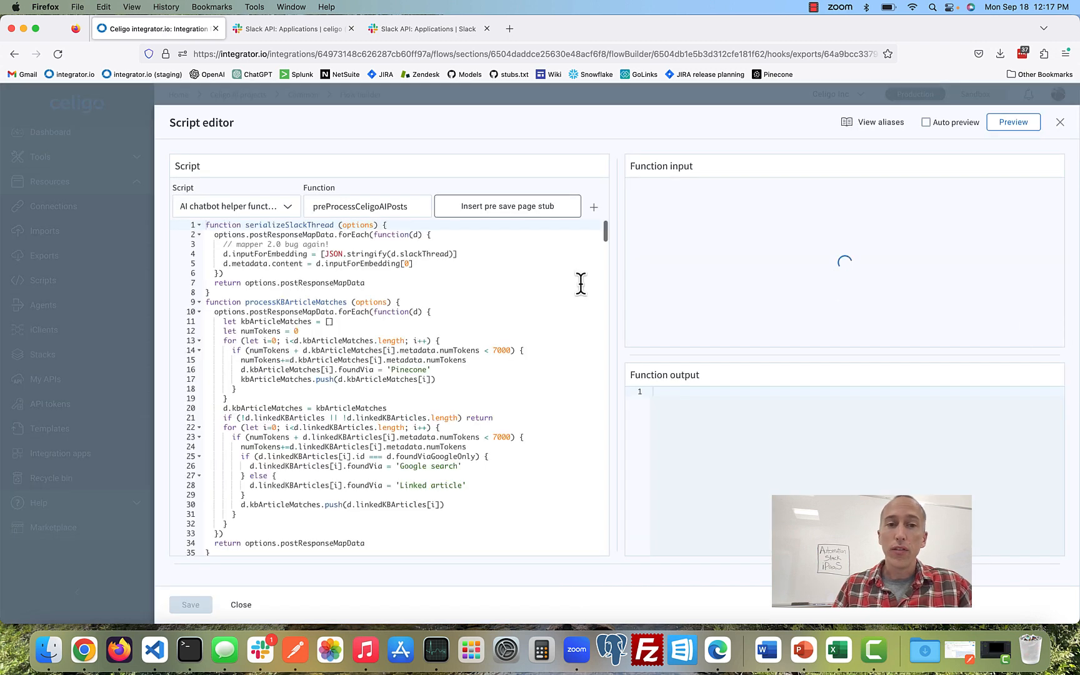
{"action": "double_click", "coordinate": [351, 201]}
{"action": "key", "text": "super+c"}
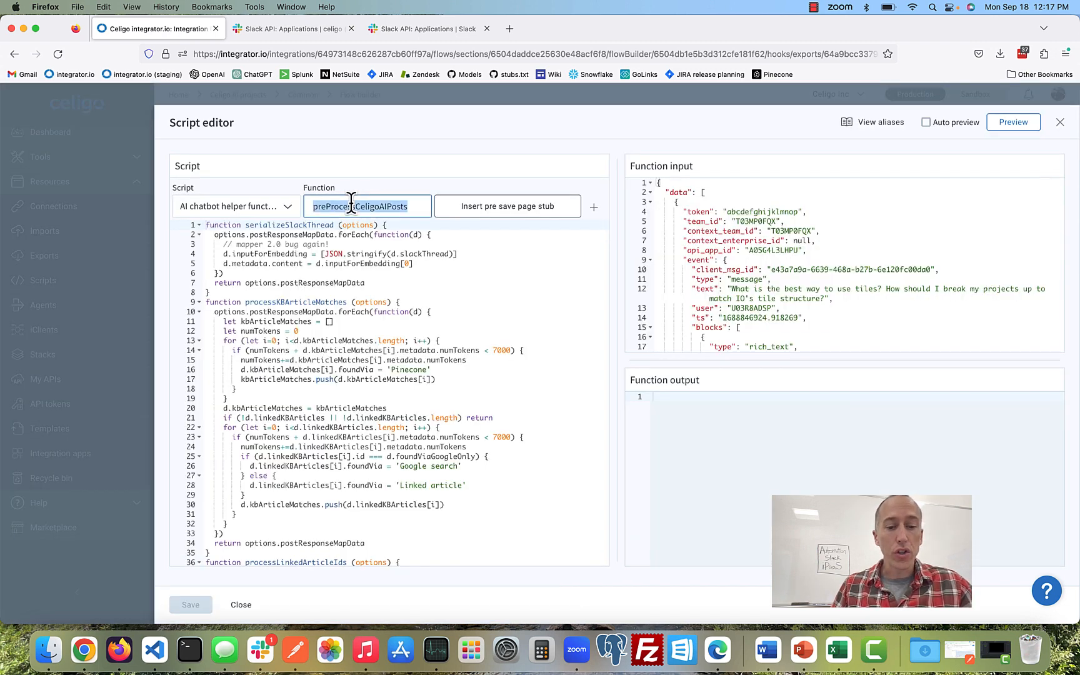
{"action": "left_click", "coordinate": [345, 385]}
{"action": "key", "text": "super+f"}
{"action": "key", "text": "super+v"}
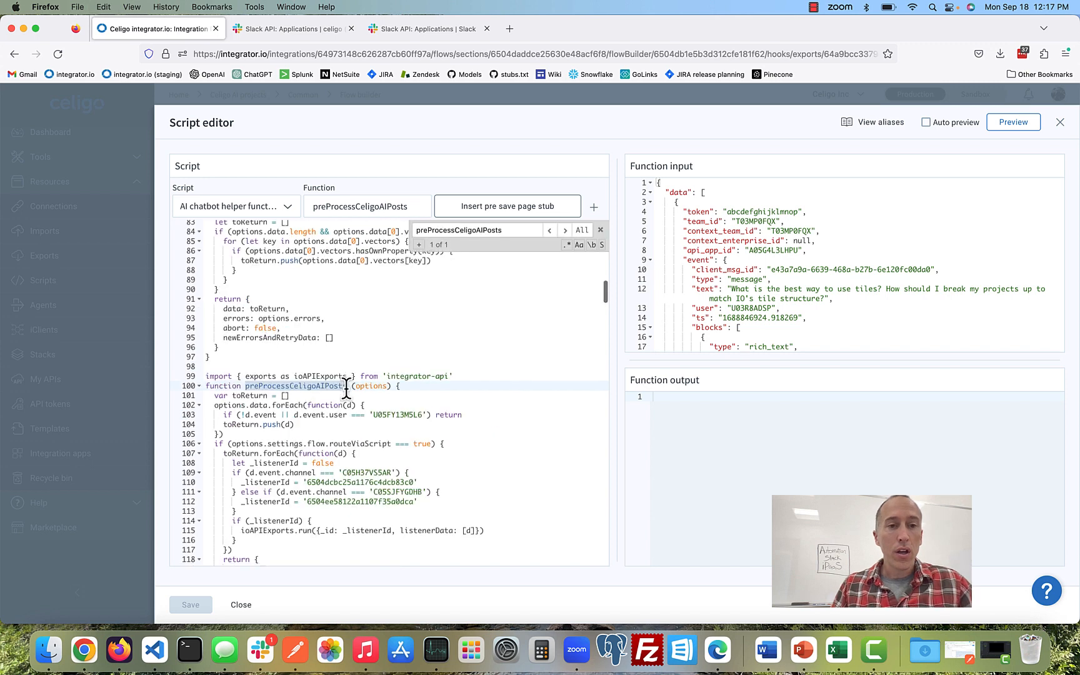
{"action": "scroll", "coordinate": [345, 386], "scroll_direction": "down", "scroll_amount": 3}
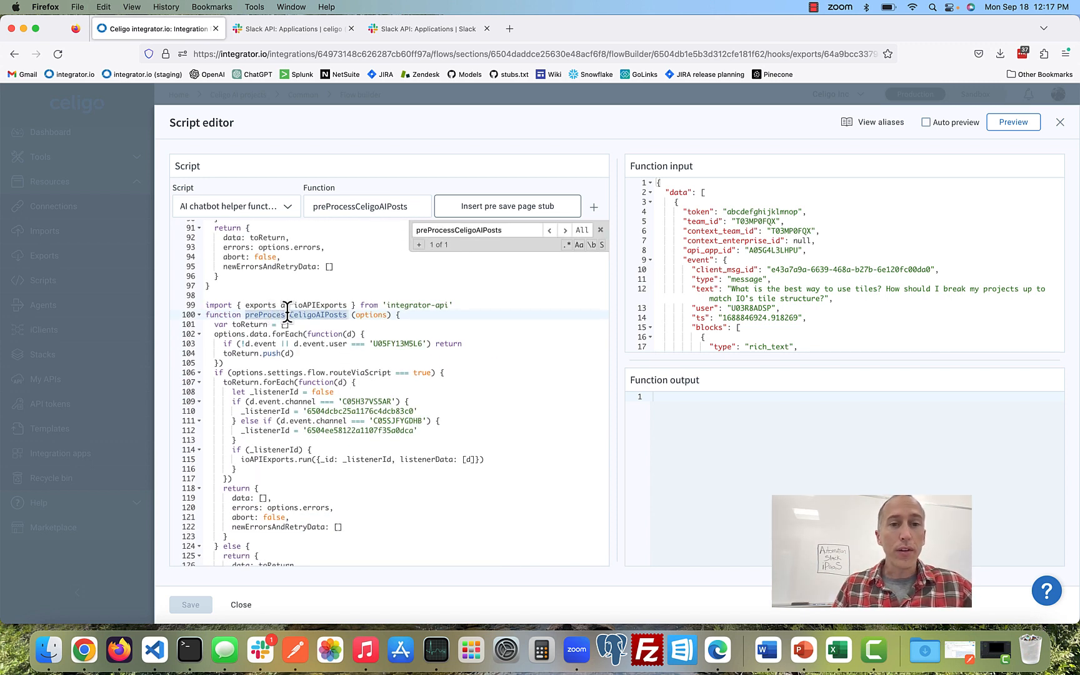
{"action": "scroll", "coordinate": [327, 313], "scroll_direction": "down", "scroll_amount": 1}
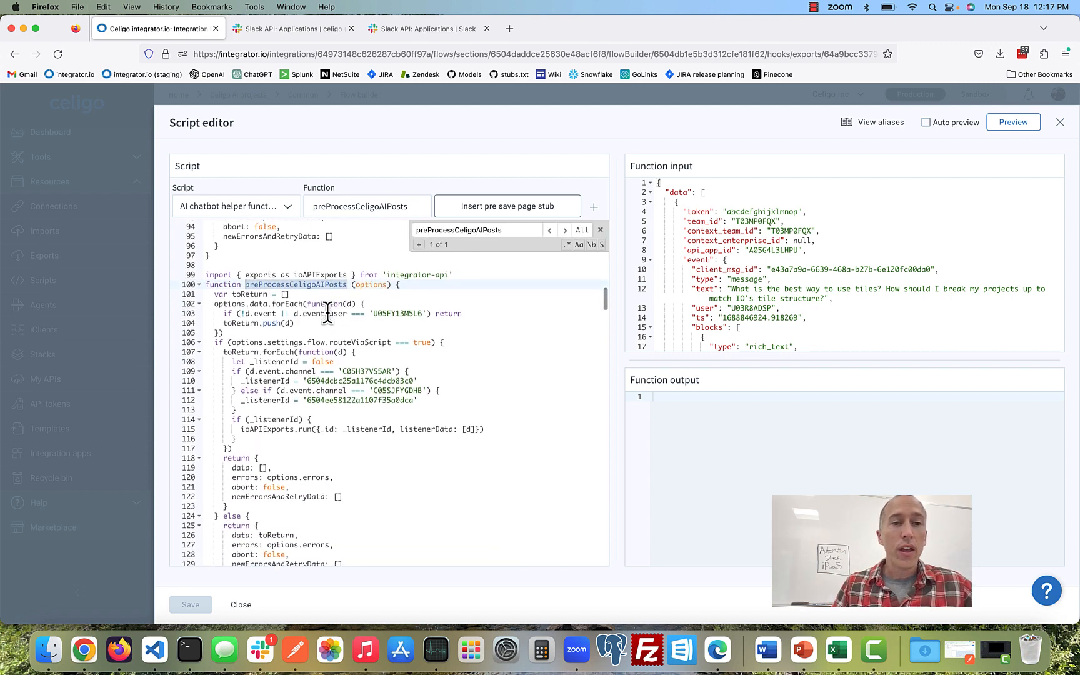
Examine the d.event and d.event.user check that filters posts at the start of preProcessCeligoAIPosts
{"action": "left_click", "coordinate": [404, 312]}
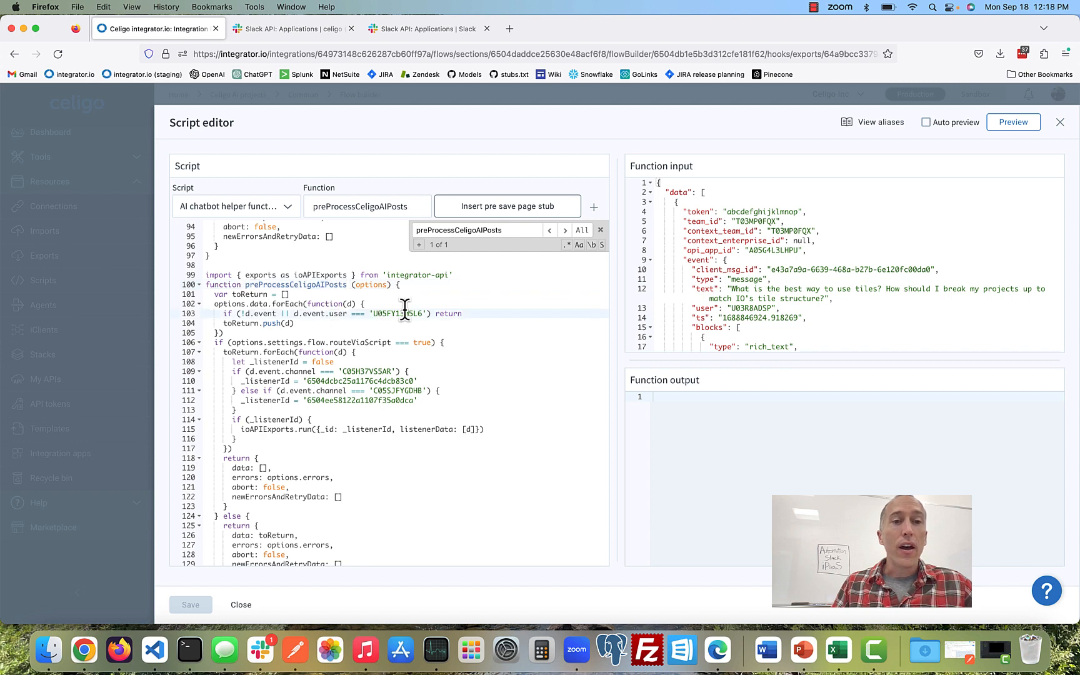
{"action": "double_click", "coordinate": [312, 313]}
{"action": "left_click", "coordinate": [258, 312]}
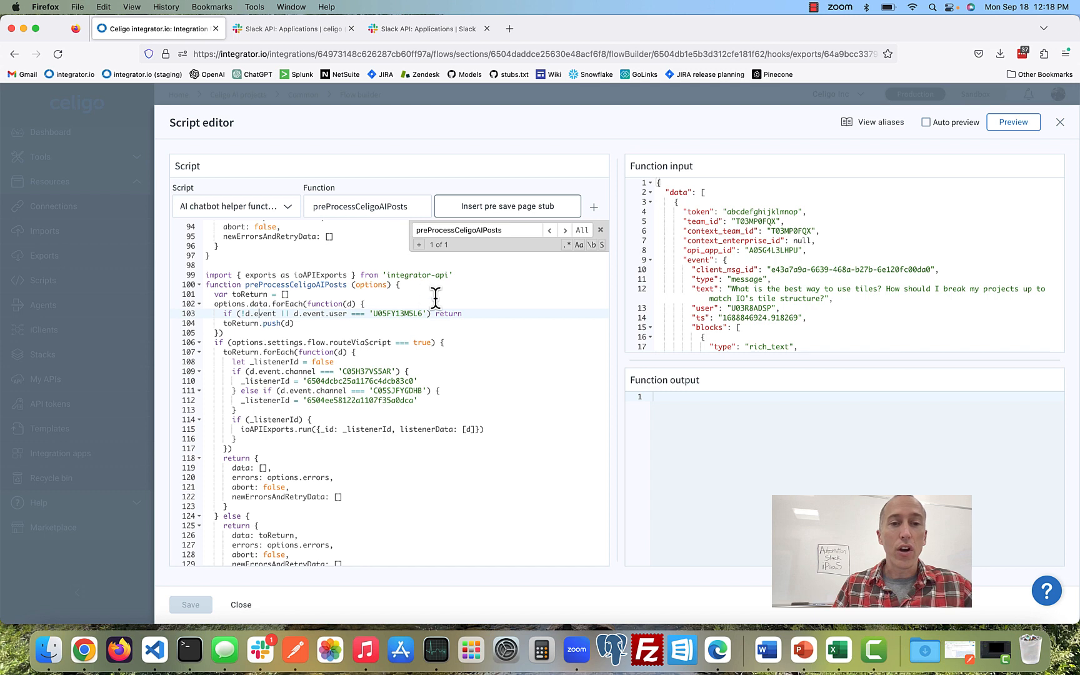
Examine the routeViaScript flow setting condition and the routing block it guards, closing the script search
{"action": "scroll", "coordinate": [436, 297], "scroll_direction": "down", "scroll_amount": 1}
{"action": "scroll", "coordinate": [436, 297], "scroll_direction": "down", "scroll_amount": 5}
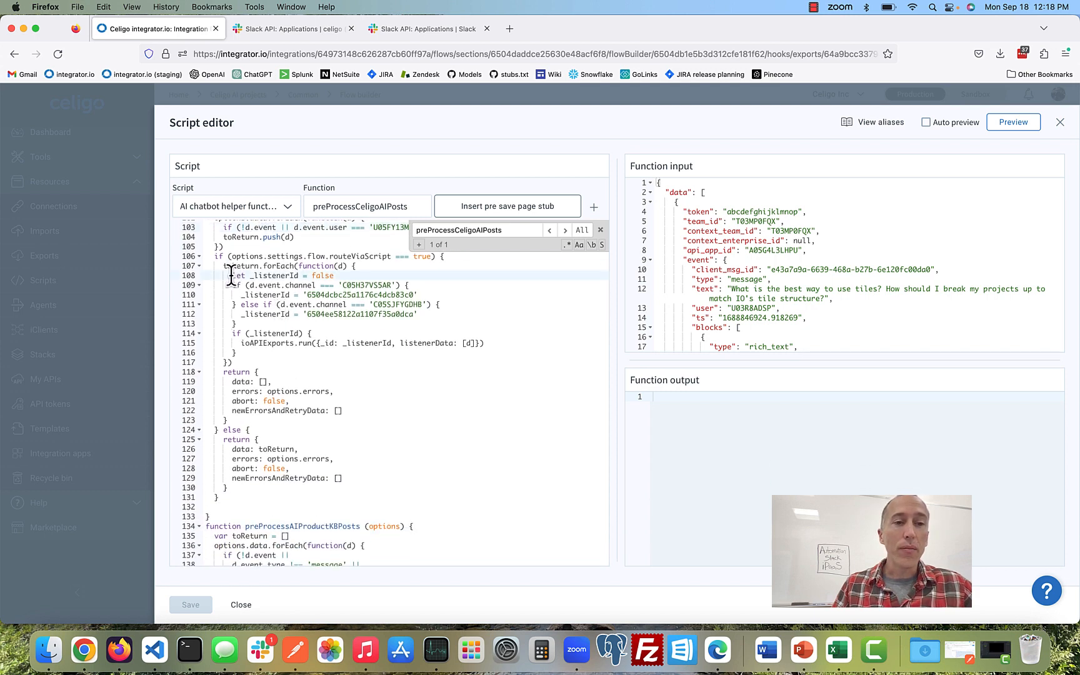
{"action": "left_click_drag", "start_coordinate": [232, 276], "coordinate": [270, 354]}
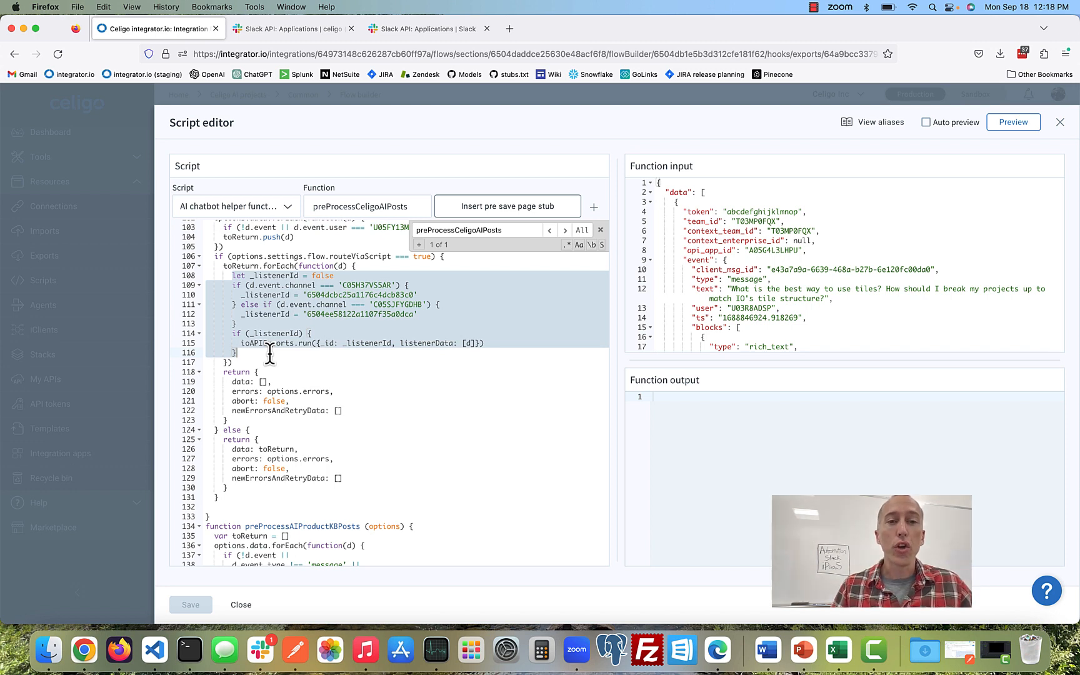
{"action": "left_click", "coordinate": [319, 255]}
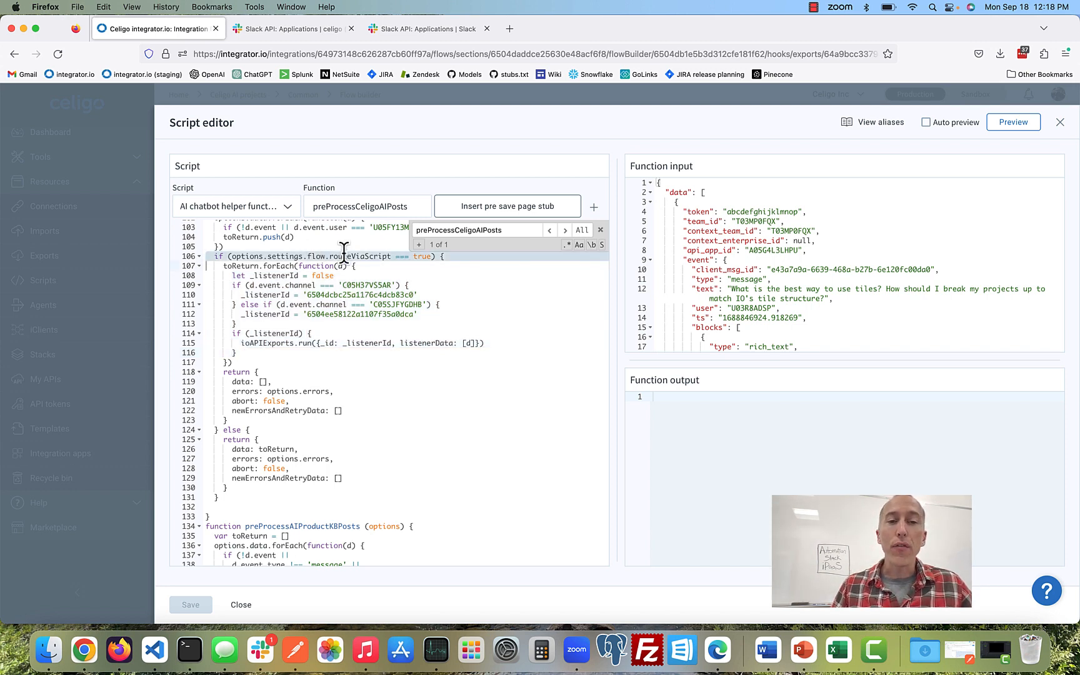
{"action": "double_click", "coordinate": [344, 251]}
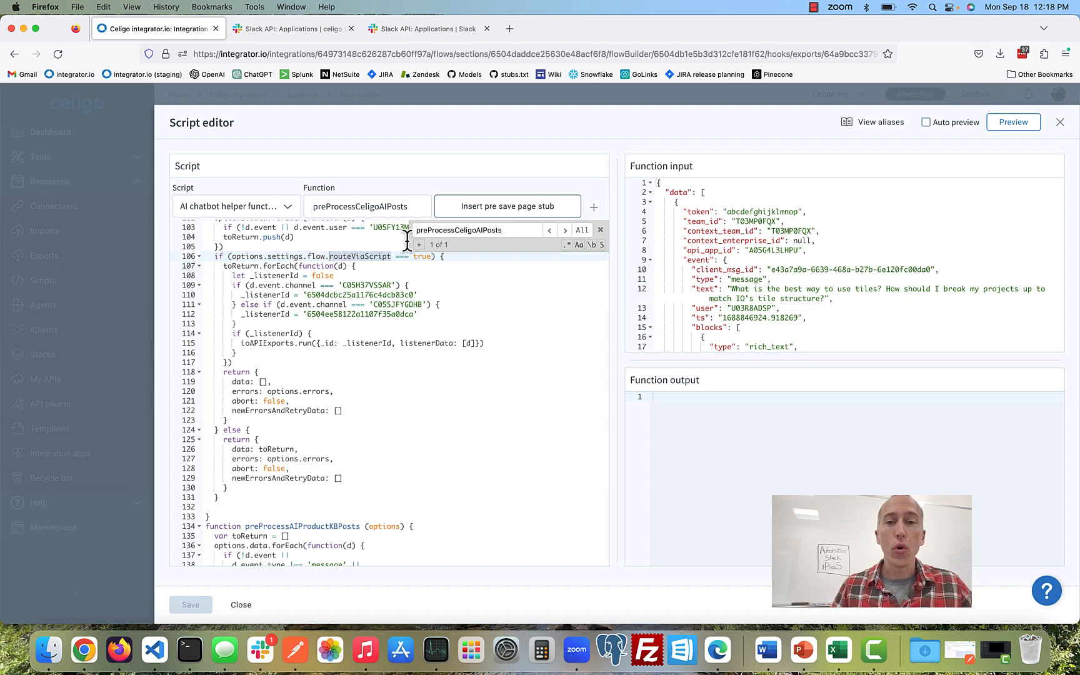
{"action": "left_click", "coordinate": [600, 229]}
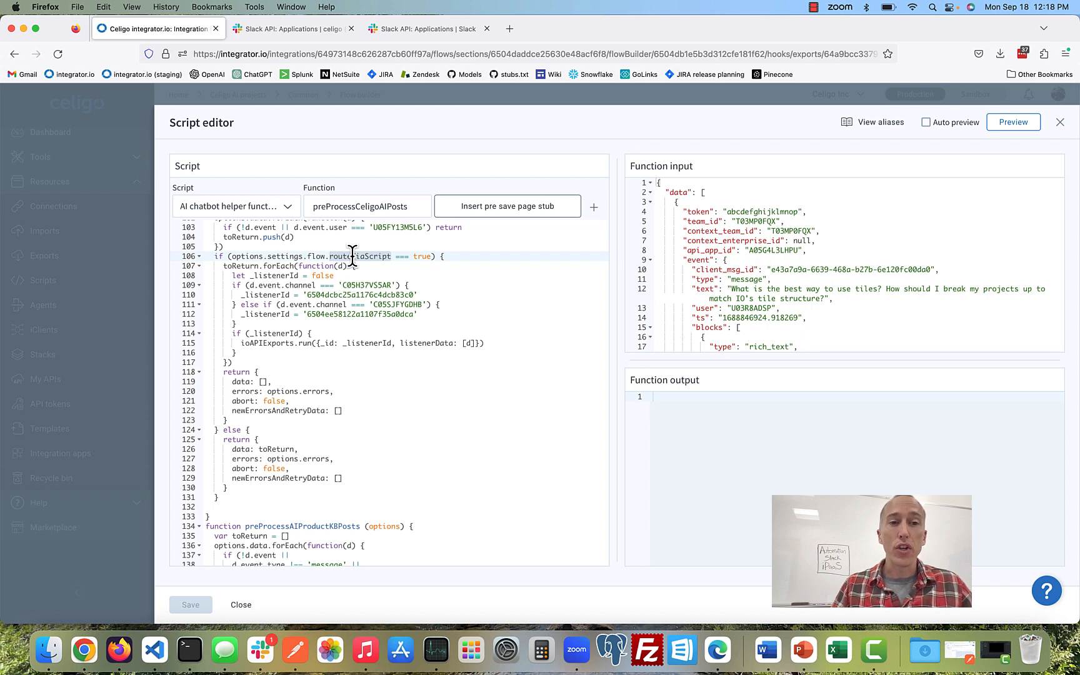
{"action": "double_click", "coordinate": [268, 253]}
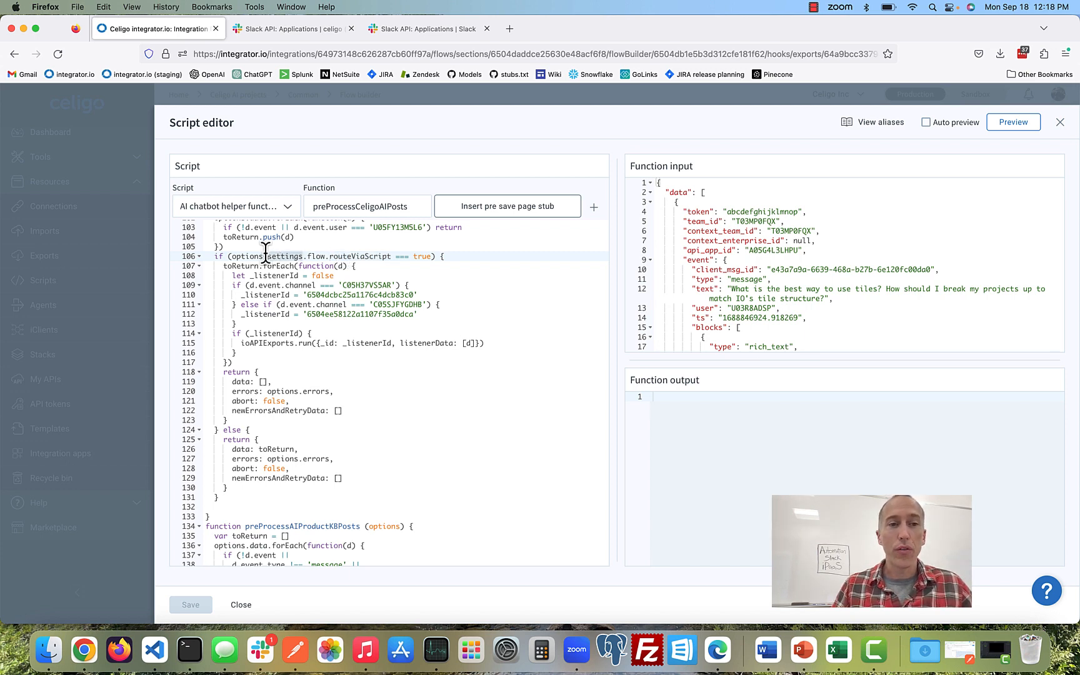
{"action": "left_click_drag", "start_coordinate": [213, 256], "coordinate": [305, 255]}
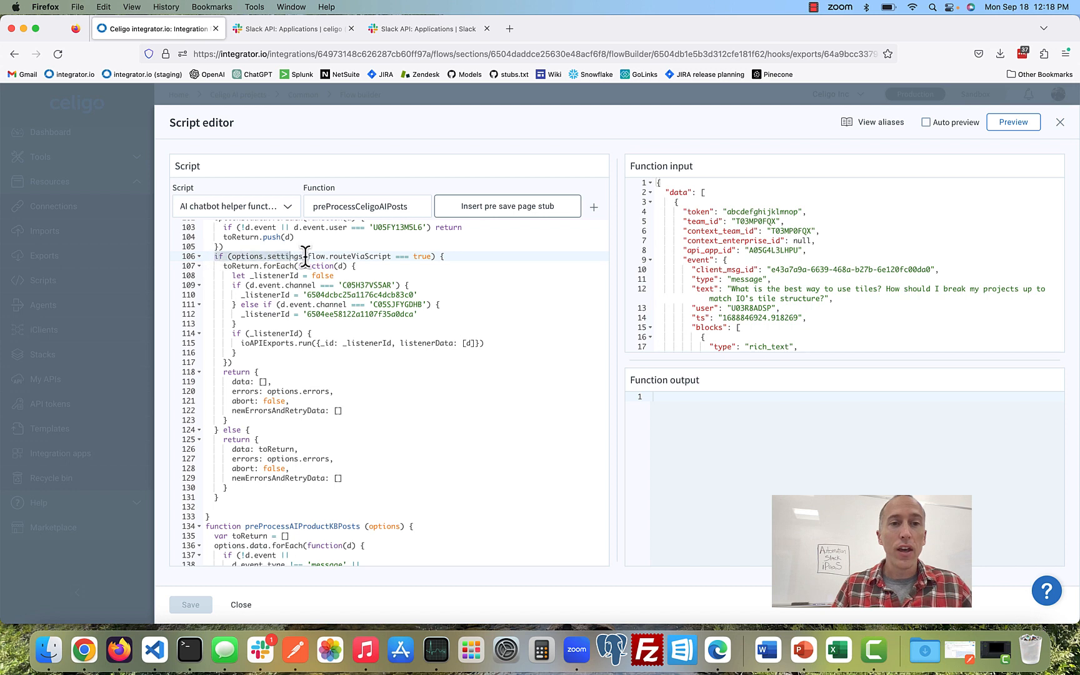
{"action": "left_click", "coordinate": [324, 256]}
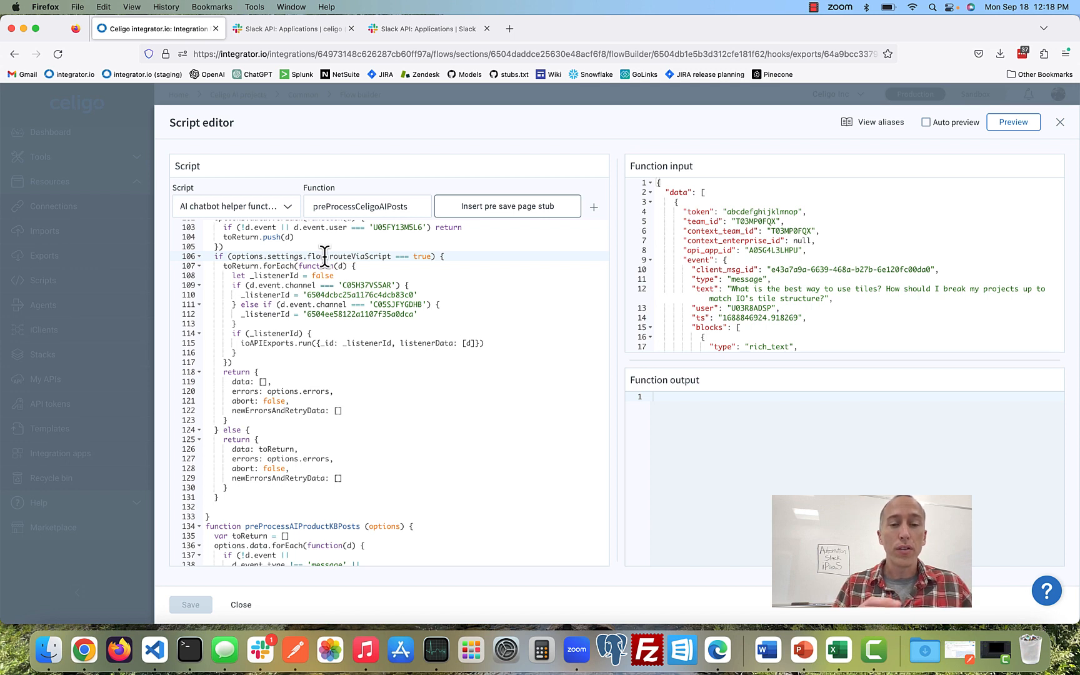
{"action": "double_click", "coordinate": [351, 255]}
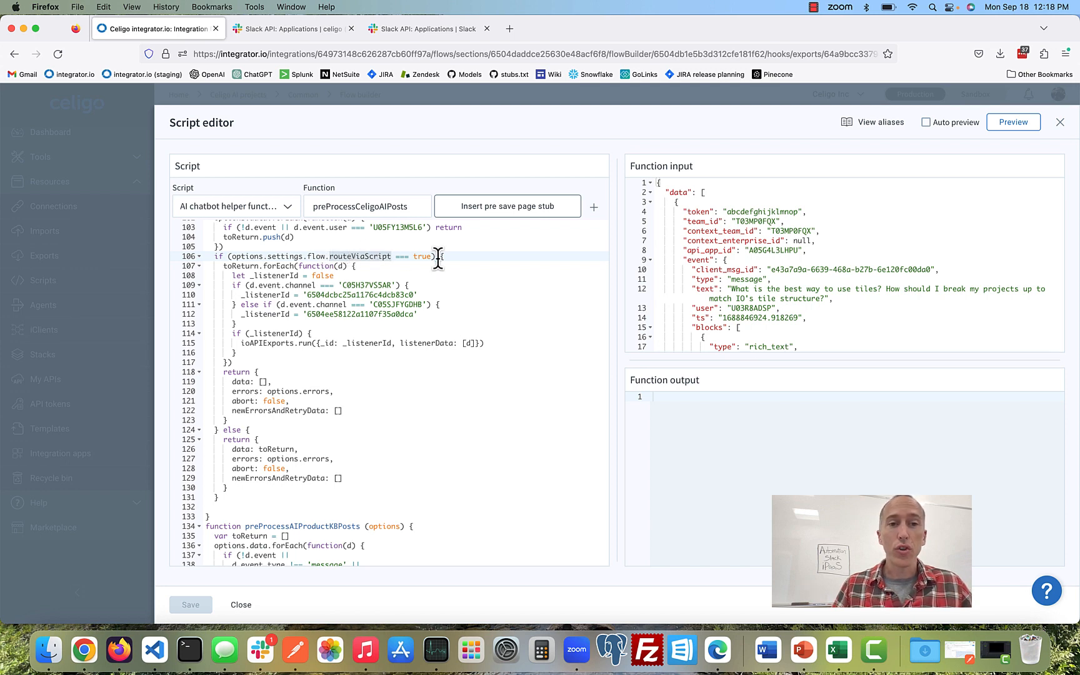
Examine the branches that match each Slack channel ID and assign the corresponding _listenerId
{"action": "left_click", "coordinate": [357, 265]}
{"action": "scroll", "coordinate": [313, 292], "scroll_direction": "down", "scroll_amount": 2}
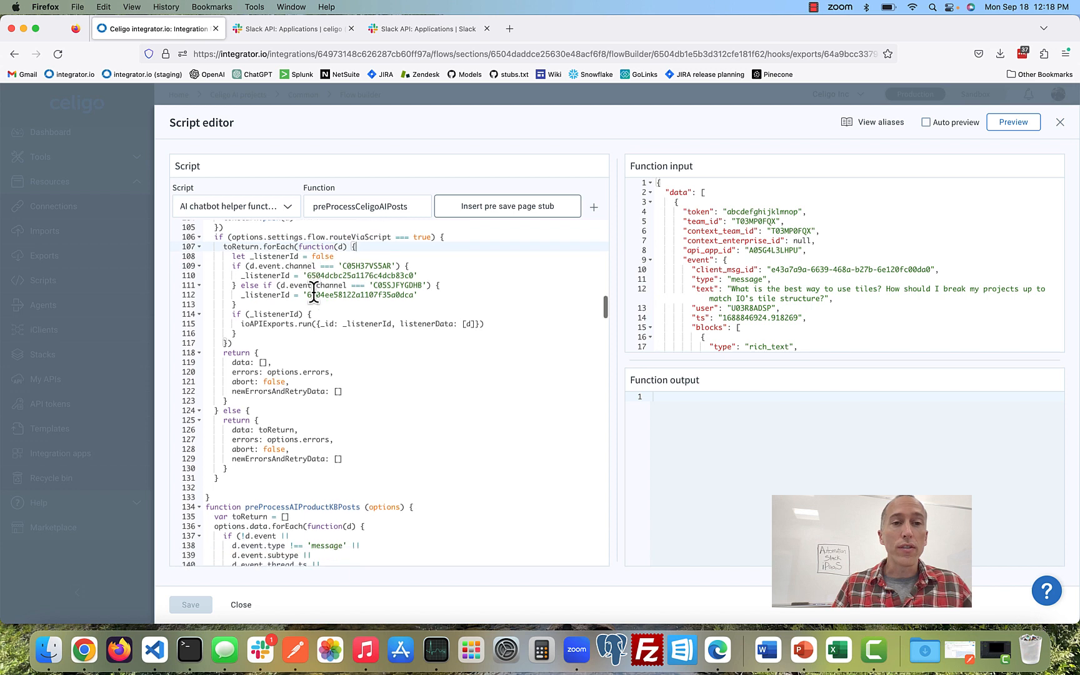
{"action": "scroll", "coordinate": [314, 292], "scroll_direction": "up", "scroll_amount": 1}
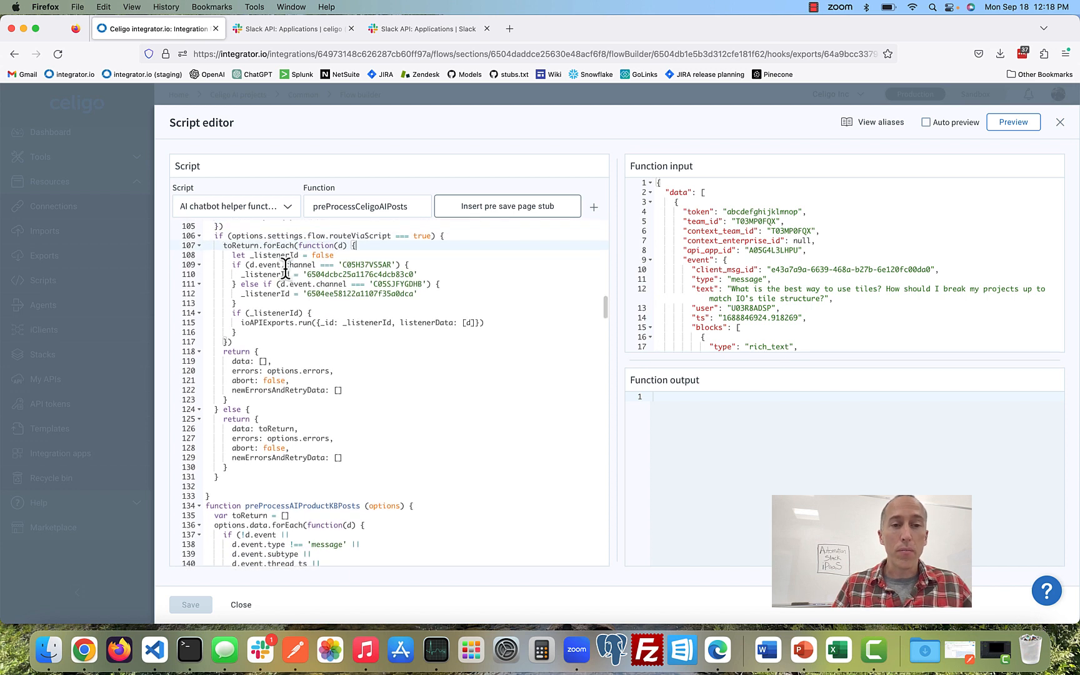
{"action": "double_click", "coordinate": [347, 265]}
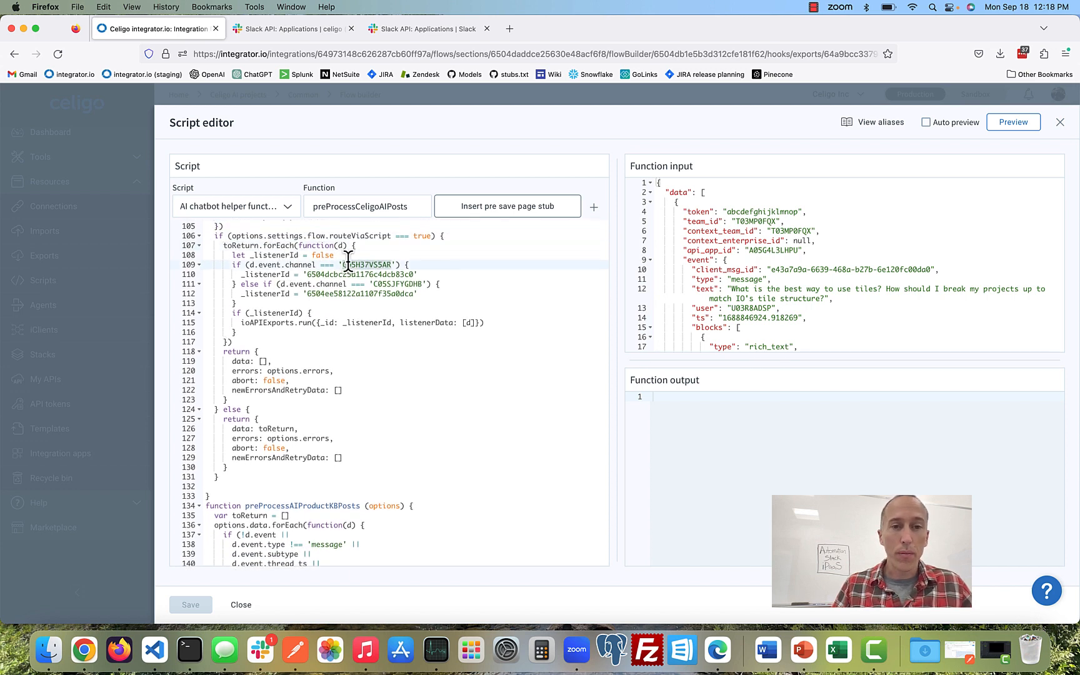
{"action": "double_click", "coordinate": [352, 281]}
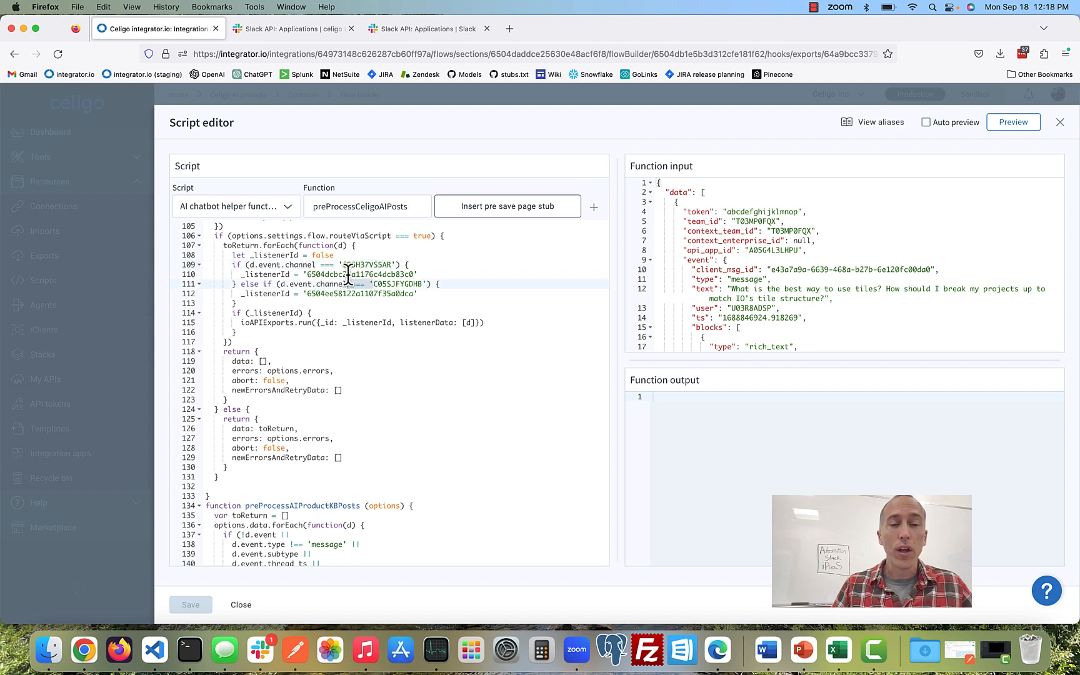
{"action": "double_click", "coordinate": [349, 275]}
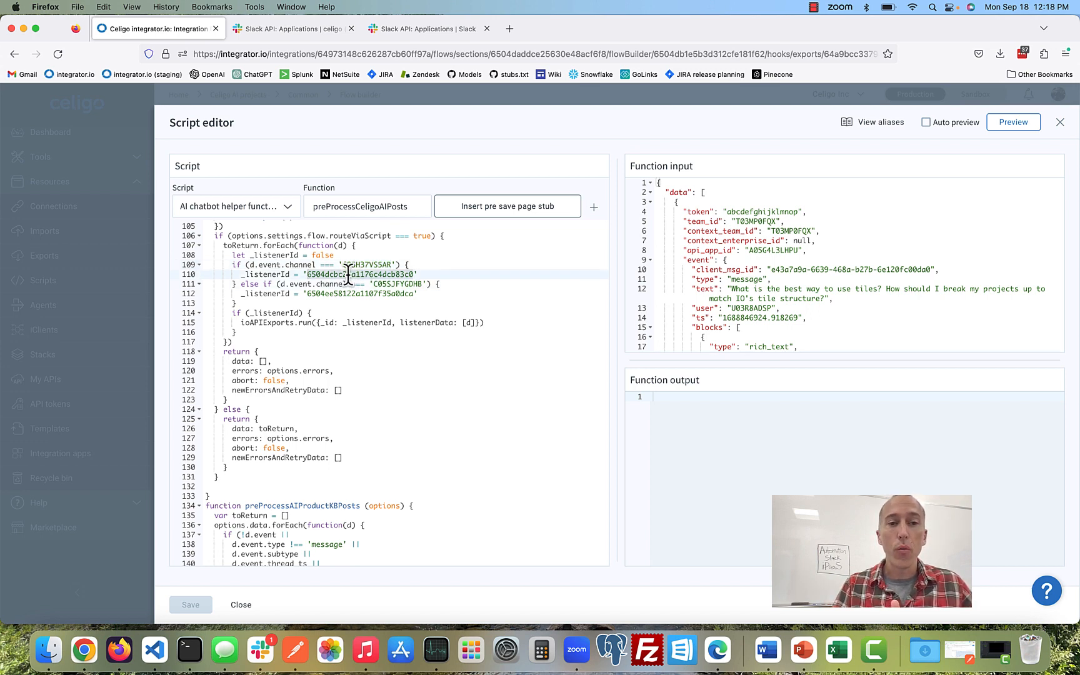
{"action": "double_click", "coordinate": [386, 281]}
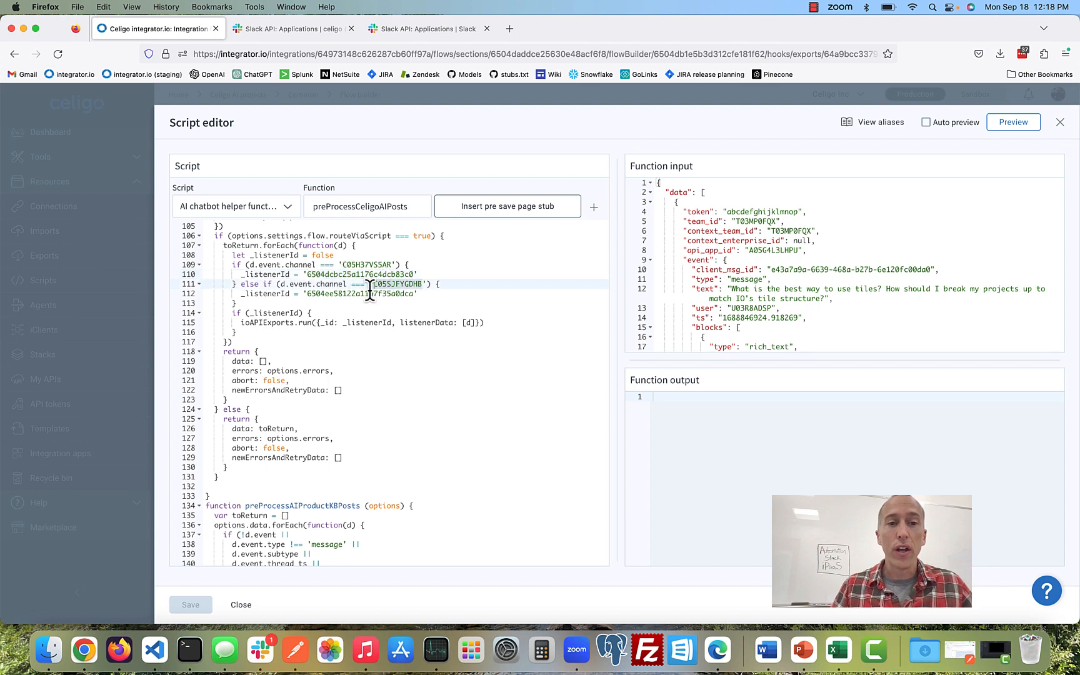
{"action": "left_click", "coordinate": [363, 294]}
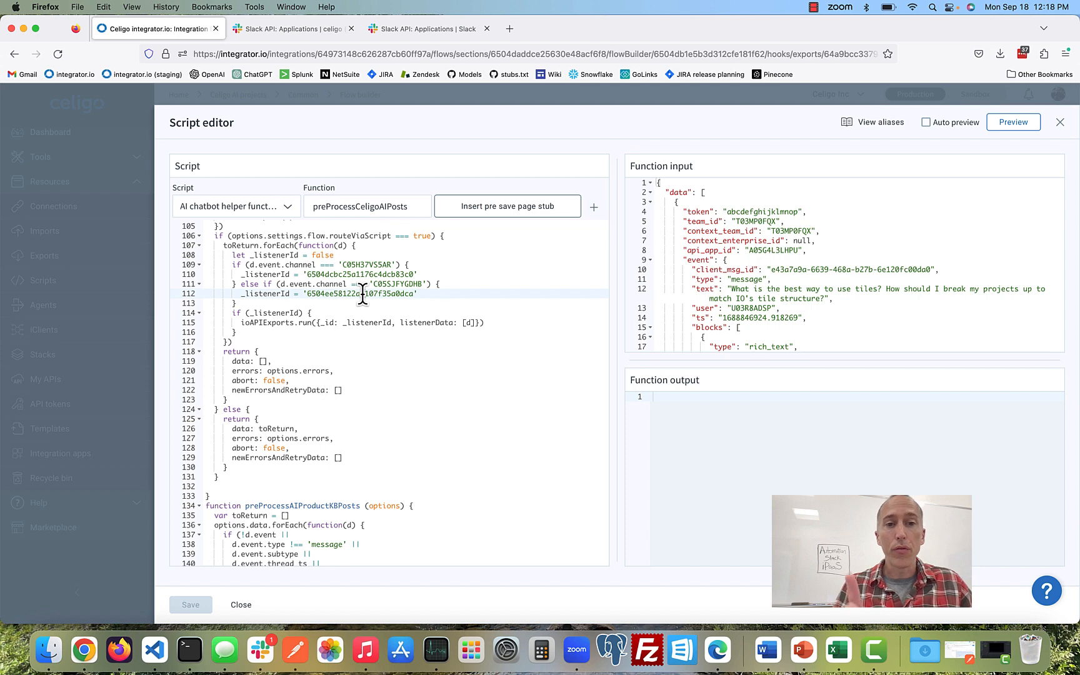
Examine the ioAPIExports.run call for the matched listener and highlight its import line from 'integrator-api'
{"action": "left_click", "coordinate": [332, 312]}
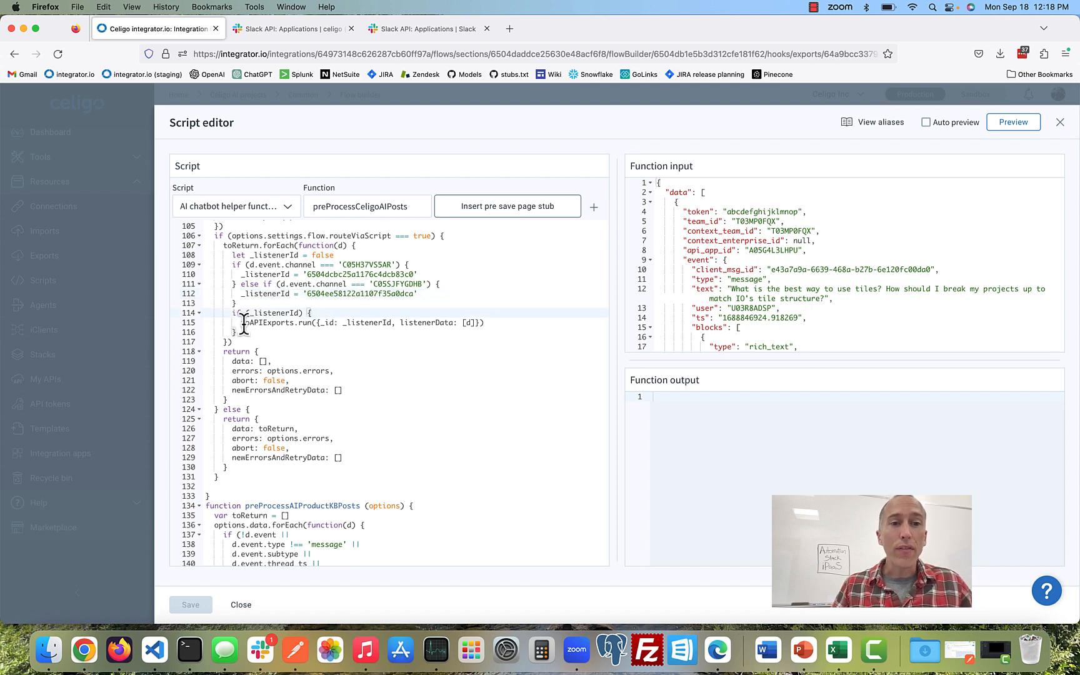
{"action": "left_click", "coordinate": [241, 322]}
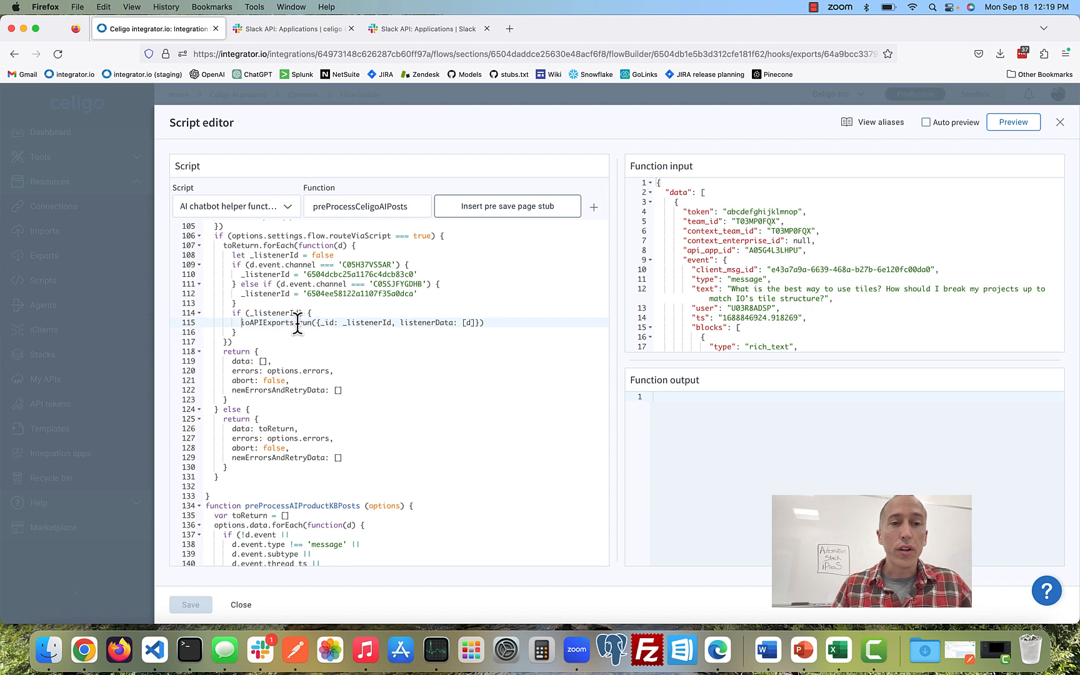
{"action": "scroll", "coordinate": [285, 324], "scroll_direction": "up", "scroll_amount": 2}
{"action": "scroll", "coordinate": [279, 323], "scroll_direction": "up", "scroll_amount": 5}
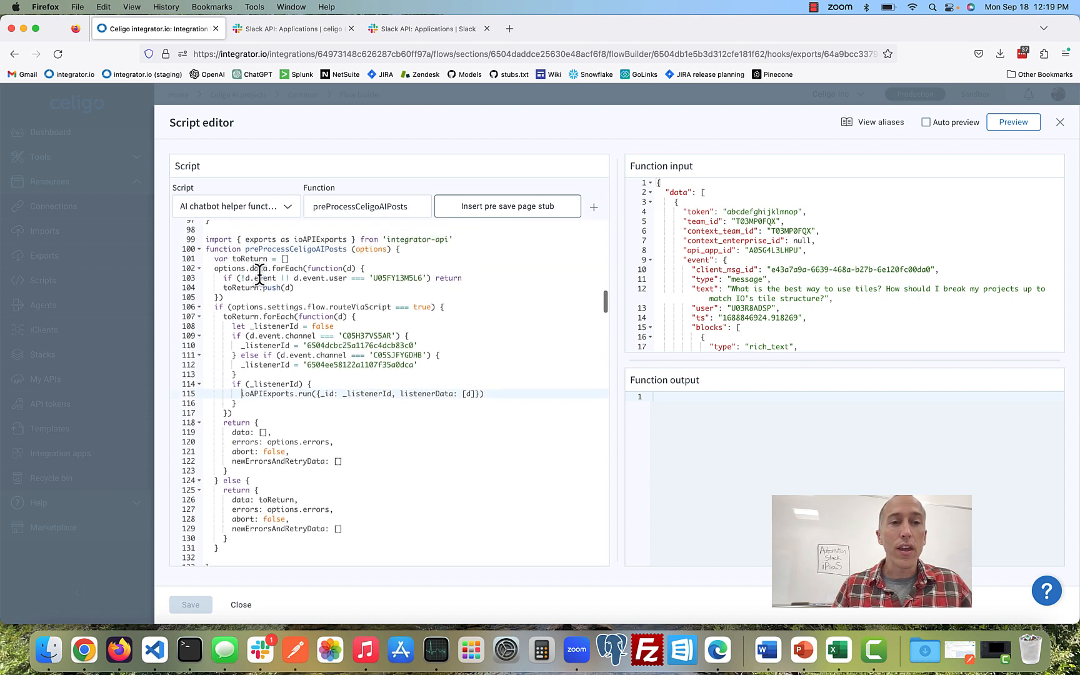
{"action": "triple_click", "coordinate": [261, 247]}
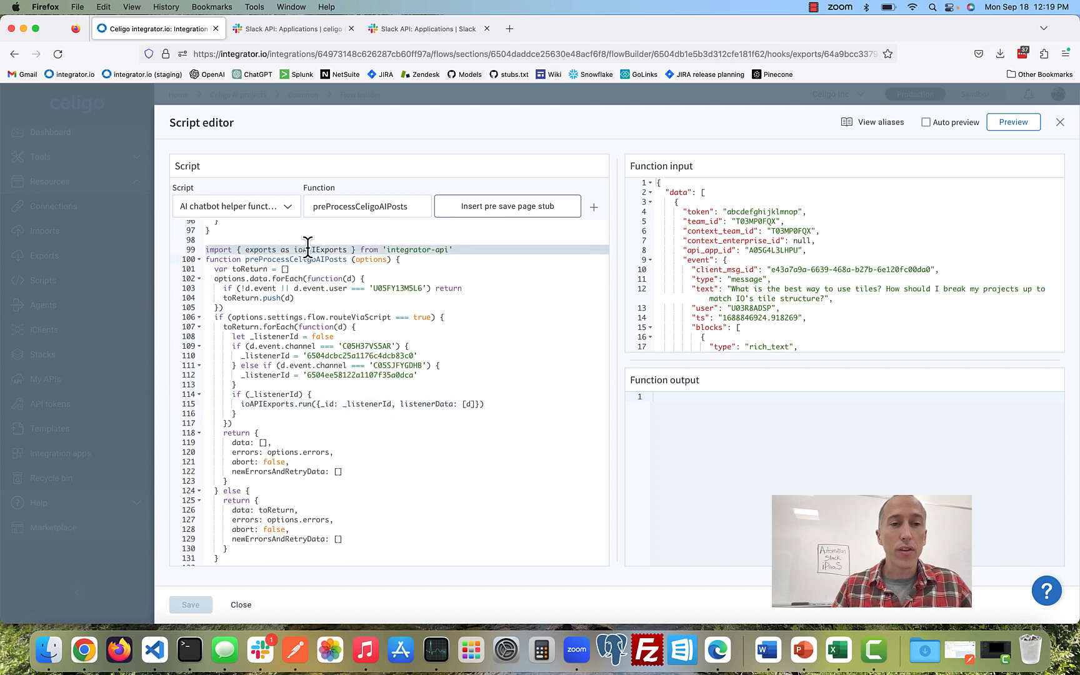
Examine the ioAPIExports alias in the import line and the _id and listenerData arguments of its run call
{"action": "double_click", "coordinate": [261, 250]}
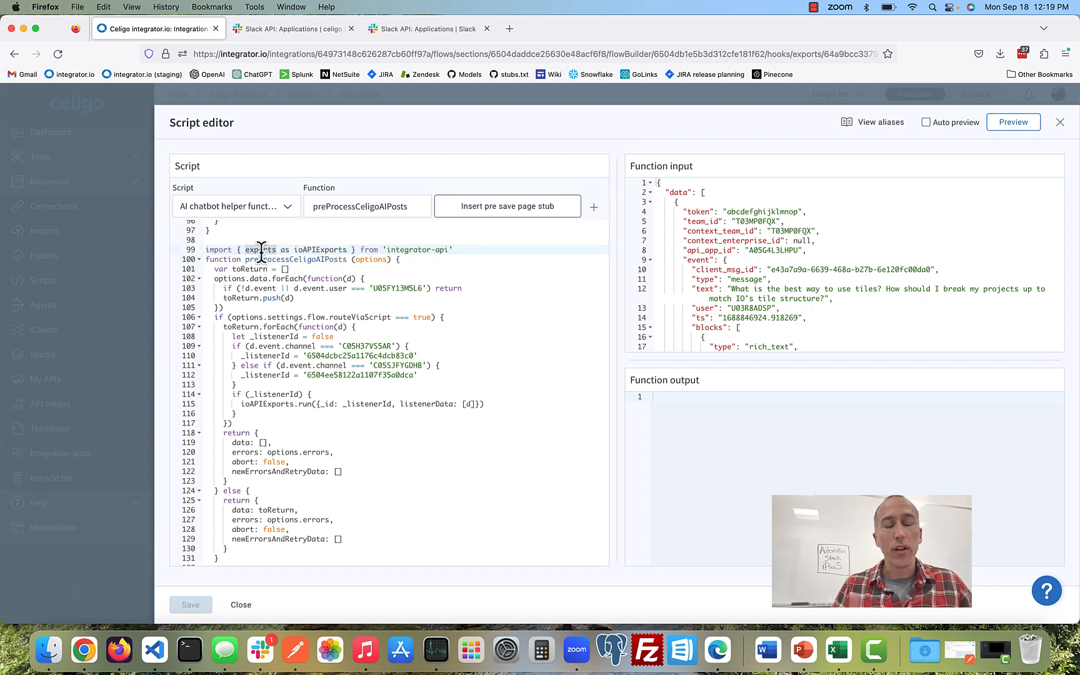
{"action": "double_click", "coordinate": [319, 250]}
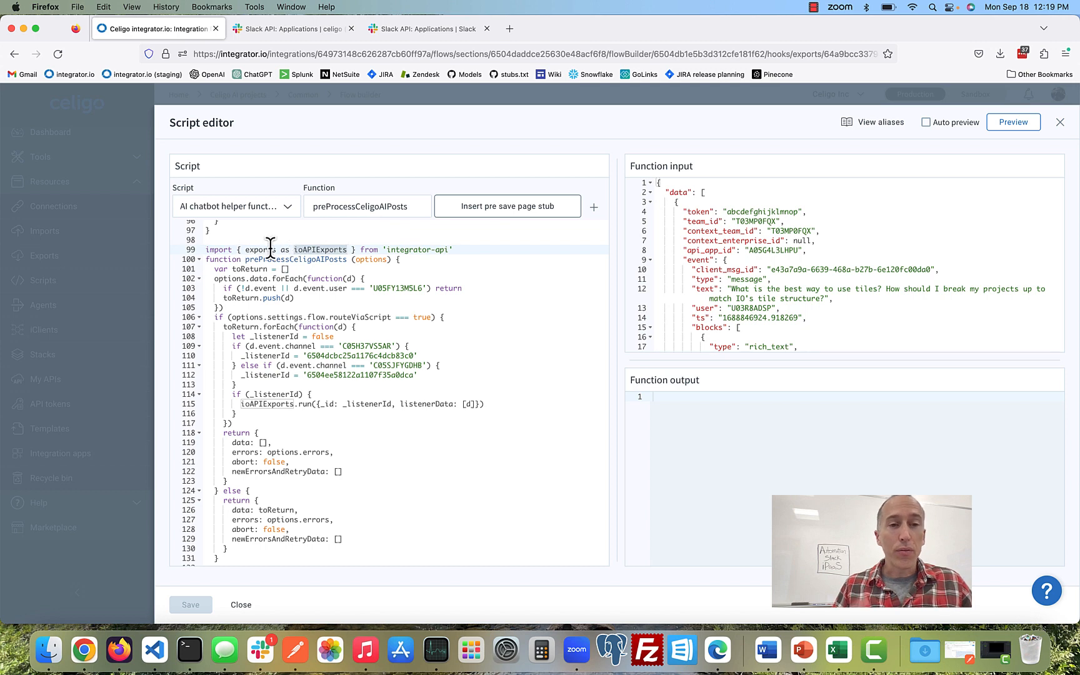
{"action": "scroll", "coordinate": [321, 342], "scroll_direction": "down", "scroll_amount": 1}
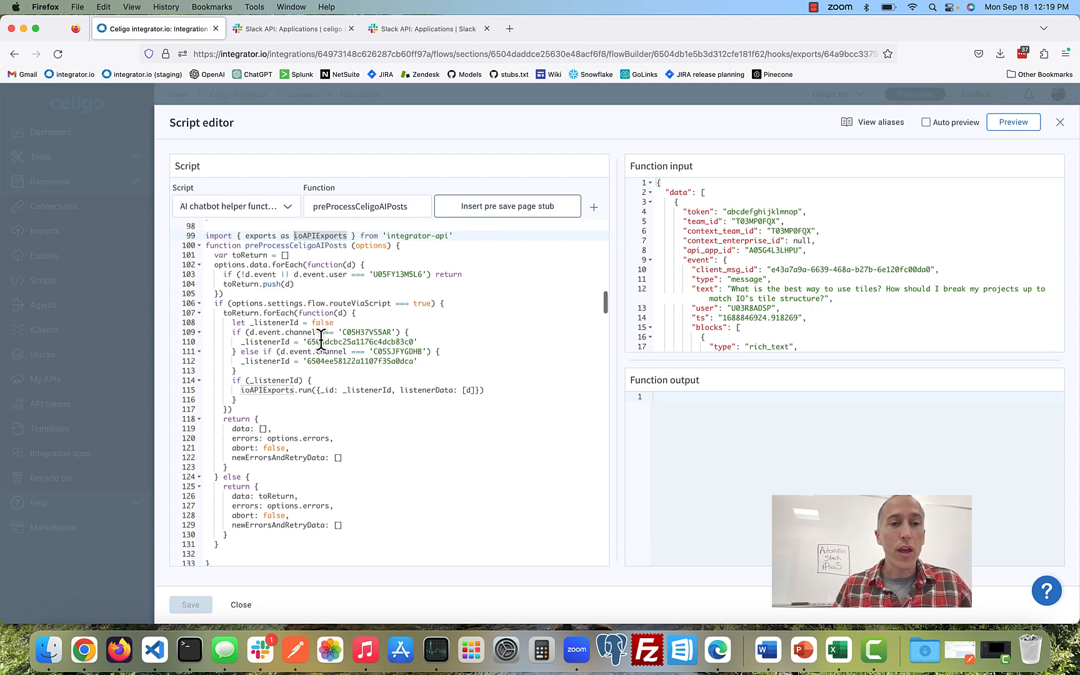
{"action": "left_click", "coordinate": [310, 389]}
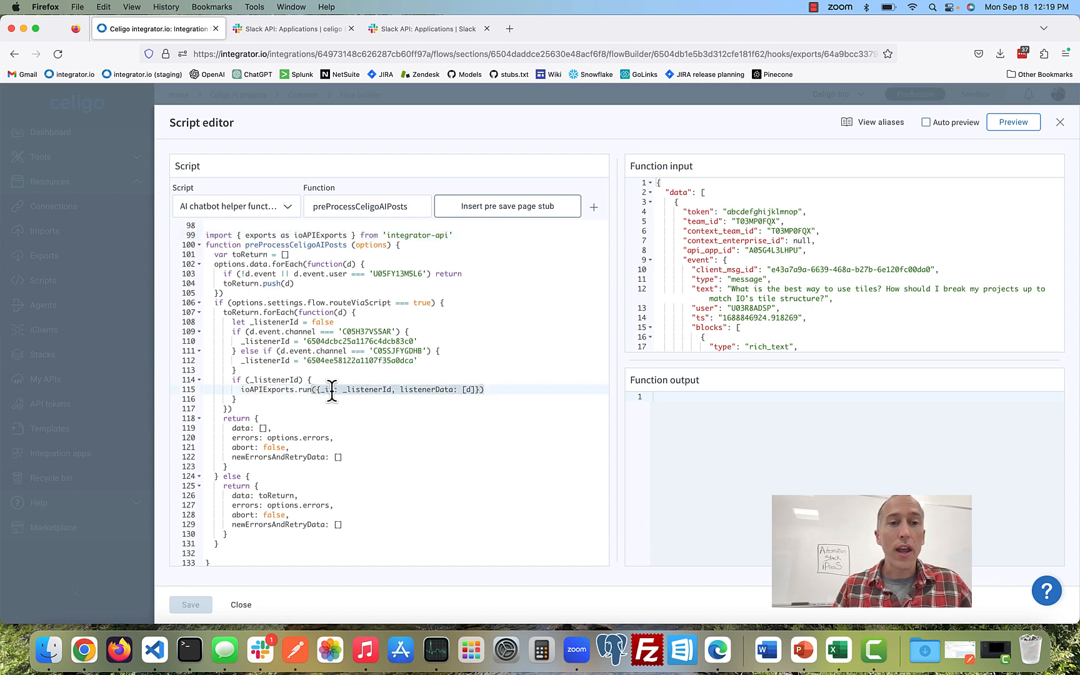
{"action": "double_click", "coordinate": [367, 389]}
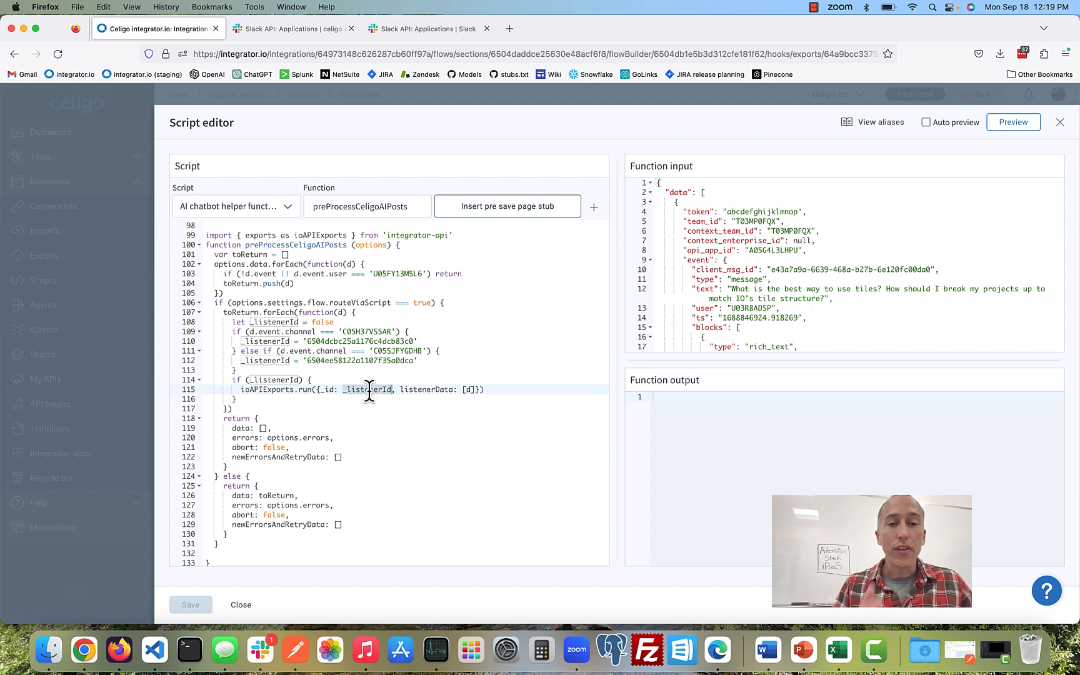
{"action": "double_click", "coordinate": [427, 390]}
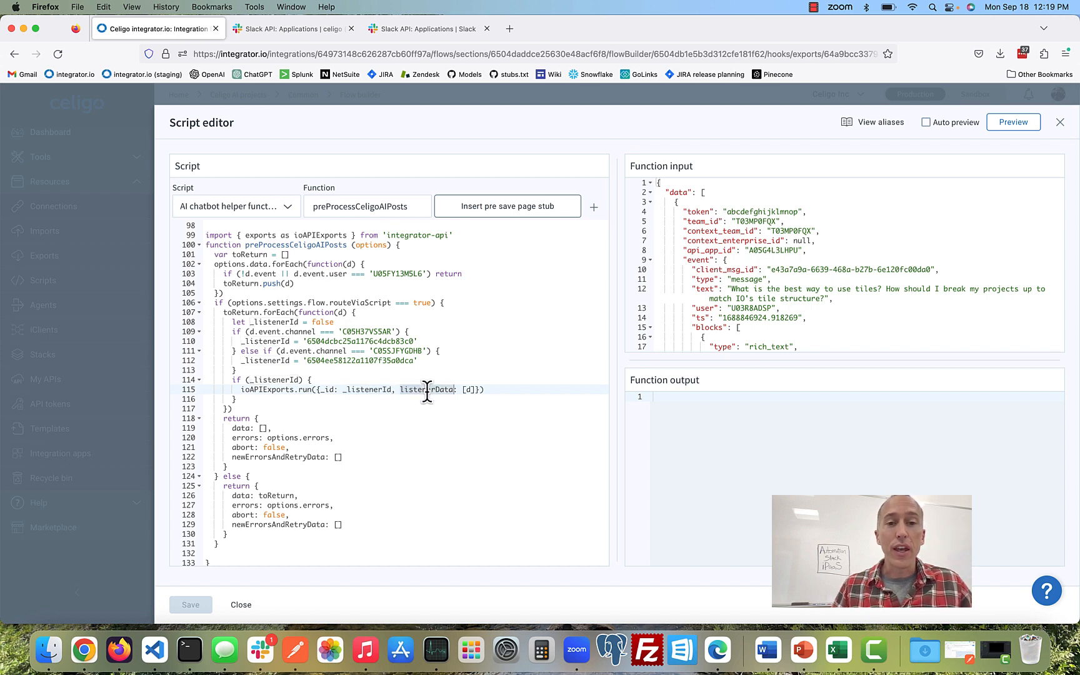
{"action": "left_click", "coordinate": [485, 389]}
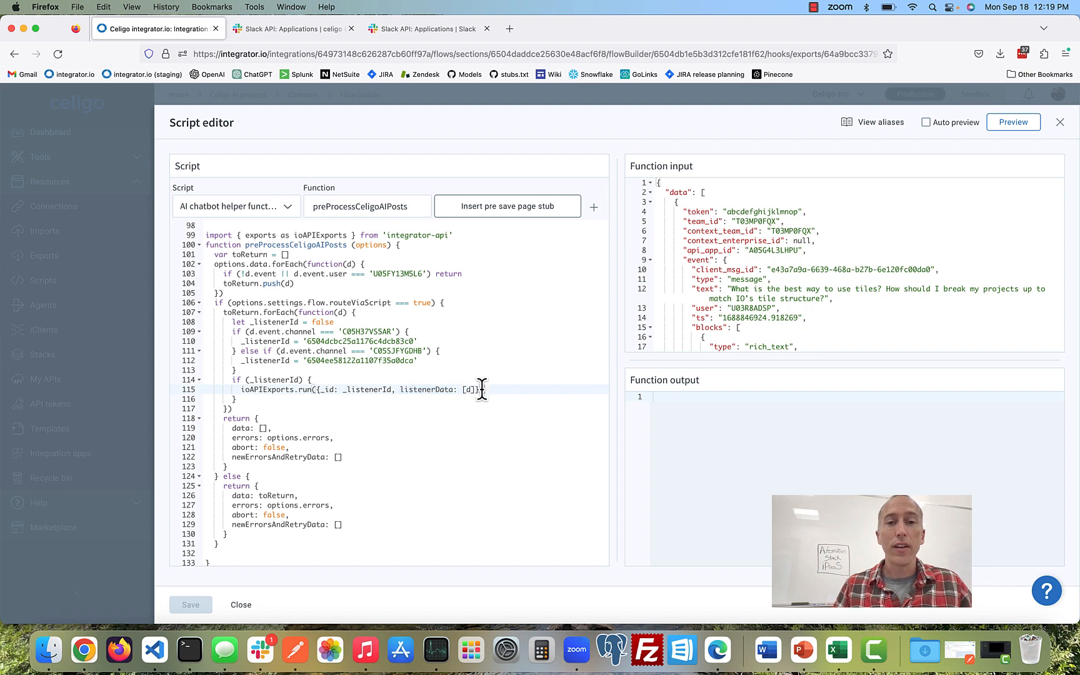
{"action": "double_click", "coordinate": [301, 390]}
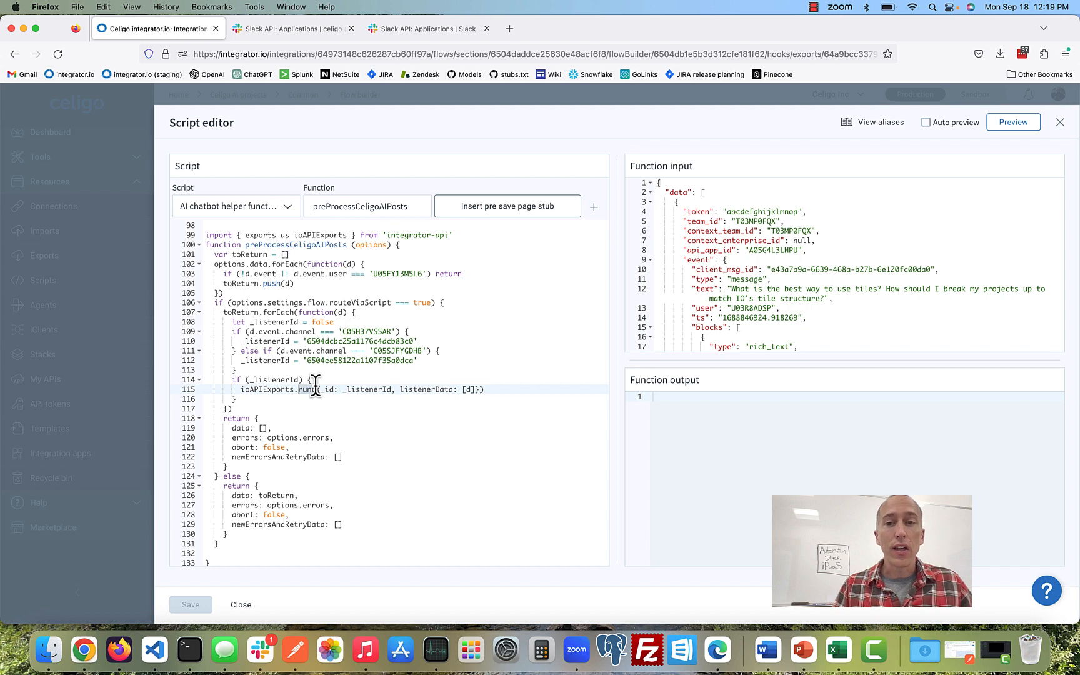
{"action": "left_click", "coordinate": [357, 387]}
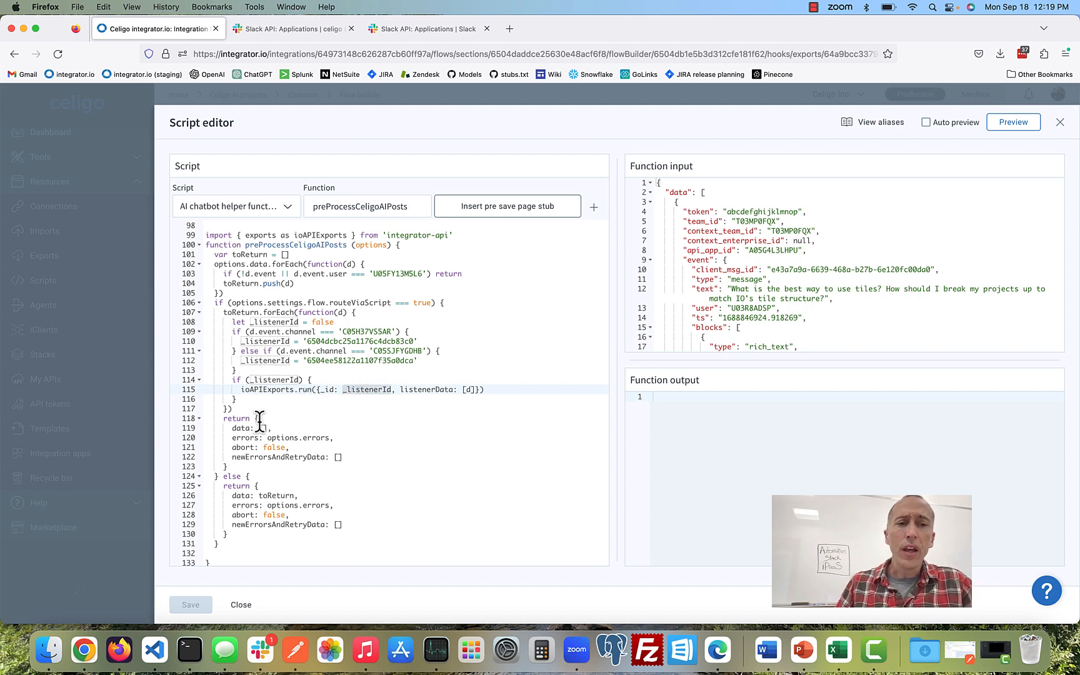
Compare the data value returned after script routing with the one in the else branch, and close the script editor and hooks
{"action": "scroll", "coordinate": [290, 437], "scroll_direction": "down", "scroll_amount": 1}
{"action": "left_click_drag", "start_coordinate": [273, 416], "coordinate": [231, 415]}
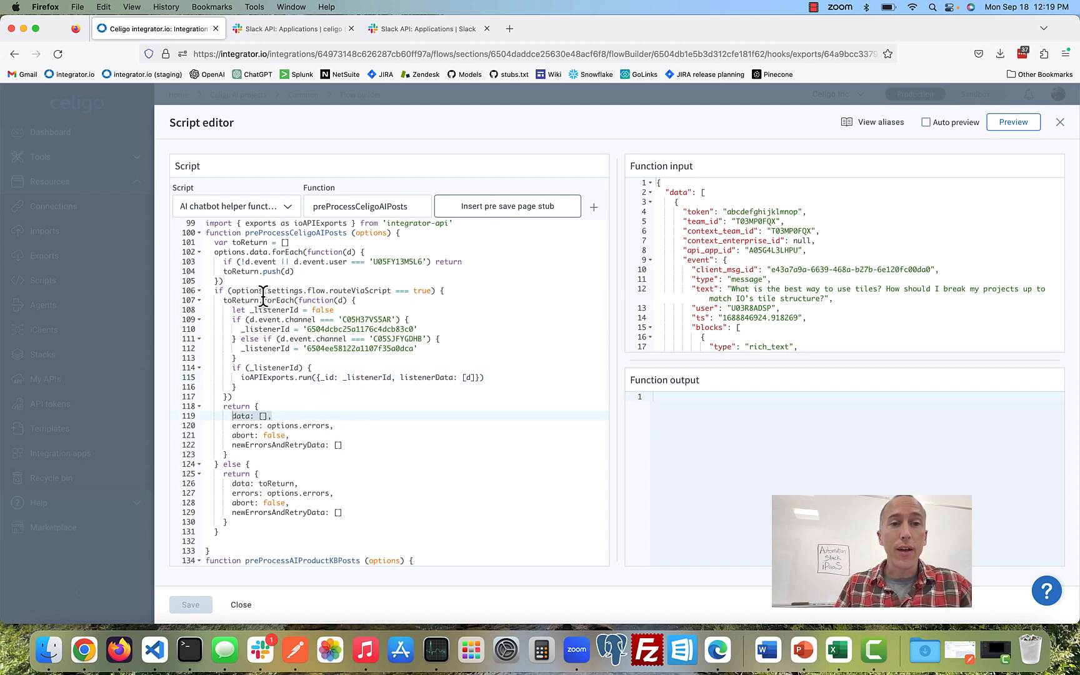
{"action": "left_click", "coordinate": [231, 416]}
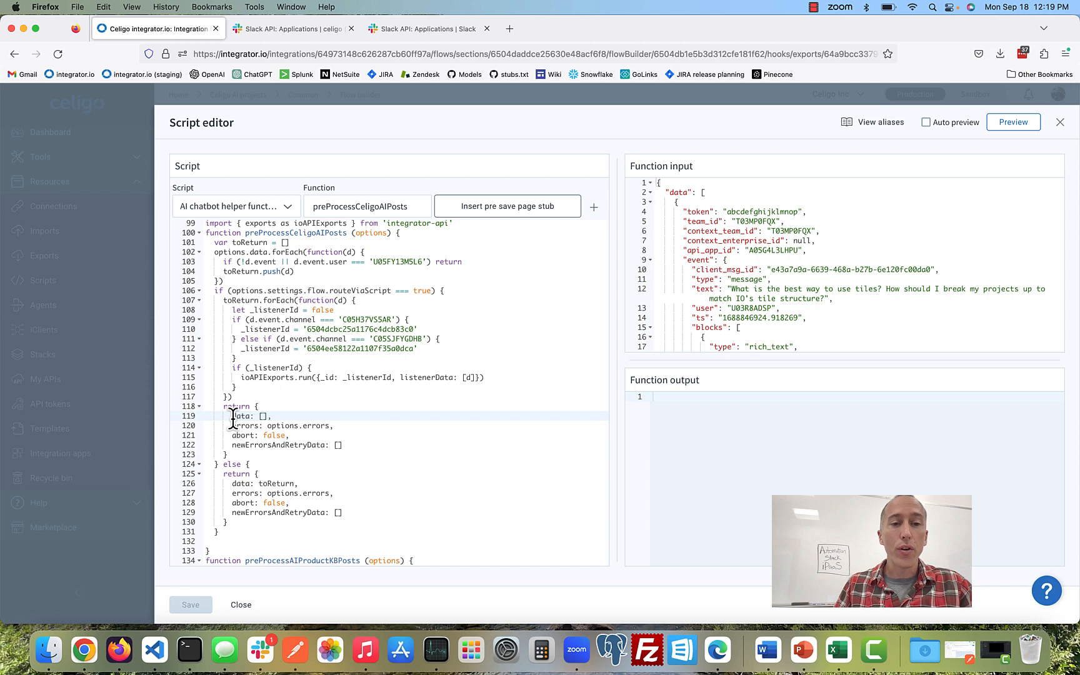
{"action": "left_click", "coordinate": [277, 412]}
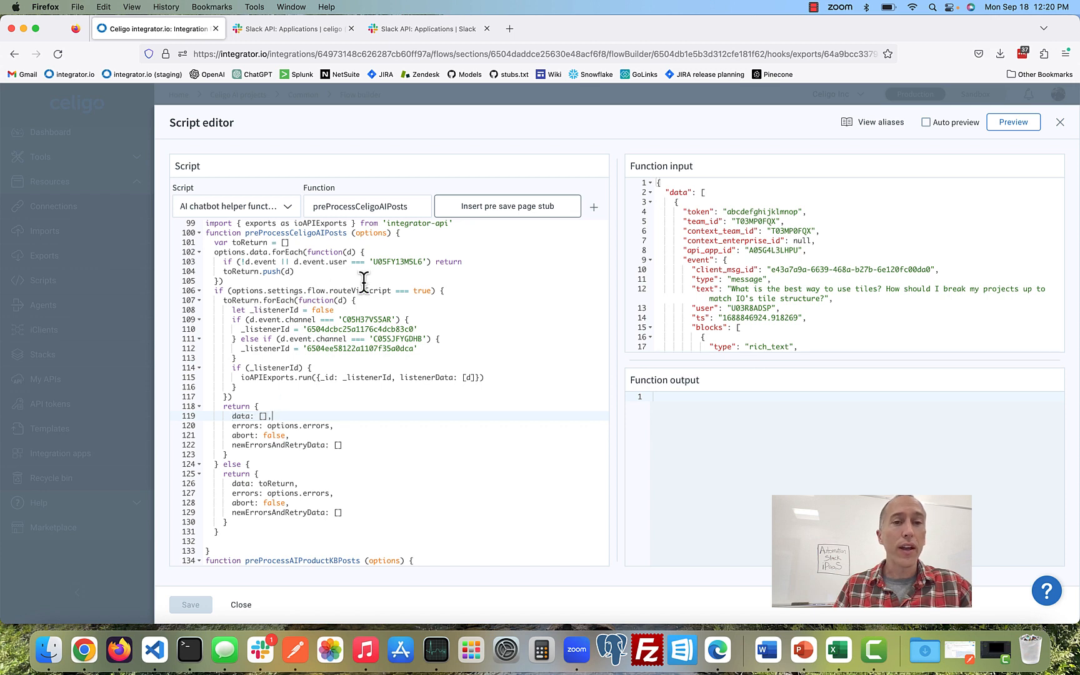
{"action": "double_click", "coordinate": [273, 483]}
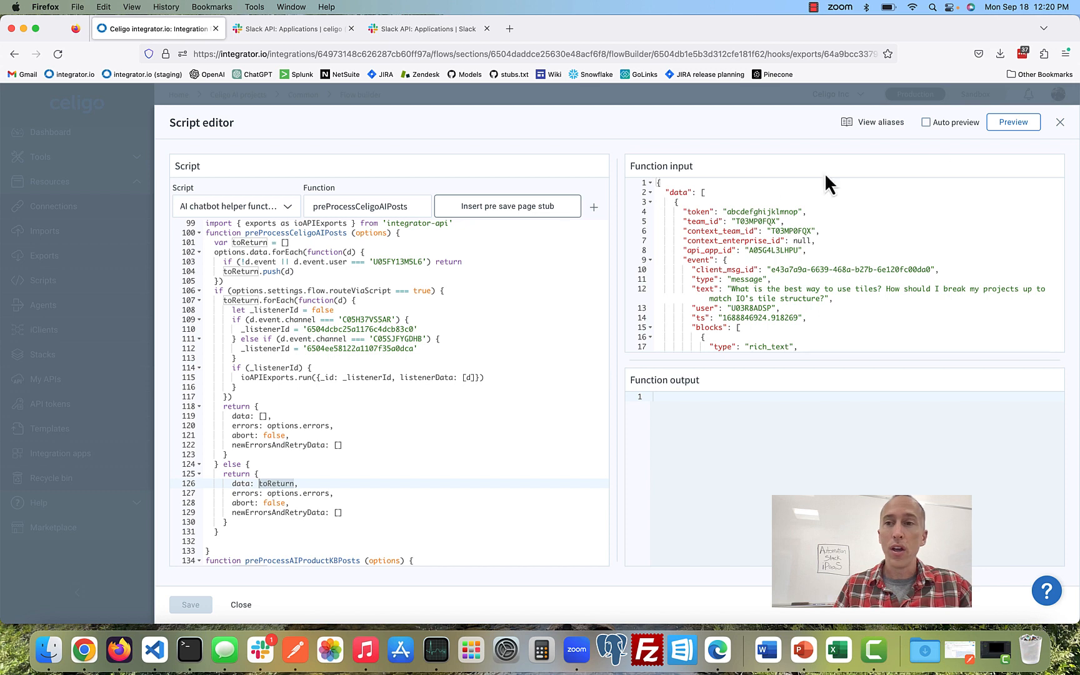
{"action": "left_click", "coordinate": [1060, 123]}
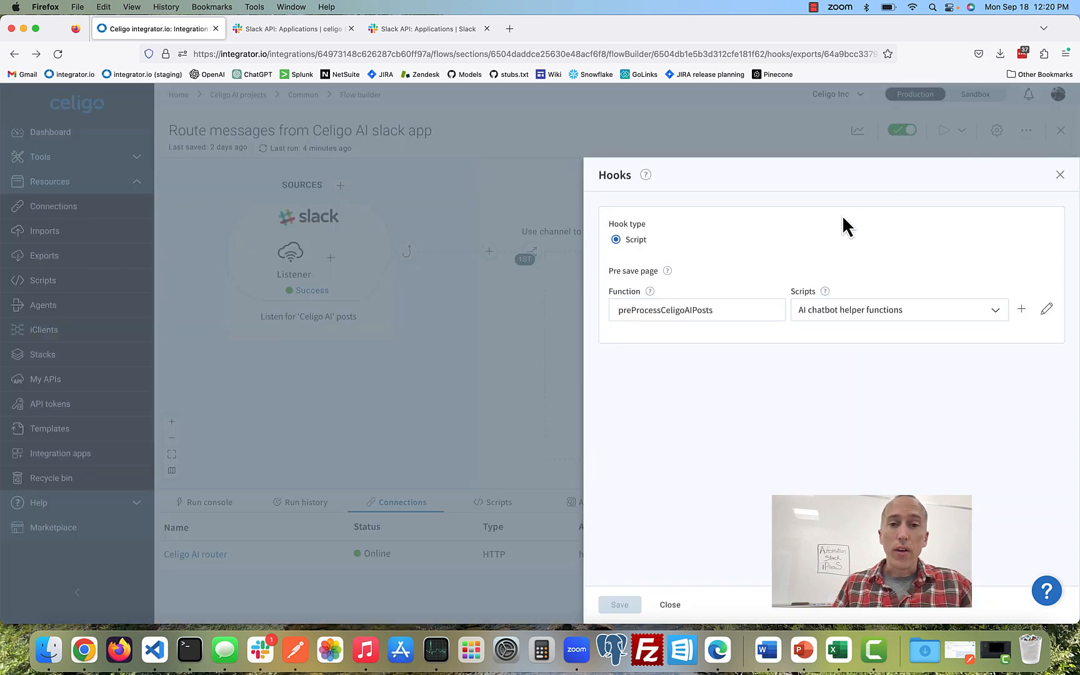
{"action": "left_click", "coordinate": [1061, 175]}
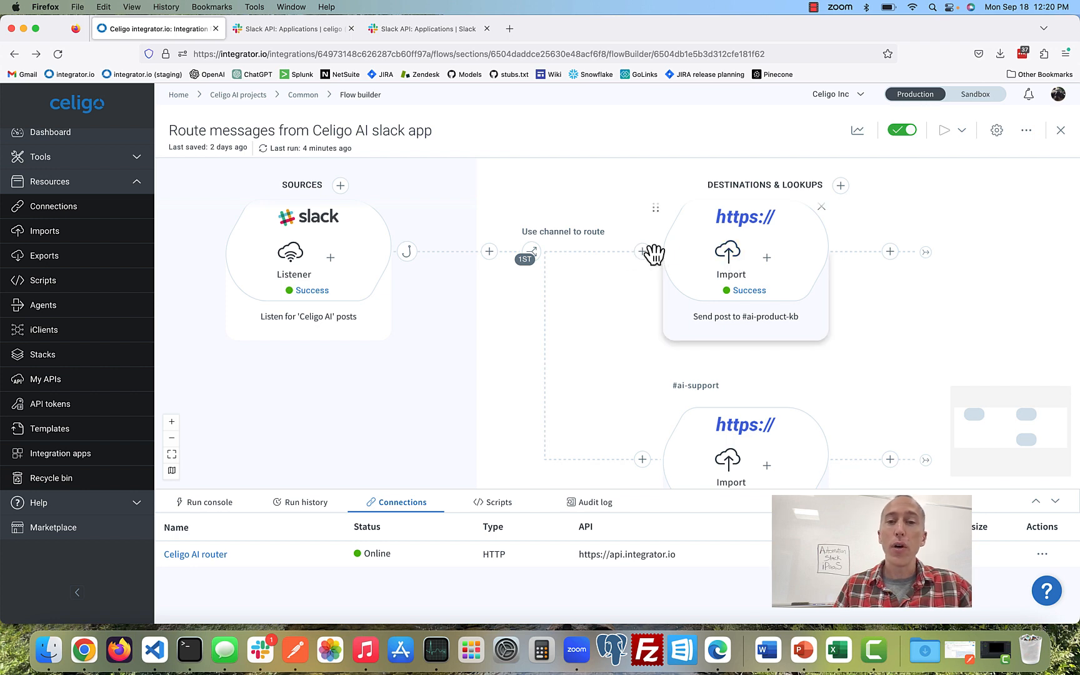
Review the record.event.channel conditions in the 'Use channel to route' branching, closing it without changes
{"action": "left_click", "coordinate": [536, 253]}
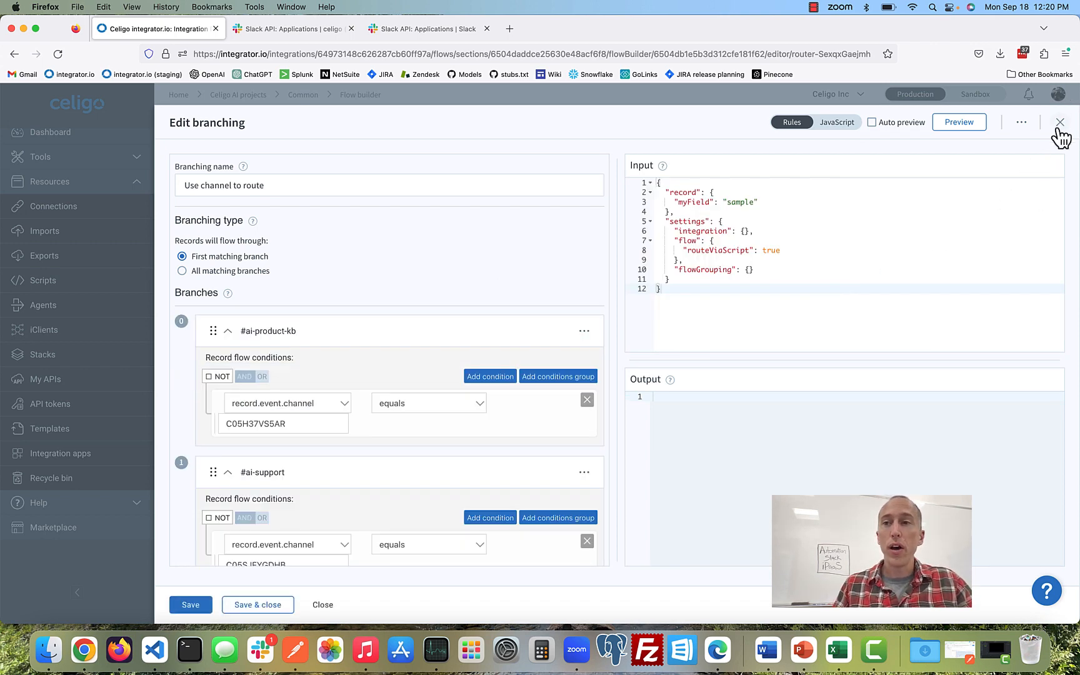
{"action": "left_click", "coordinate": [1060, 123]}
{"action": "left_click", "coordinate": [528, 389]}
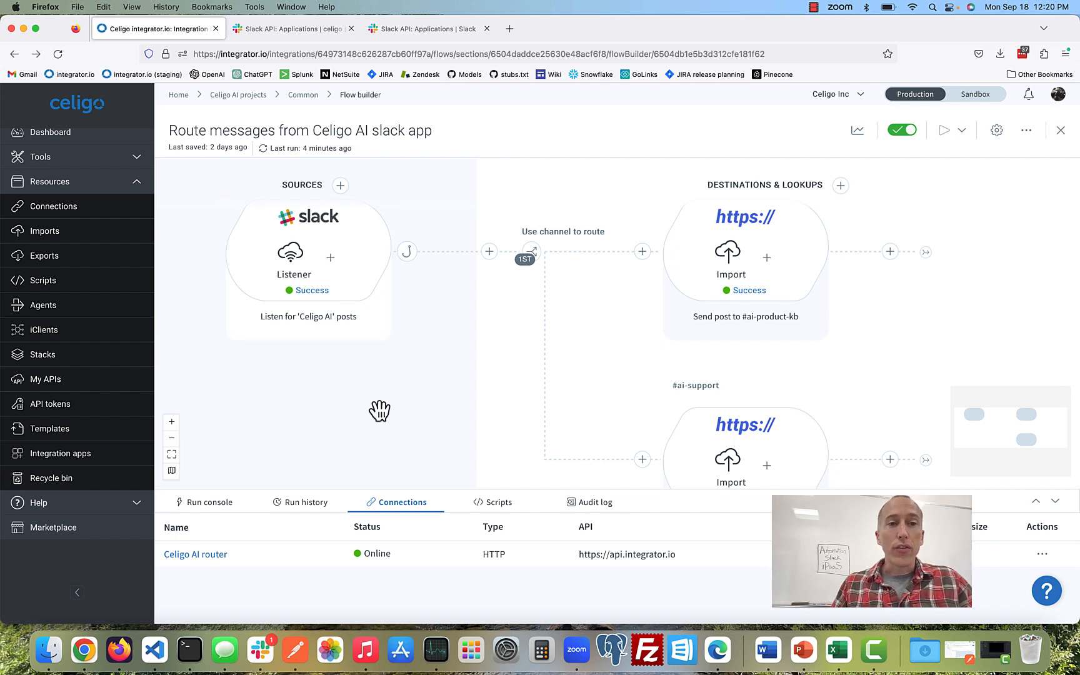
{"action": "left_click_drag", "start_coordinate": [378, 409], "coordinate": [373, 437]}
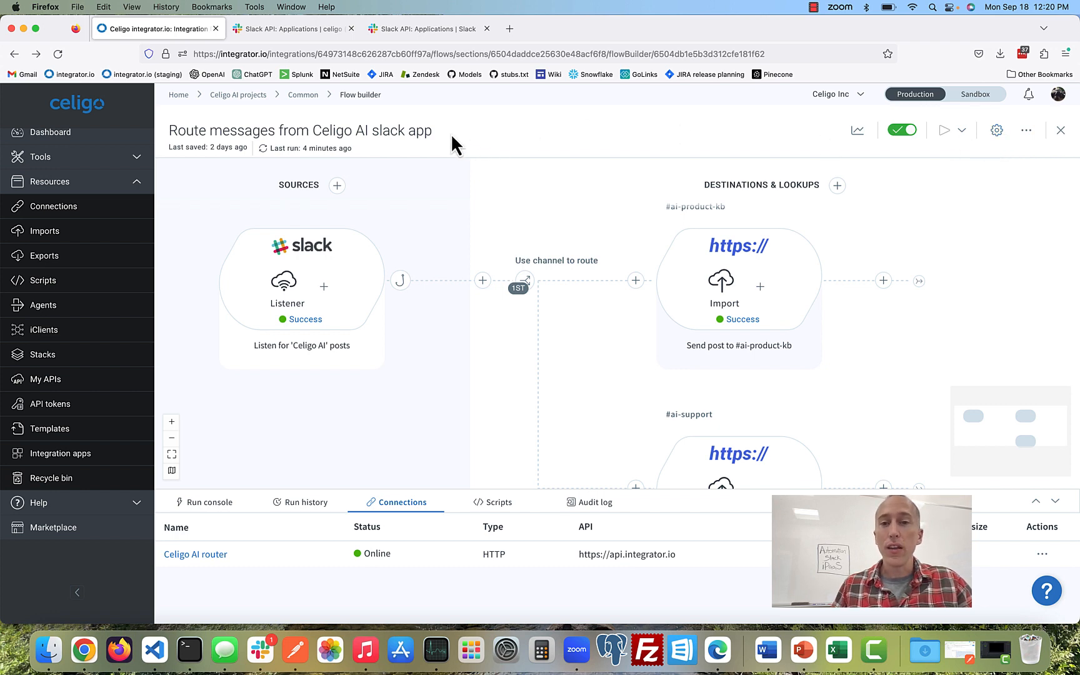
Open the form builder for the custom settings of the 'Route messages from Celigo AI slack app' flow
{"action": "left_click", "coordinate": [997, 131]}
{"action": "scroll", "coordinate": [825, 431], "scroll_direction": "down", "scroll_amount": 2}
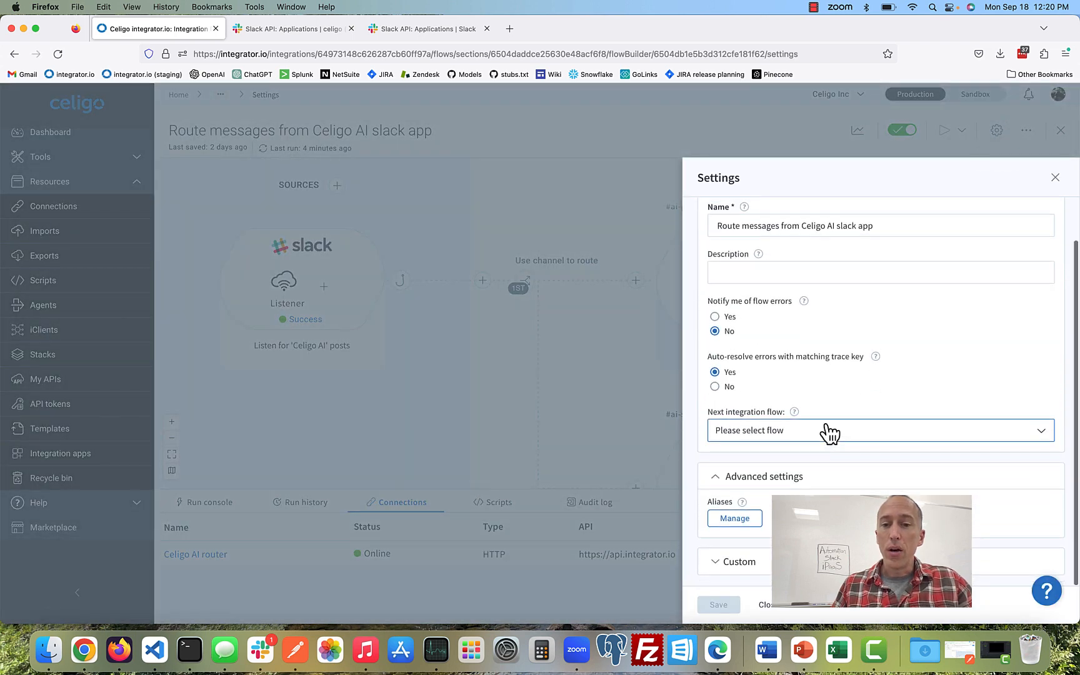
{"action": "left_click", "coordinate": [739, 563]}
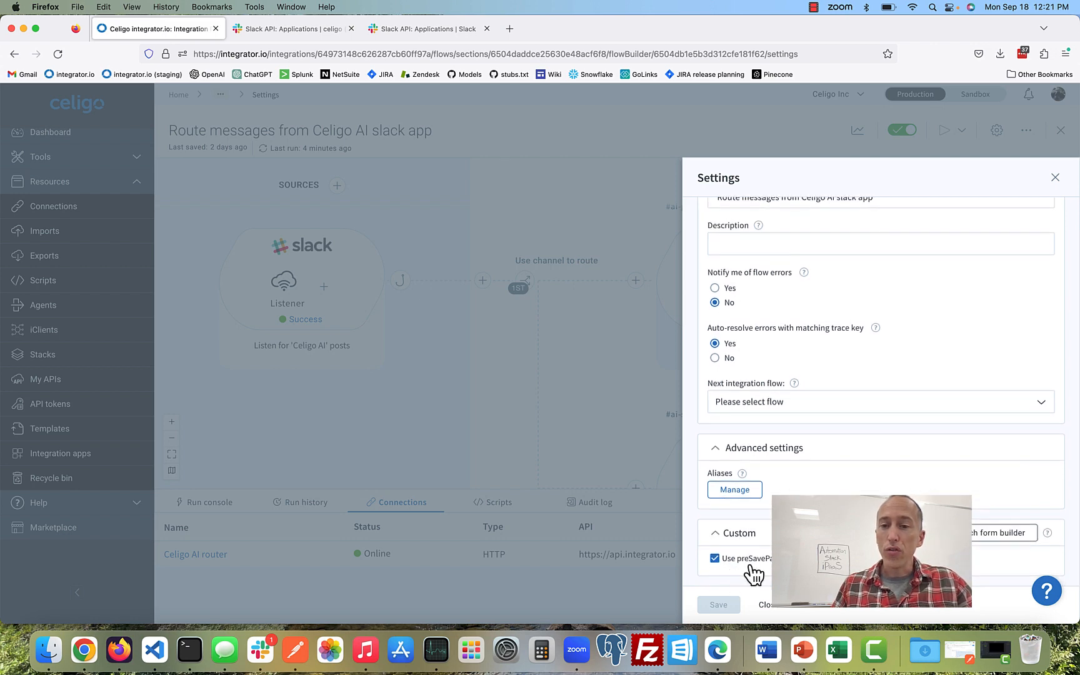
{"action": "left_click", "coordinate": [977, 535]}
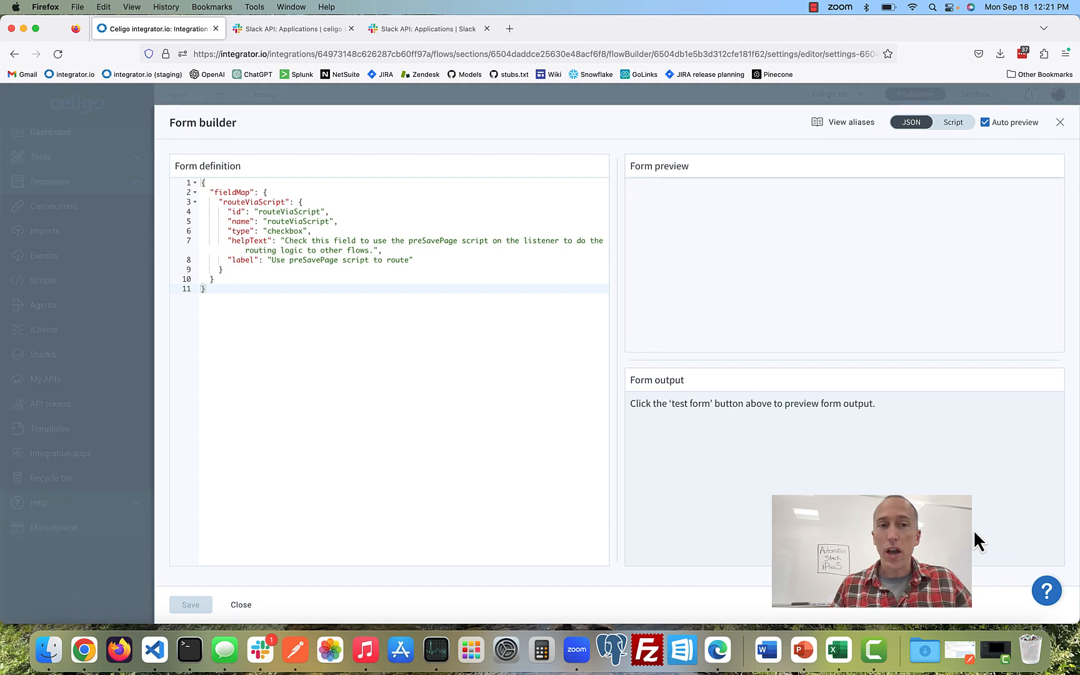
Examine the id and label of the routeViaScript checkbox in the form definition, and close the form builder and flow settings
{"action": "left_click", "coordinate": [233, 192]}
{"action": "double_click", "coordinate": [249, 201]}
{"action": "double_click", "coordinate": [286, 212]}
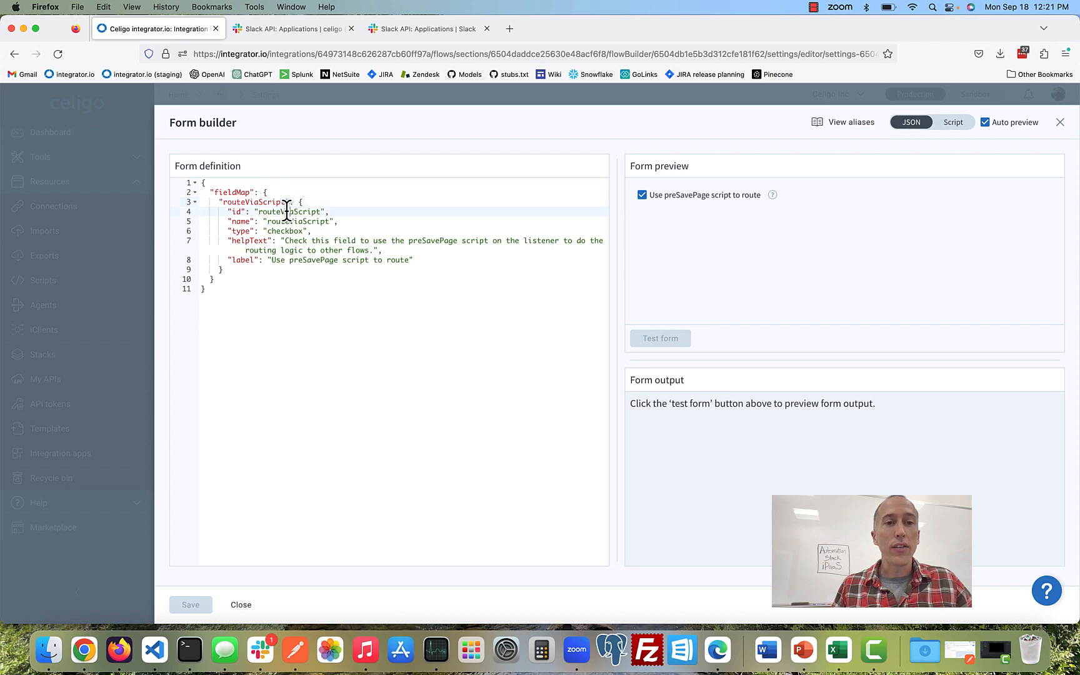
{"action": "double_click", "coordinate": [300, 259]}
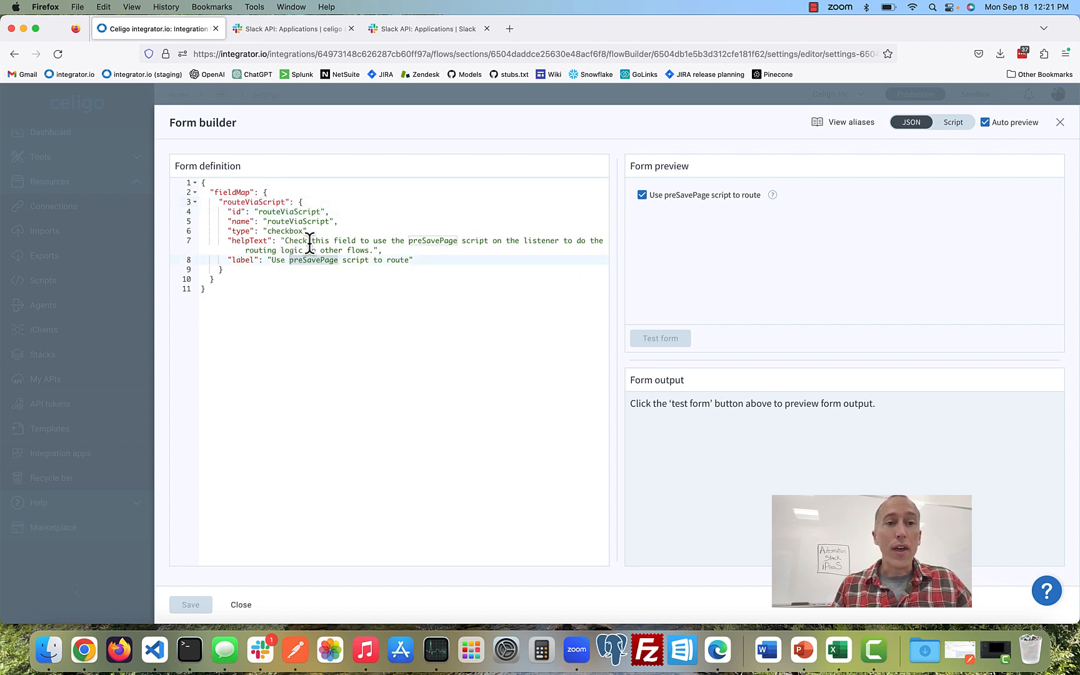
{"action": "double_click", "coordinate": [288, 211]}
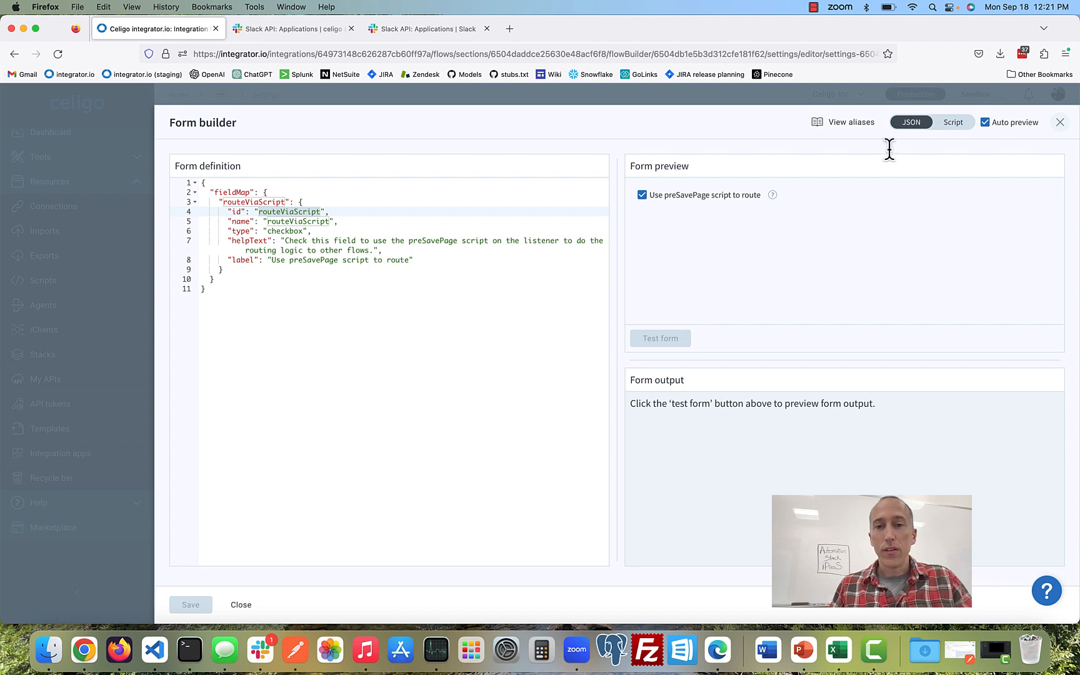
{"action": "left_click", "coordinate": [1060, 123]}
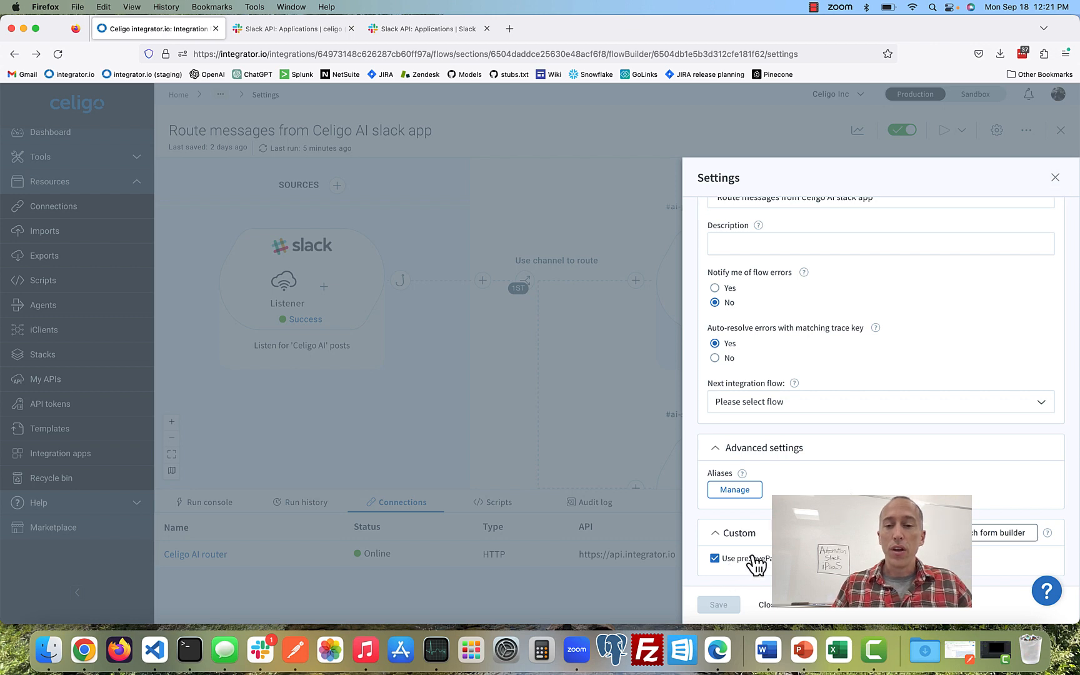
{"action": "left_click", "coordinate": [1055, 178]}
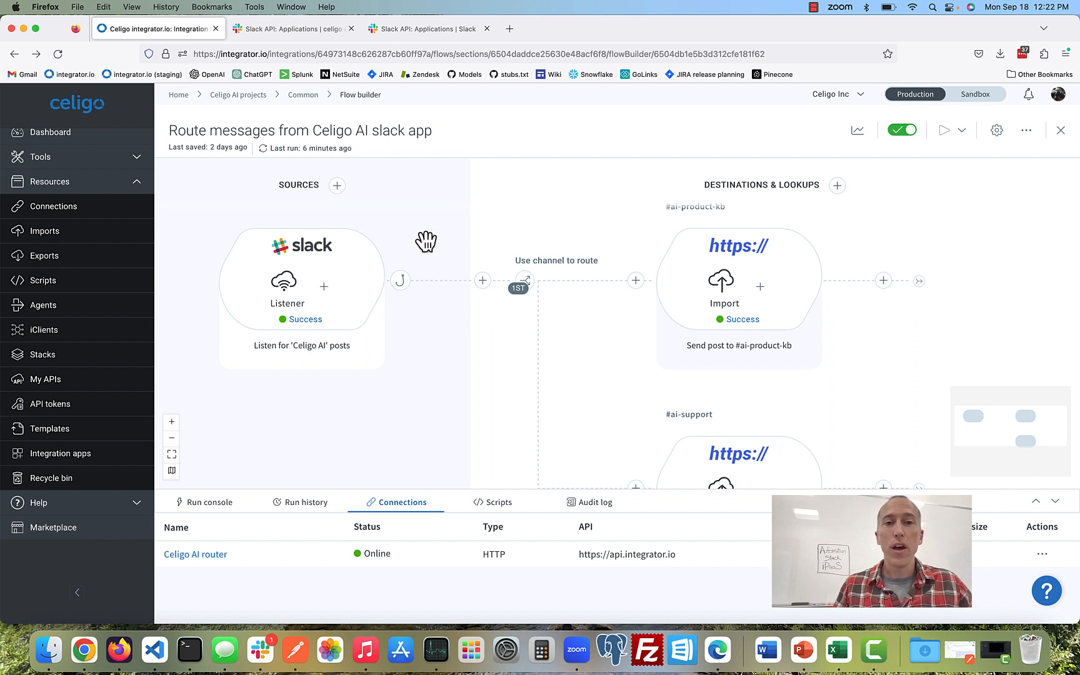
{"action": "left_click", "coordinate": [815, 8]}
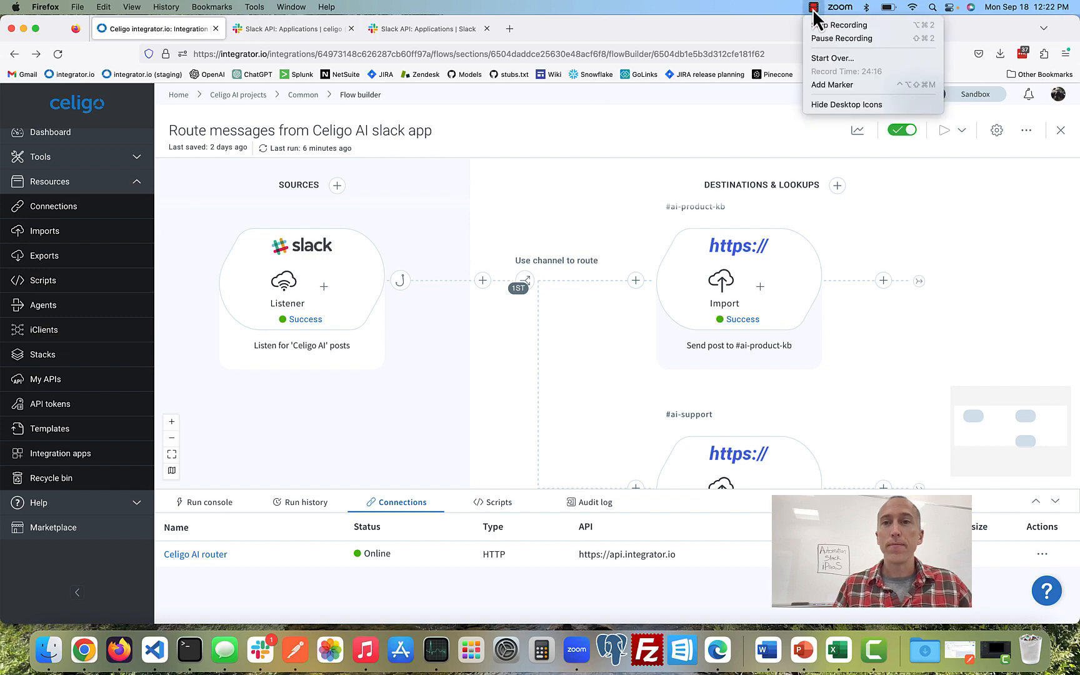